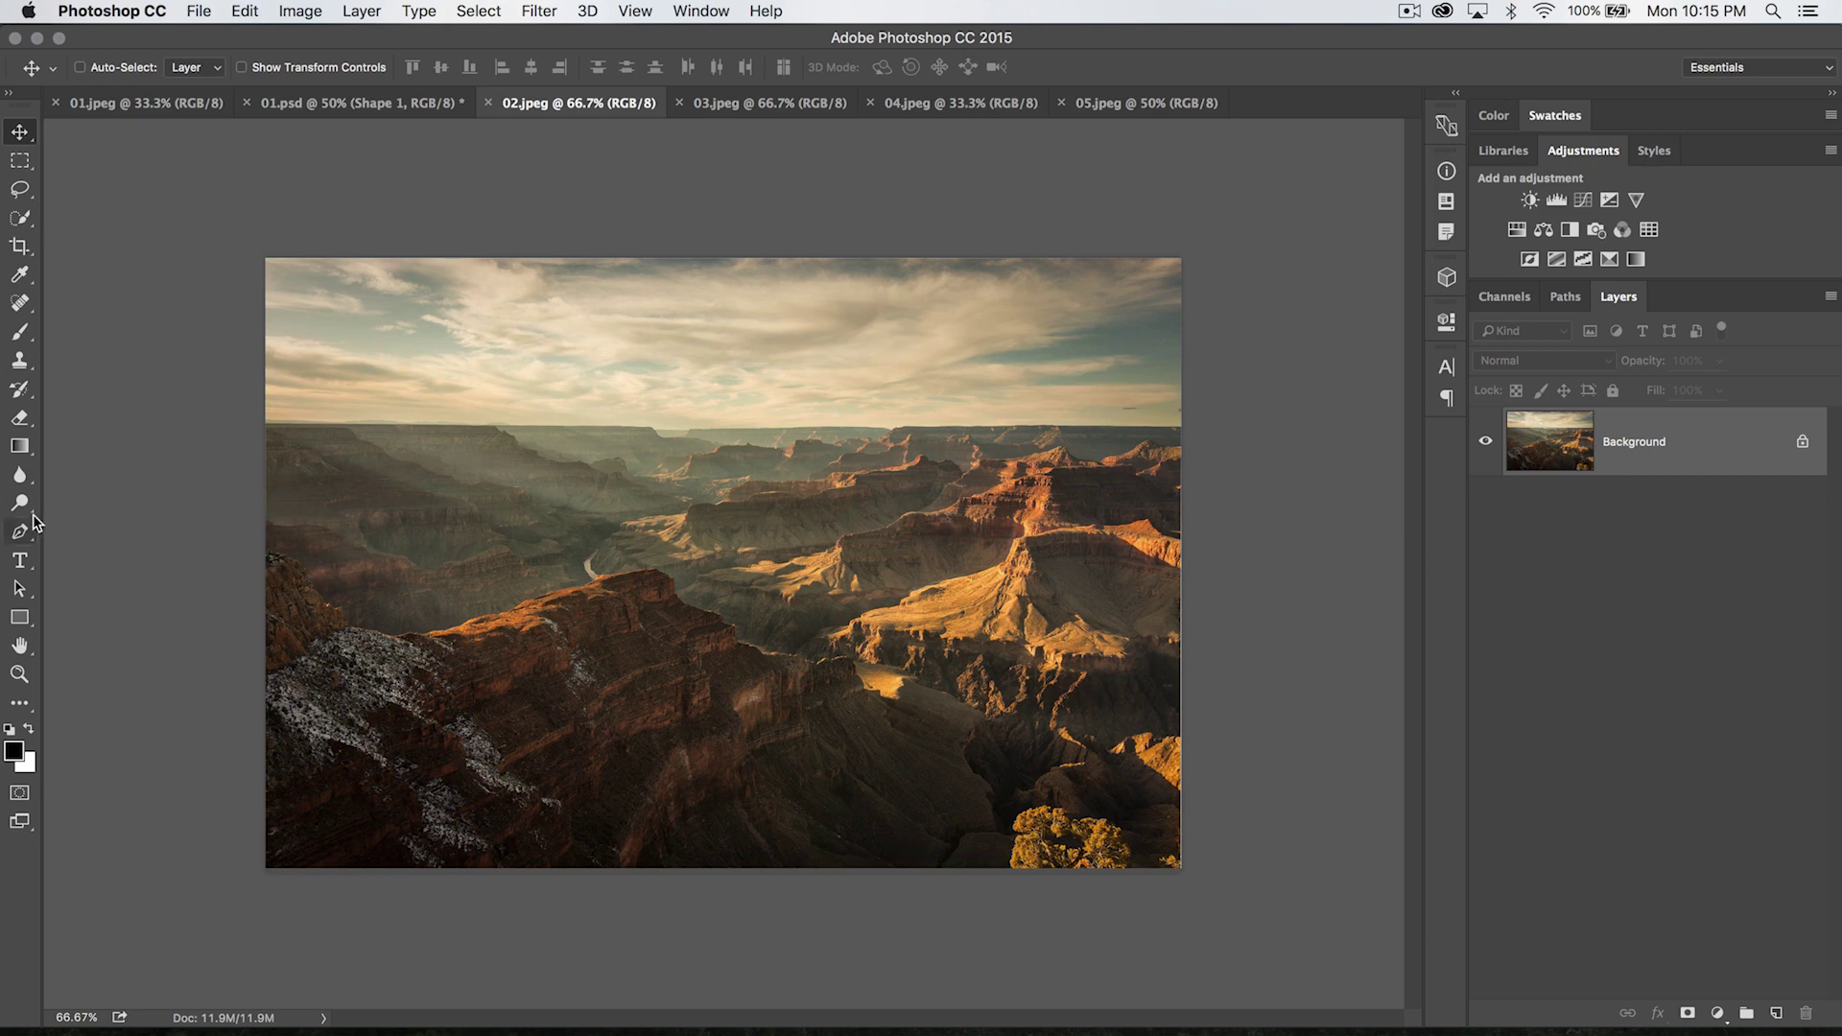
# Step: Pick the Rectangle Tool from the shape tools flyout in the toolbar
pyautogui.click(21, 619)
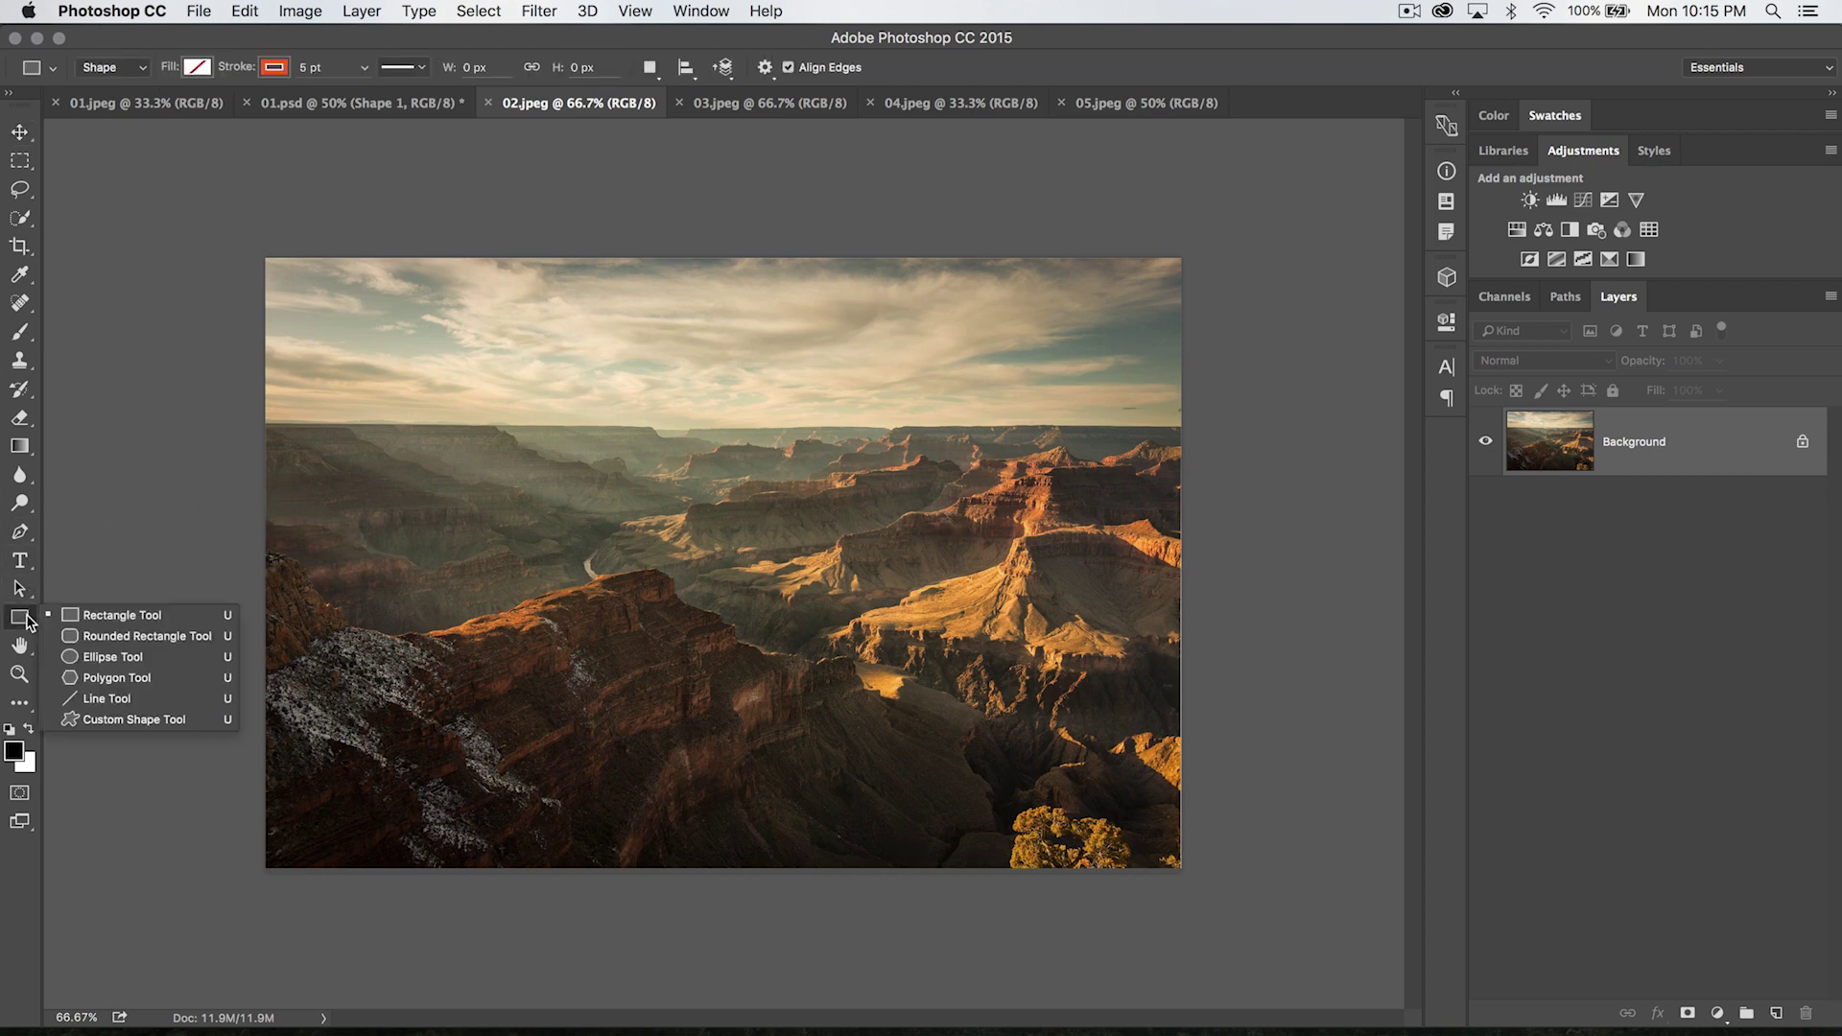
pyautogui.click(127, 624)
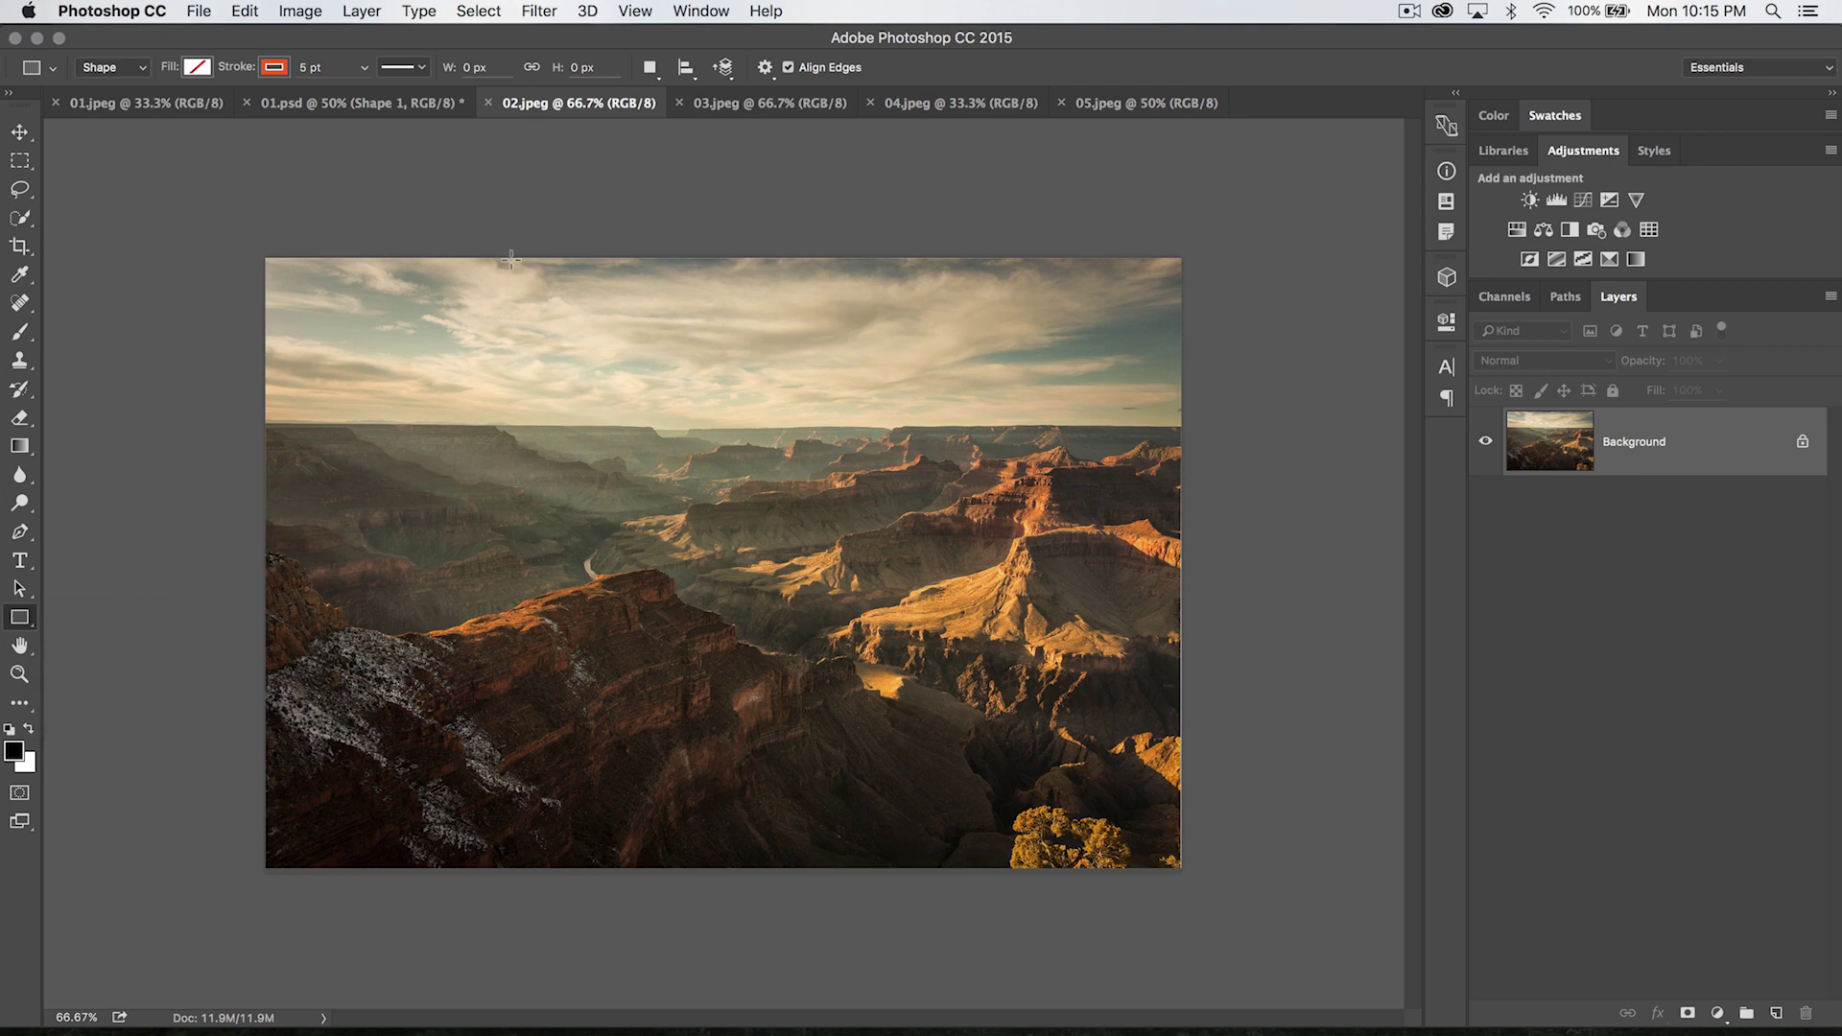
# Step: Set the shape fill to yellow and the stroke to no colour
pyautogui.click(208, 68)
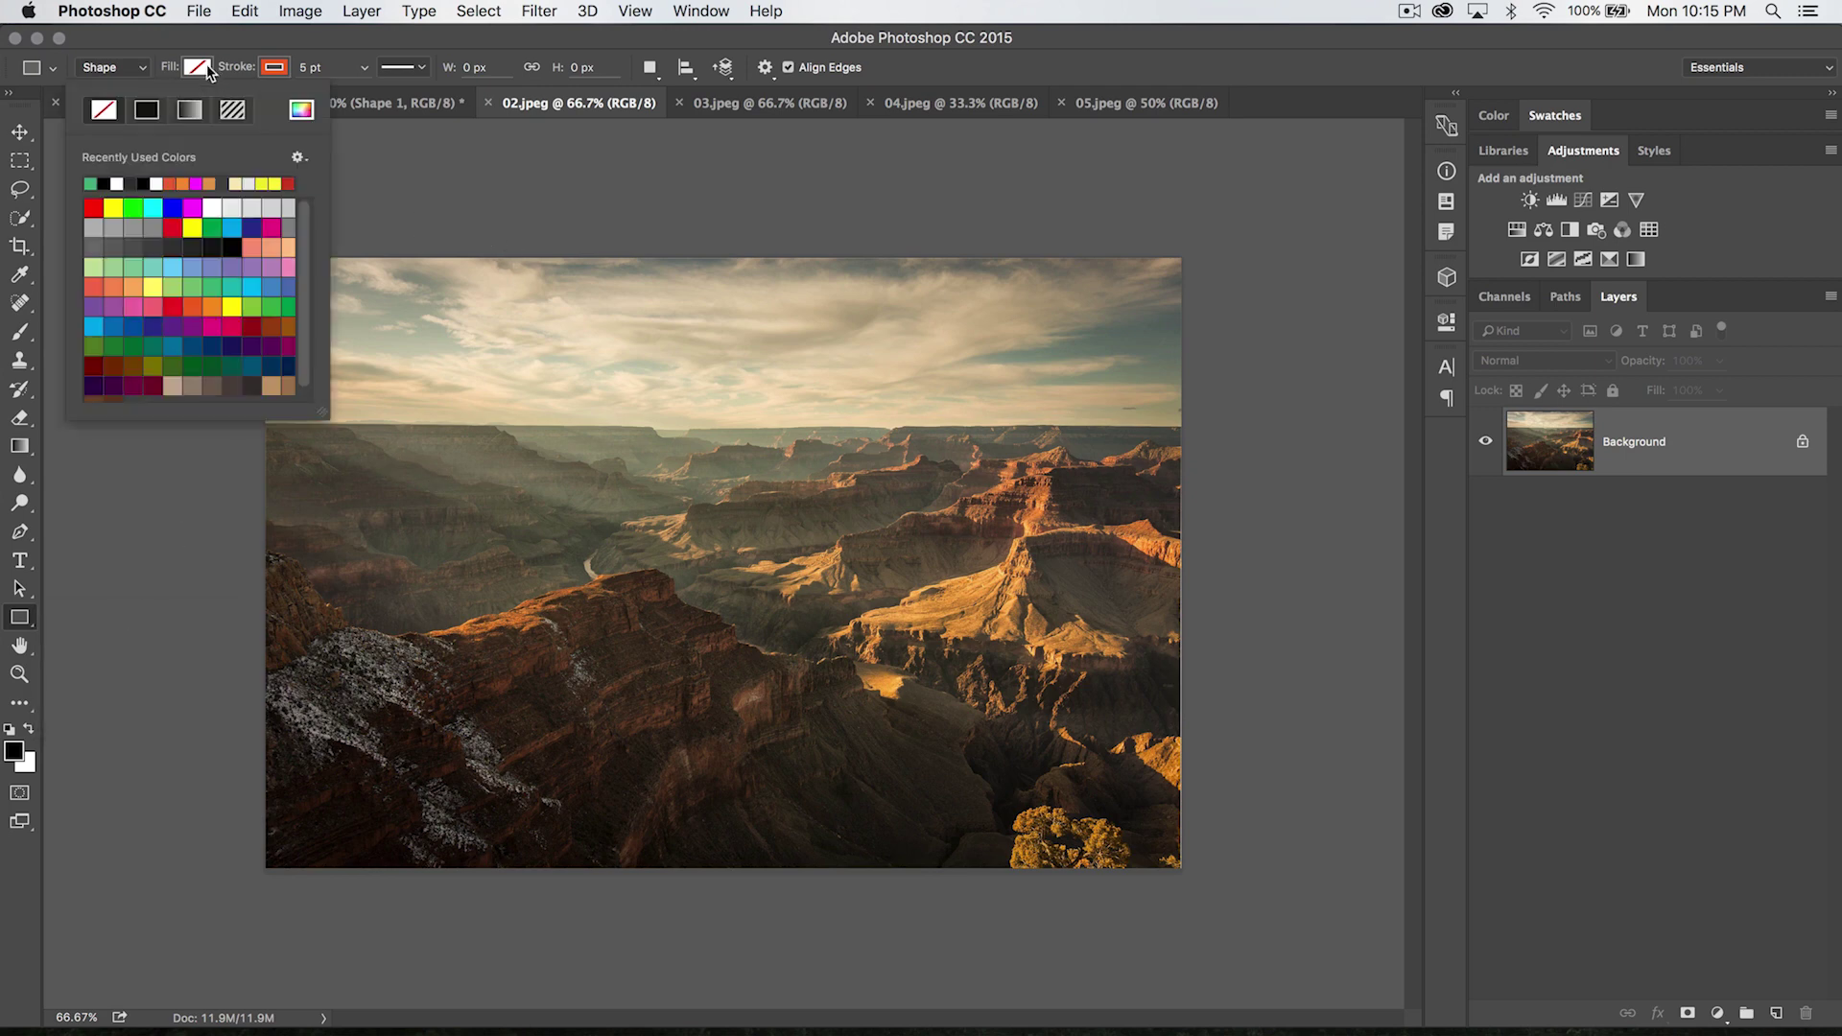
pyautogui.click(274, 181)
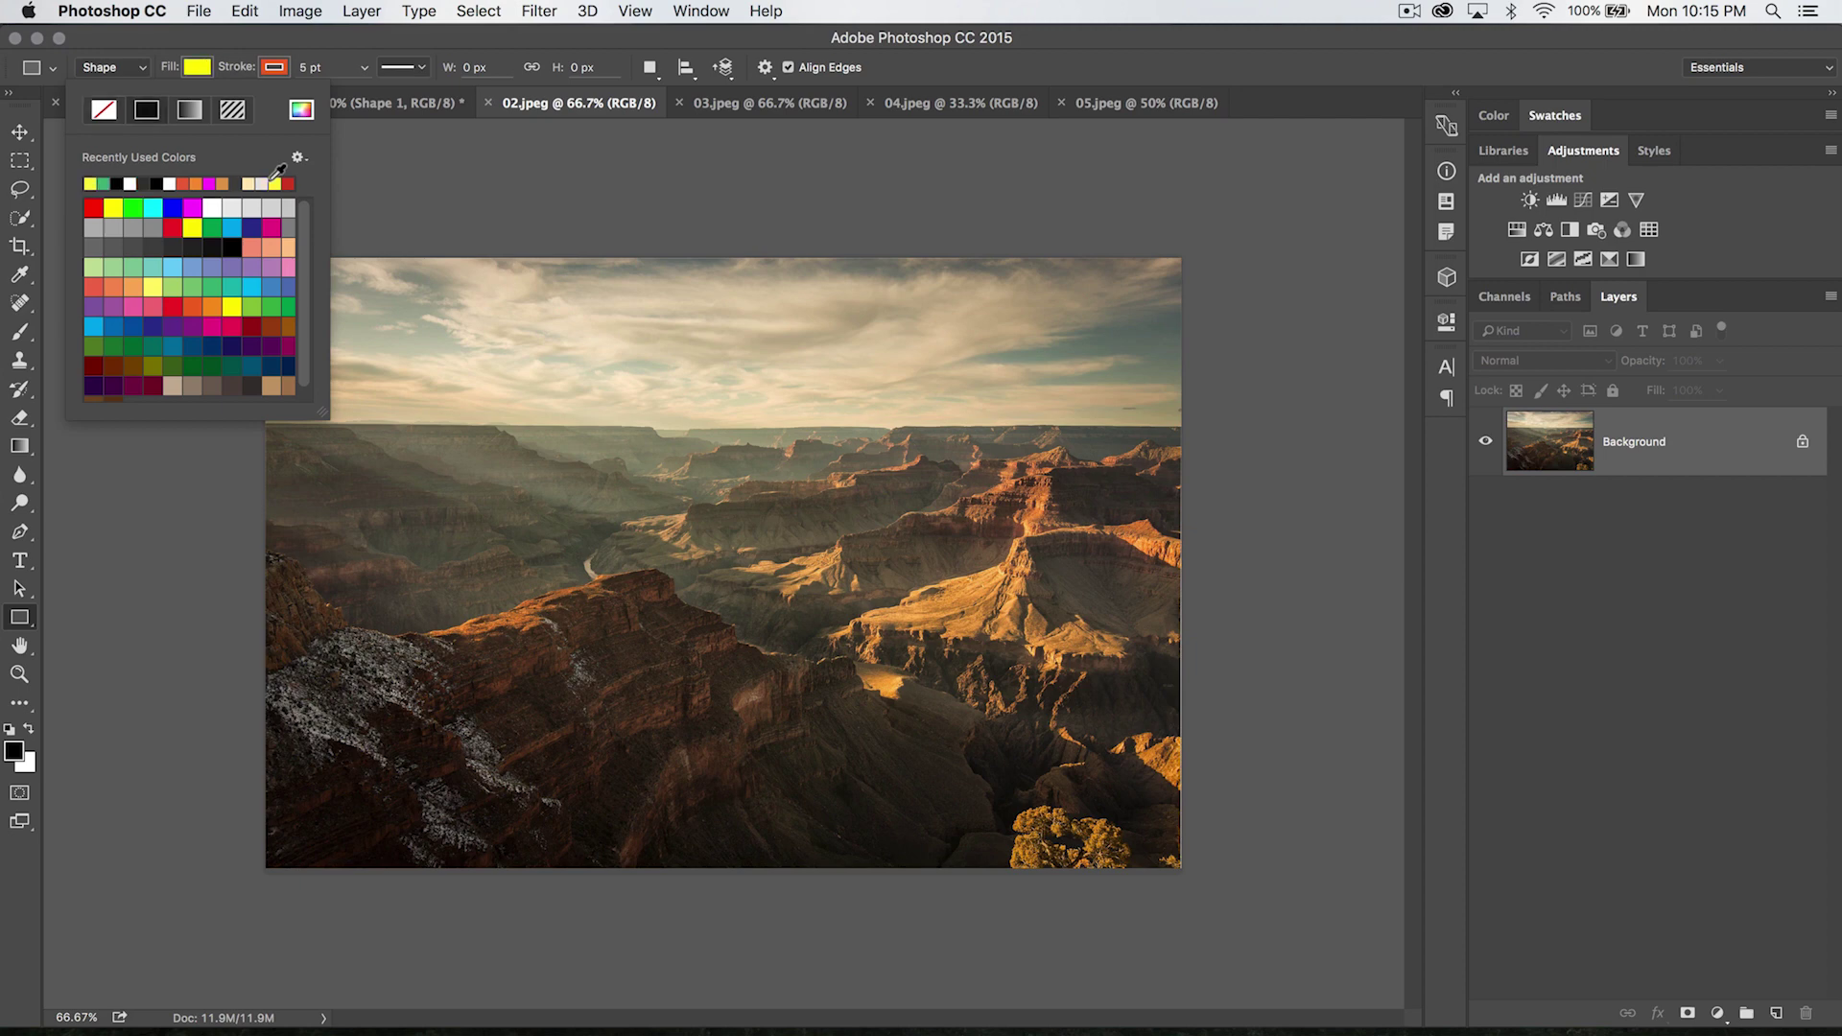
pyautogui.click(286, 72)
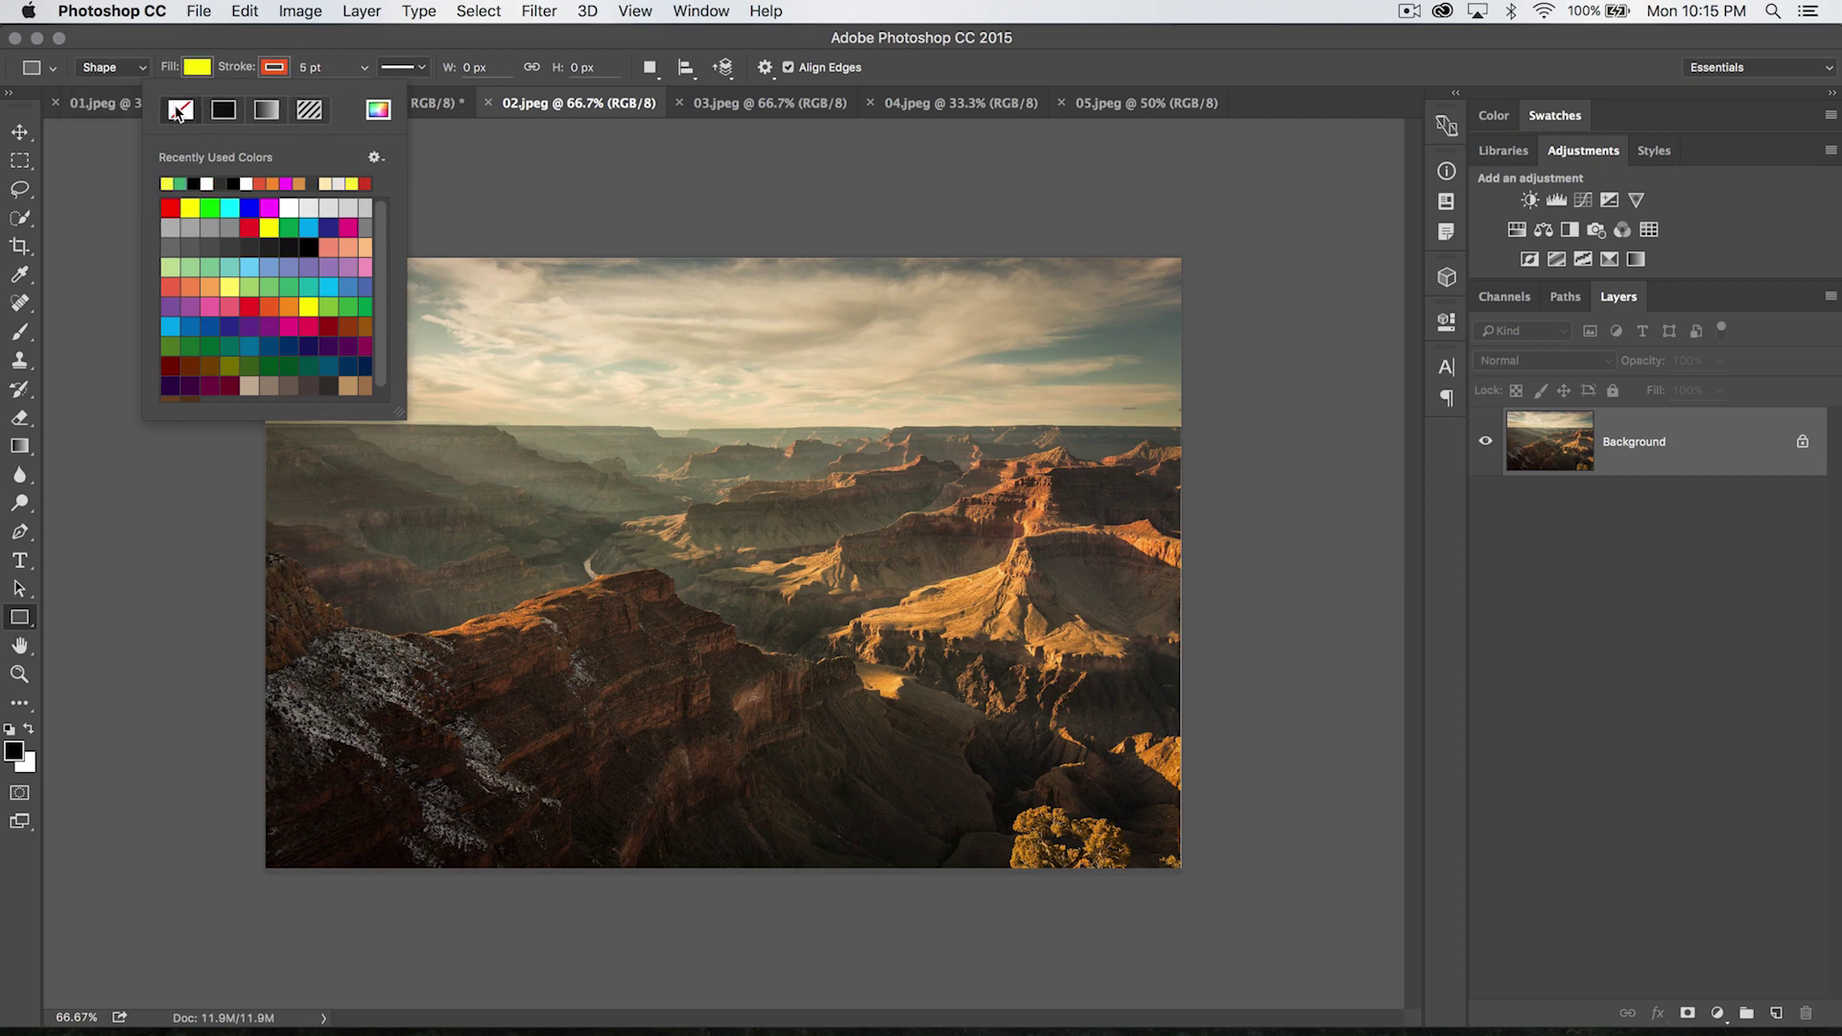
pyautogui.click(182, 109)
pyautogui.click(279, 77)
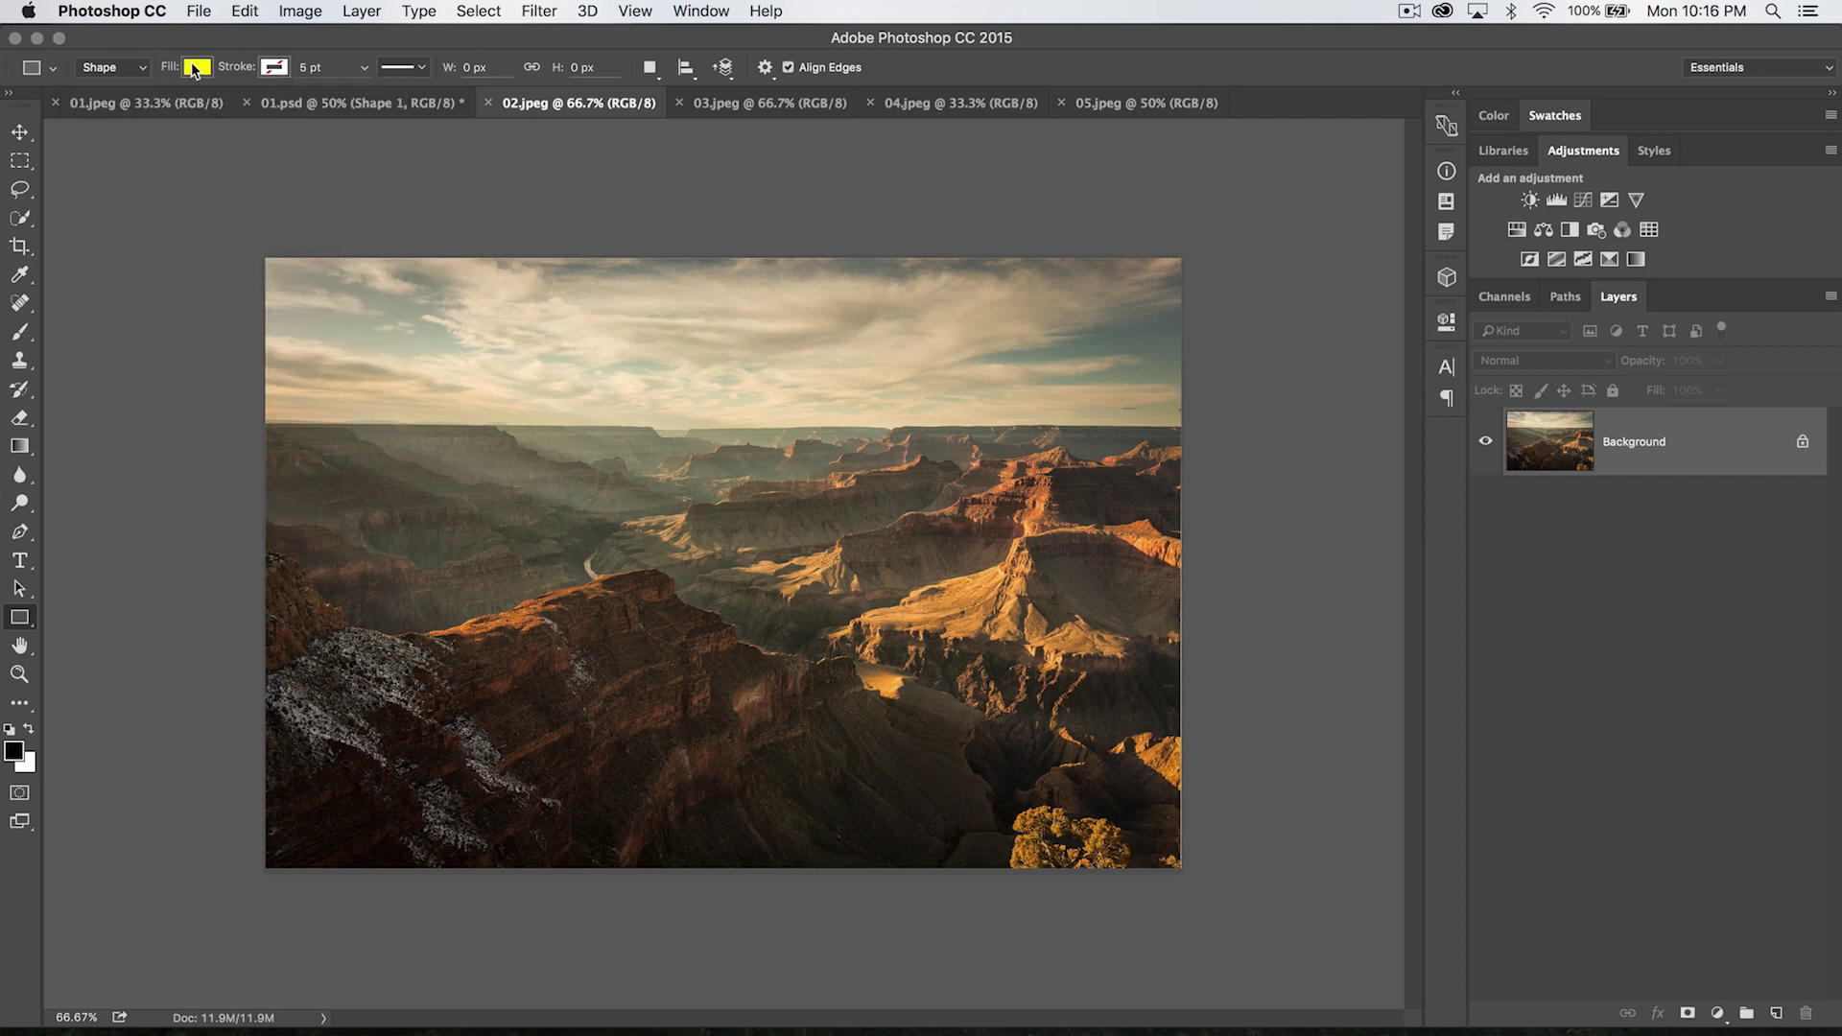
# Step: Review the Shape/Path/Pixels mode list and stroke style options, keeping Shape mode and a solid line
pyautogui.click(137, 75)
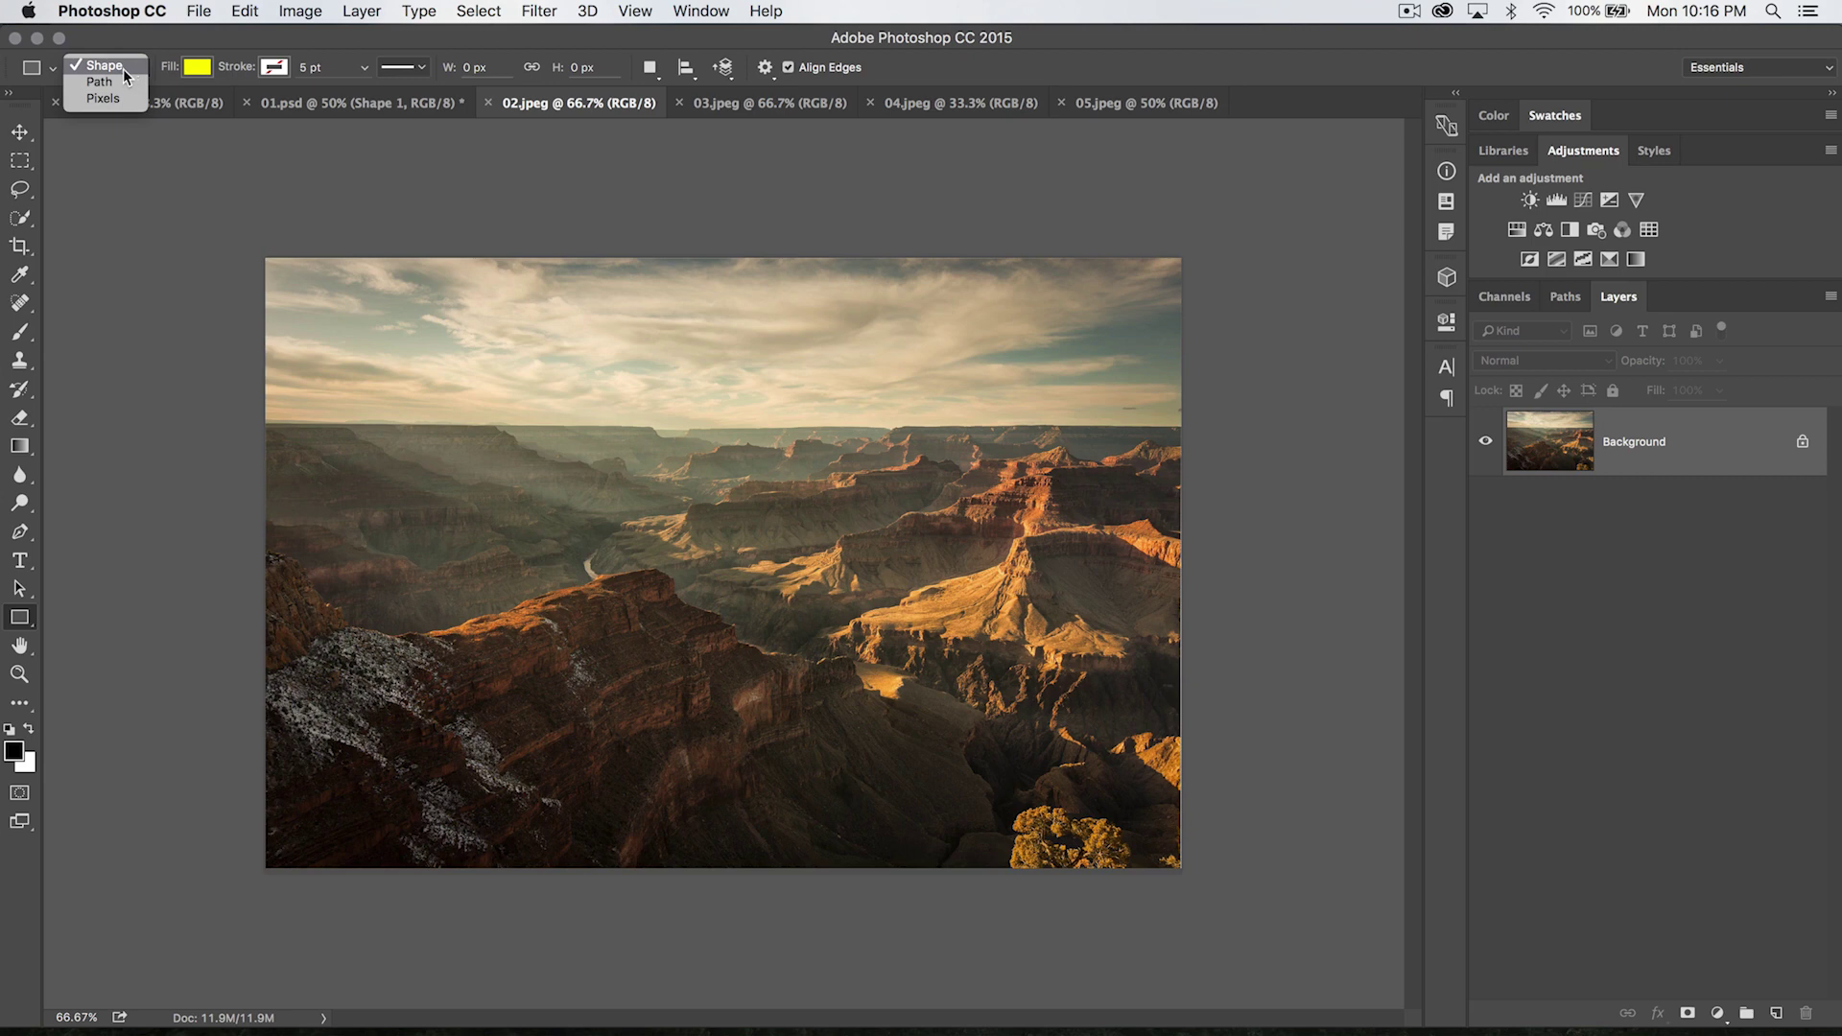
pyautogui.click(123, 67)
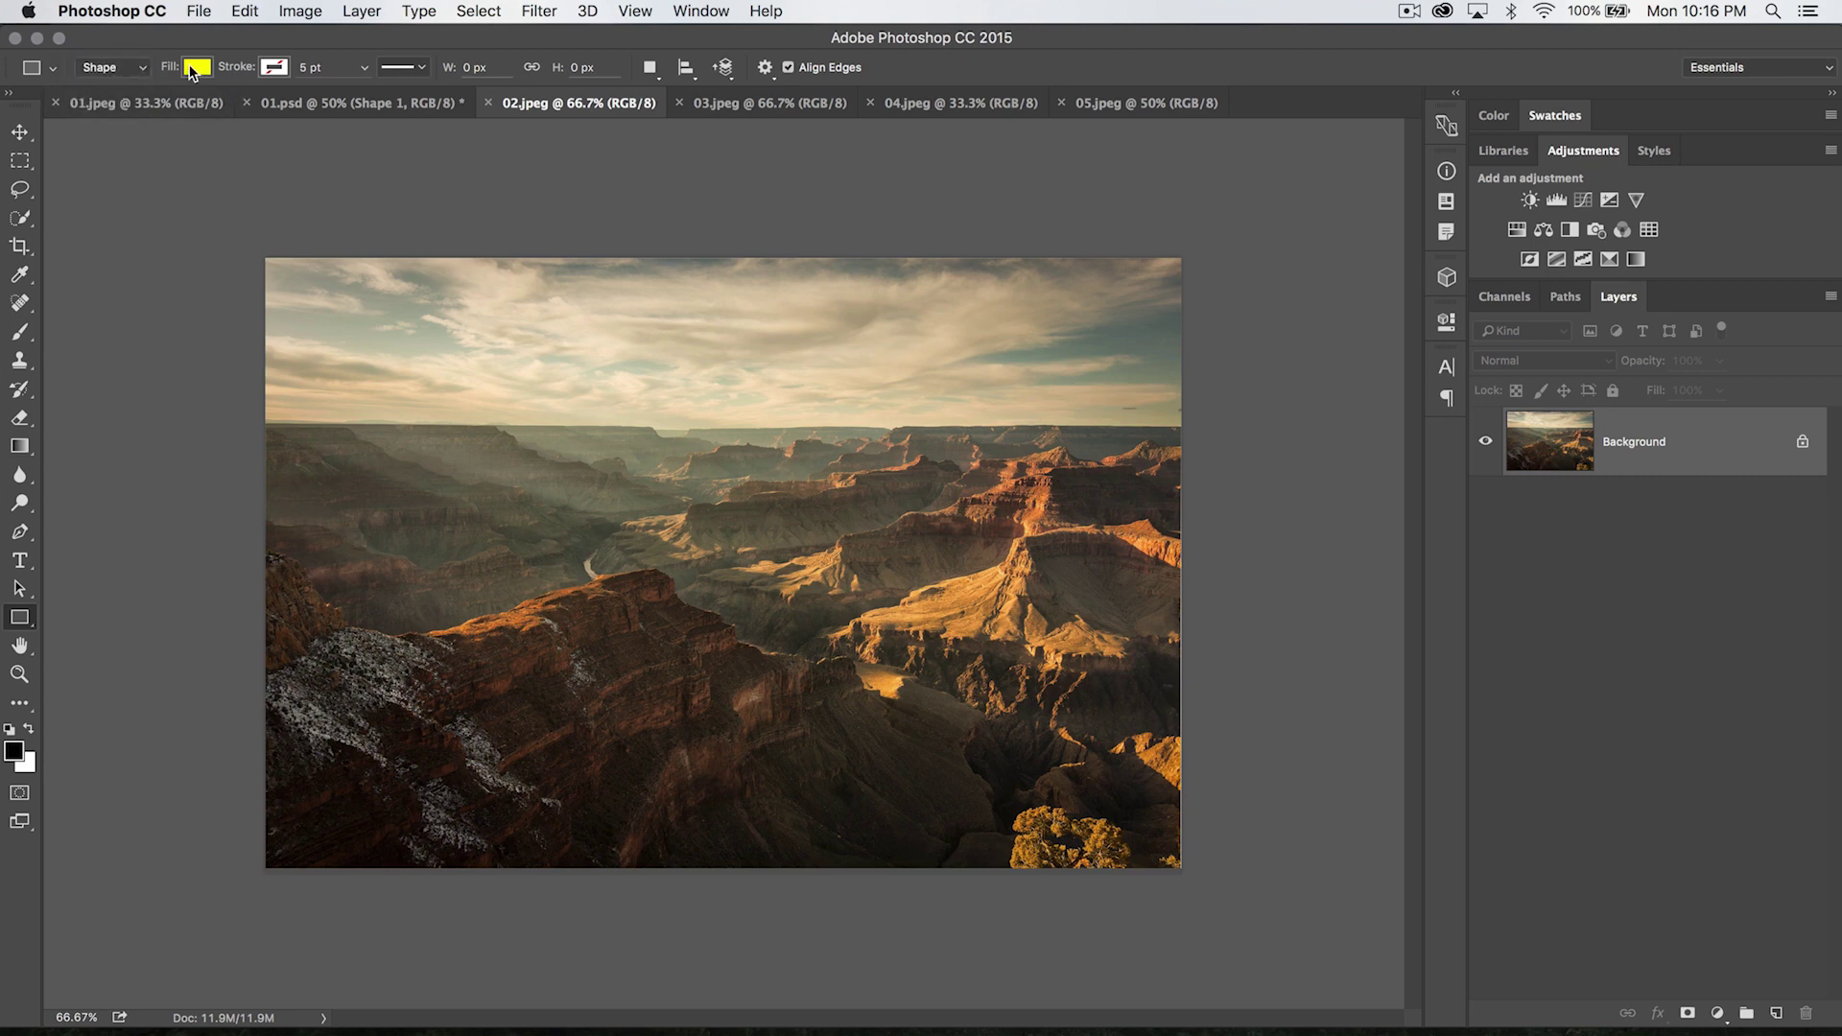
pyautogui.click(134, 69)
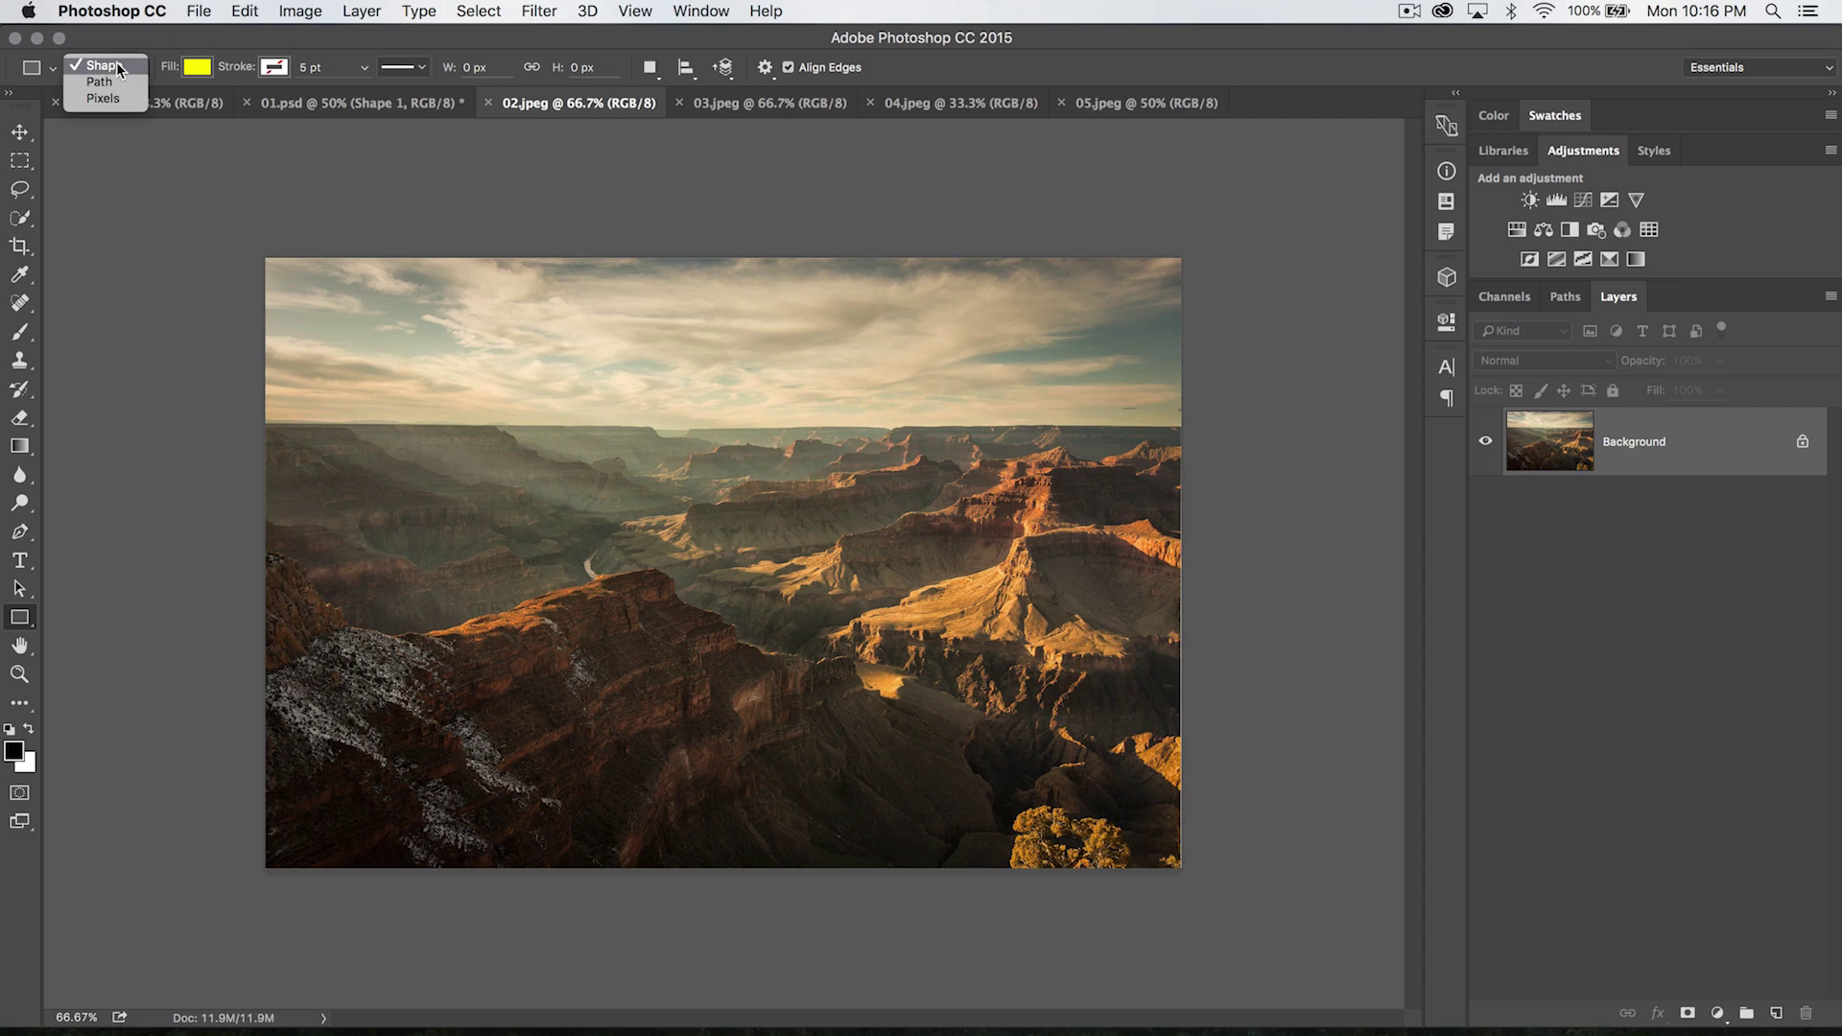
pyautogui.click(117, 65)
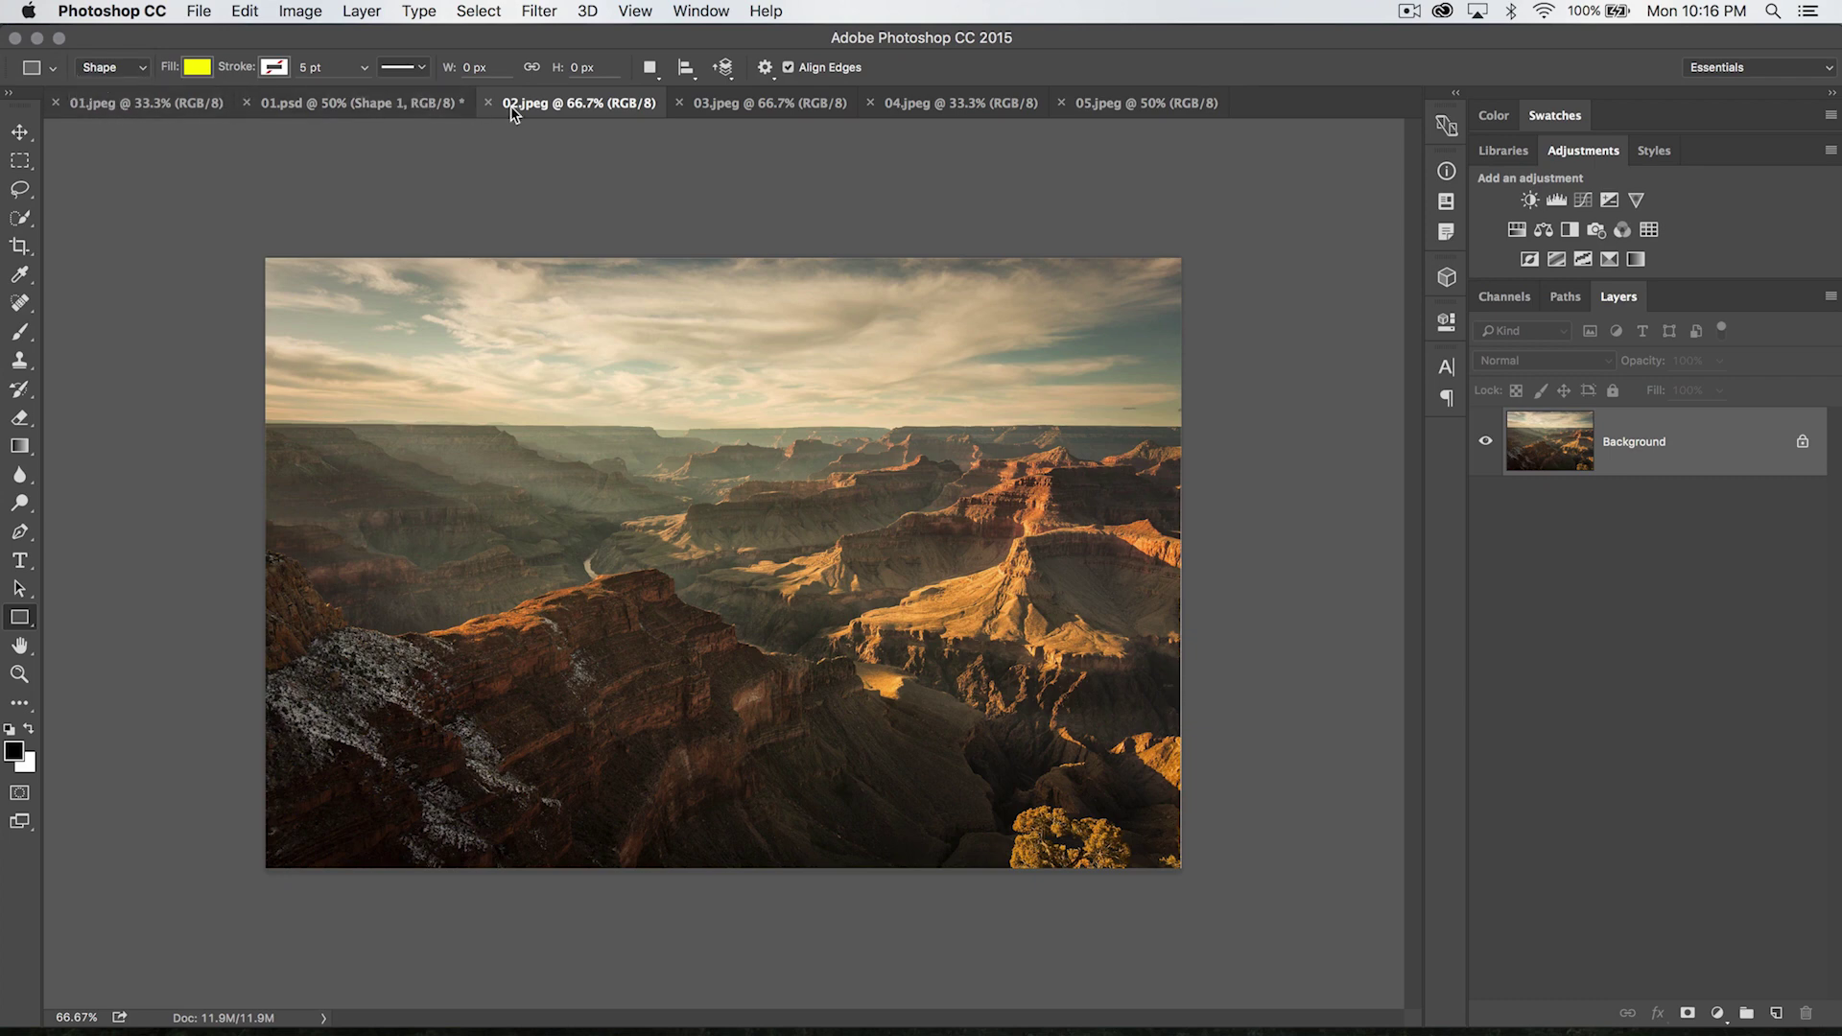
pyautogui.click(418, 69)
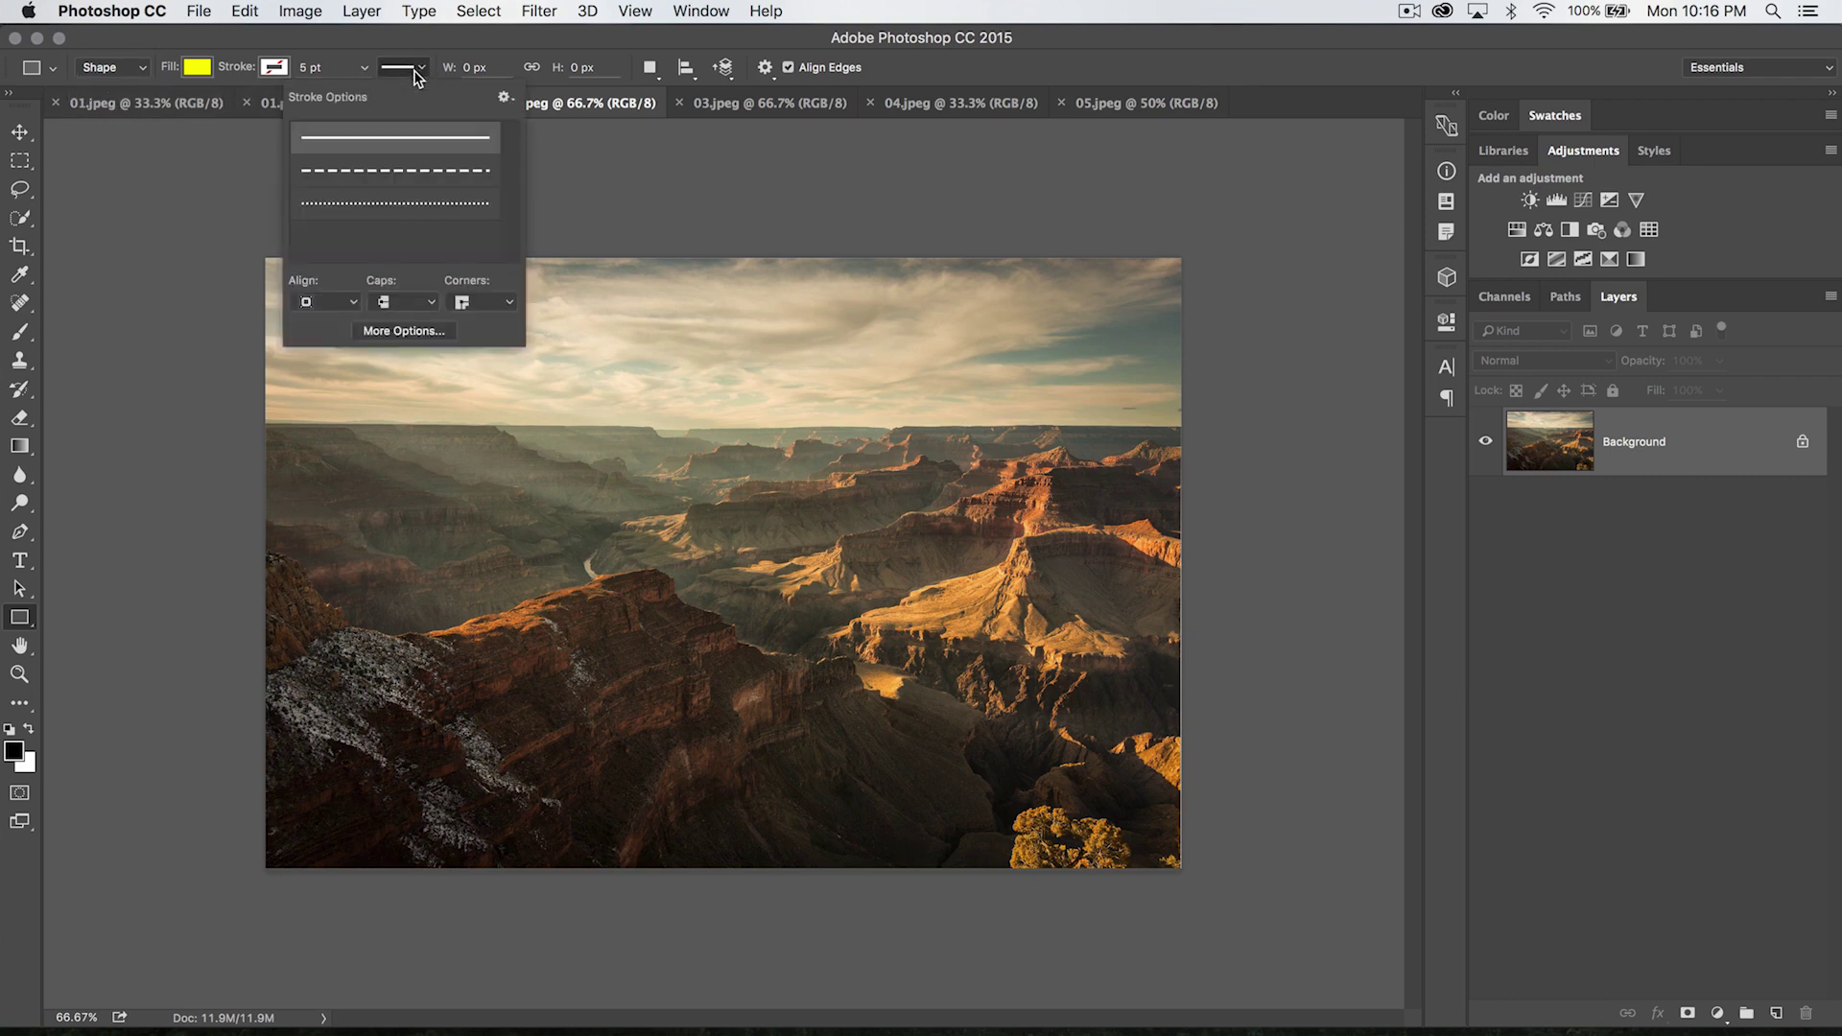
pyautogui.click(420, 67)
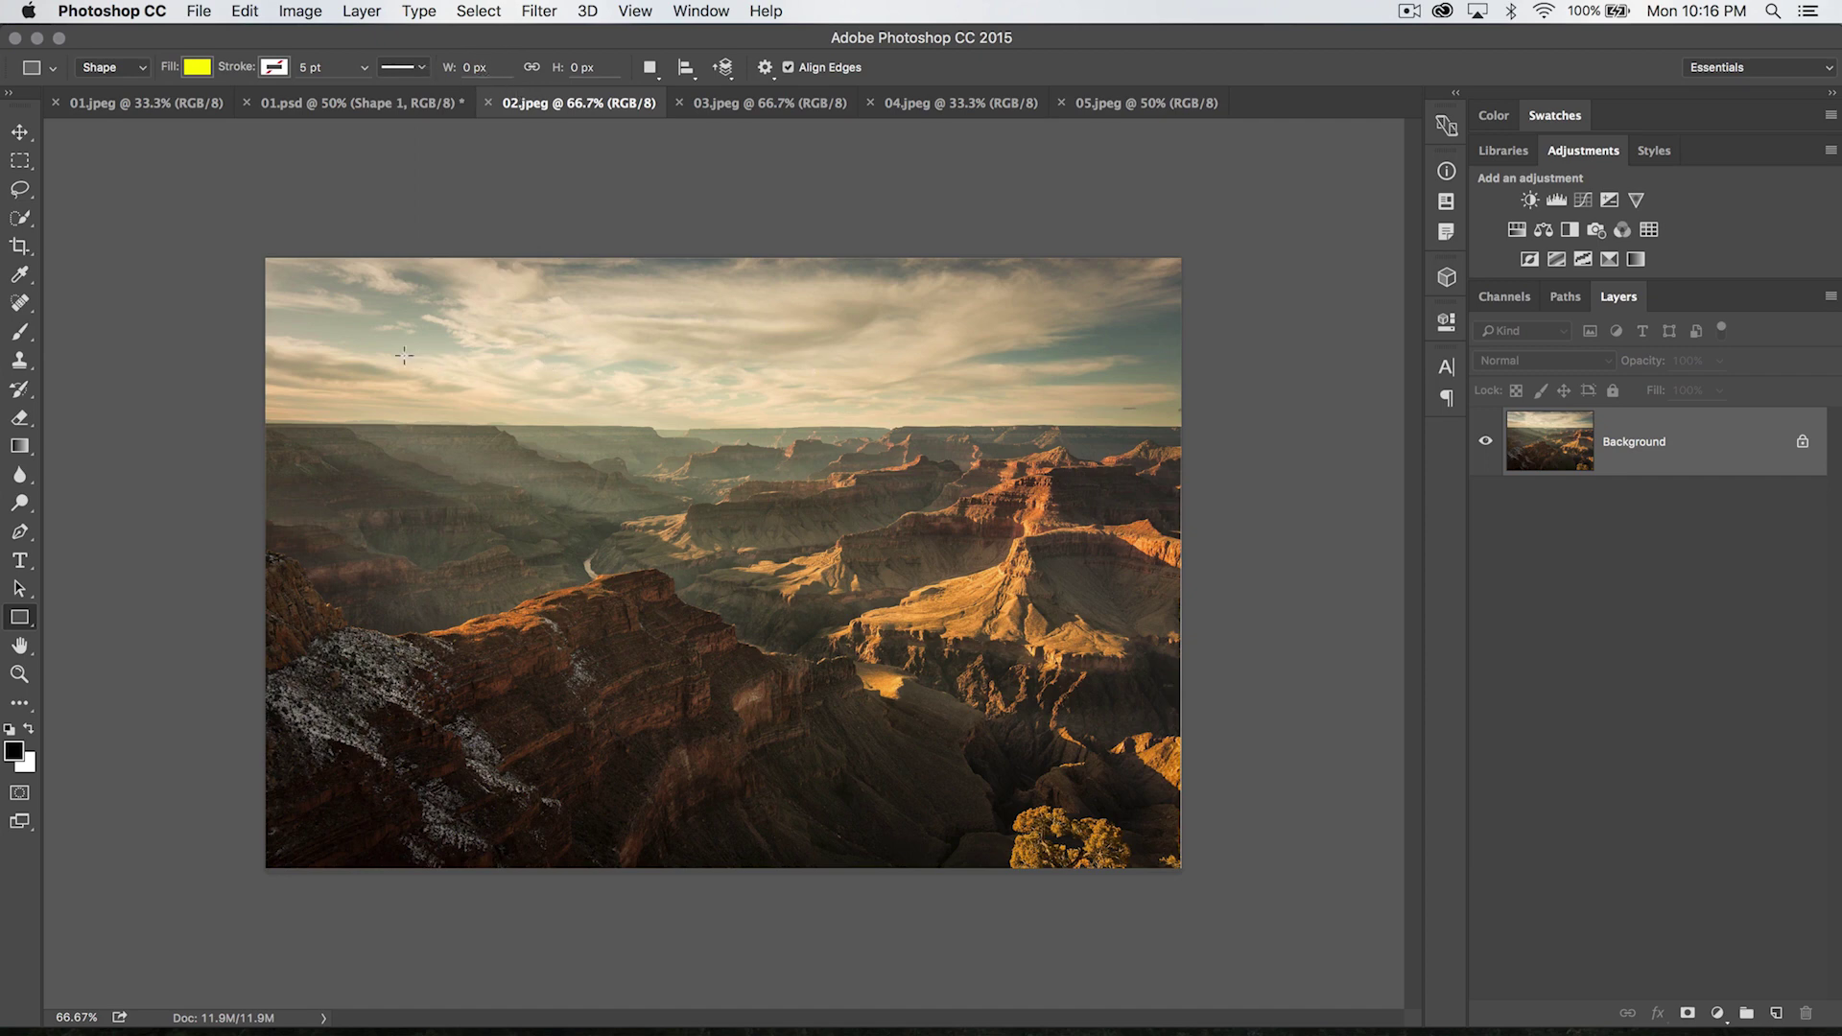
# Step: Draw a yellow rectangle, repositioning it mid-drag with Space, then undo it
pyautogui.moveTo(382, 332); pyautogui.dragTo(838, 637)
pyautogui.press('space')
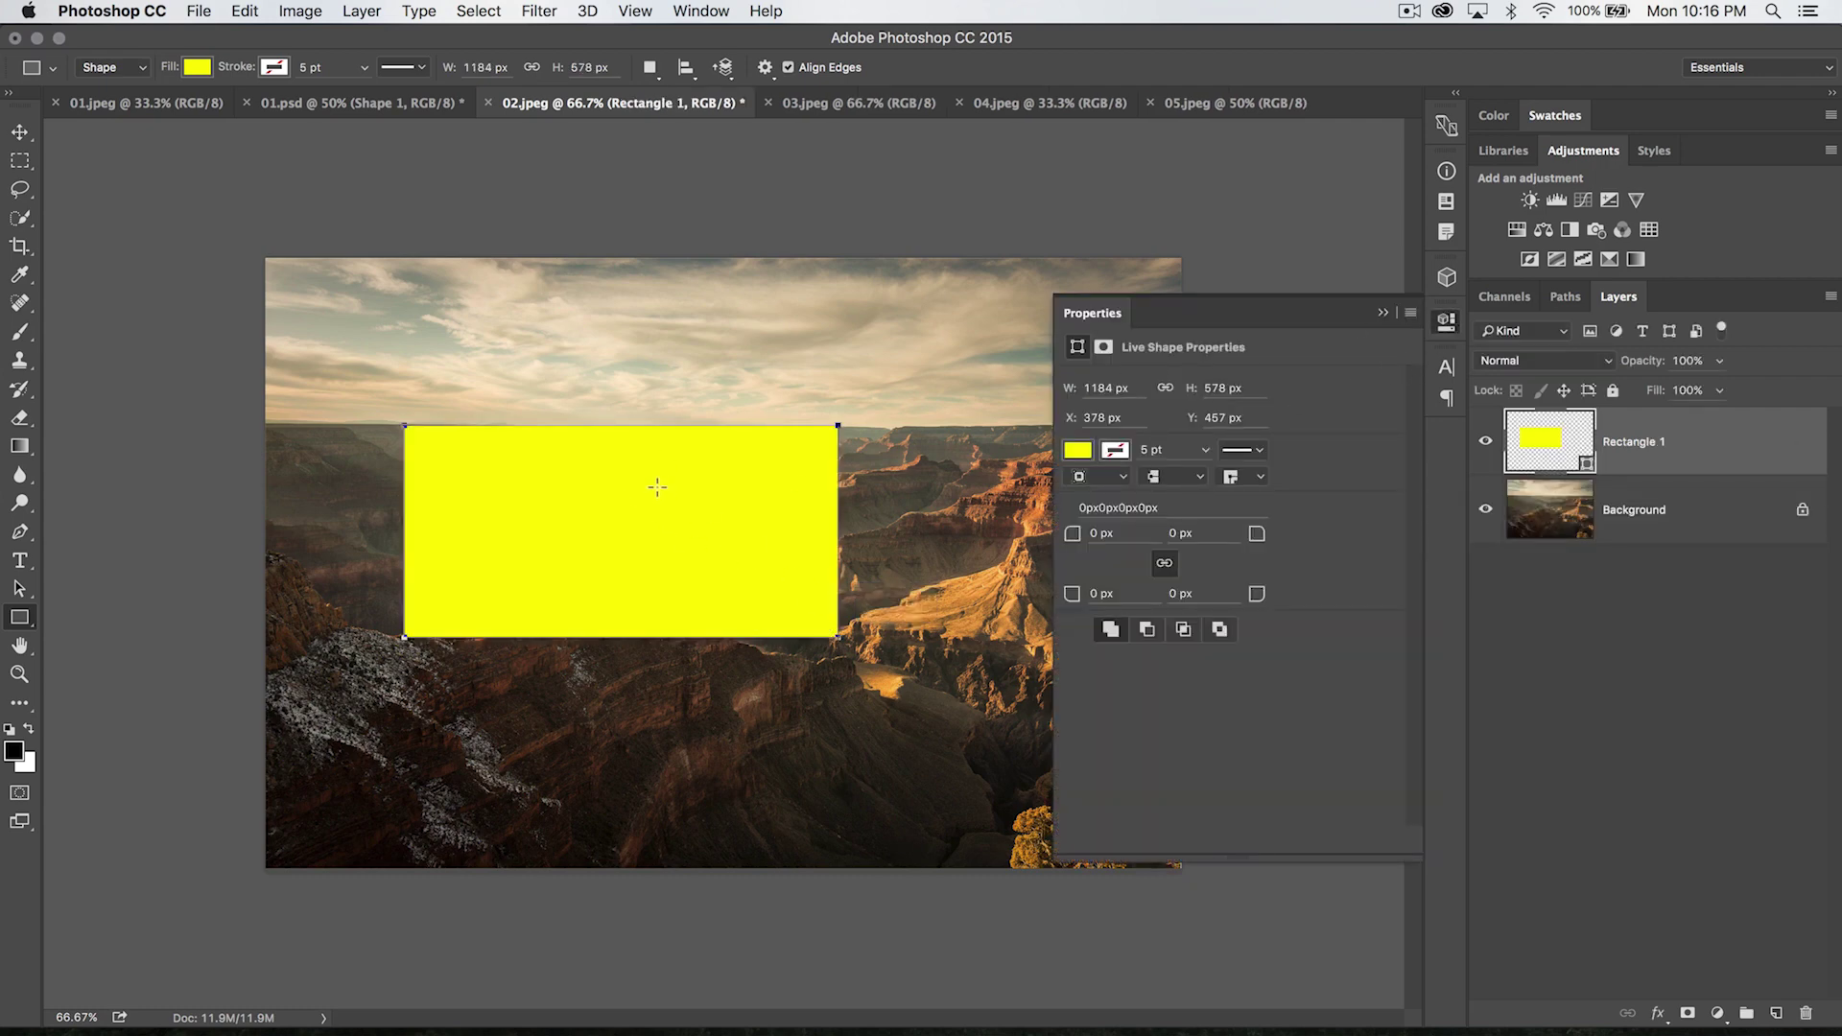
pyautogui.press('super+z')
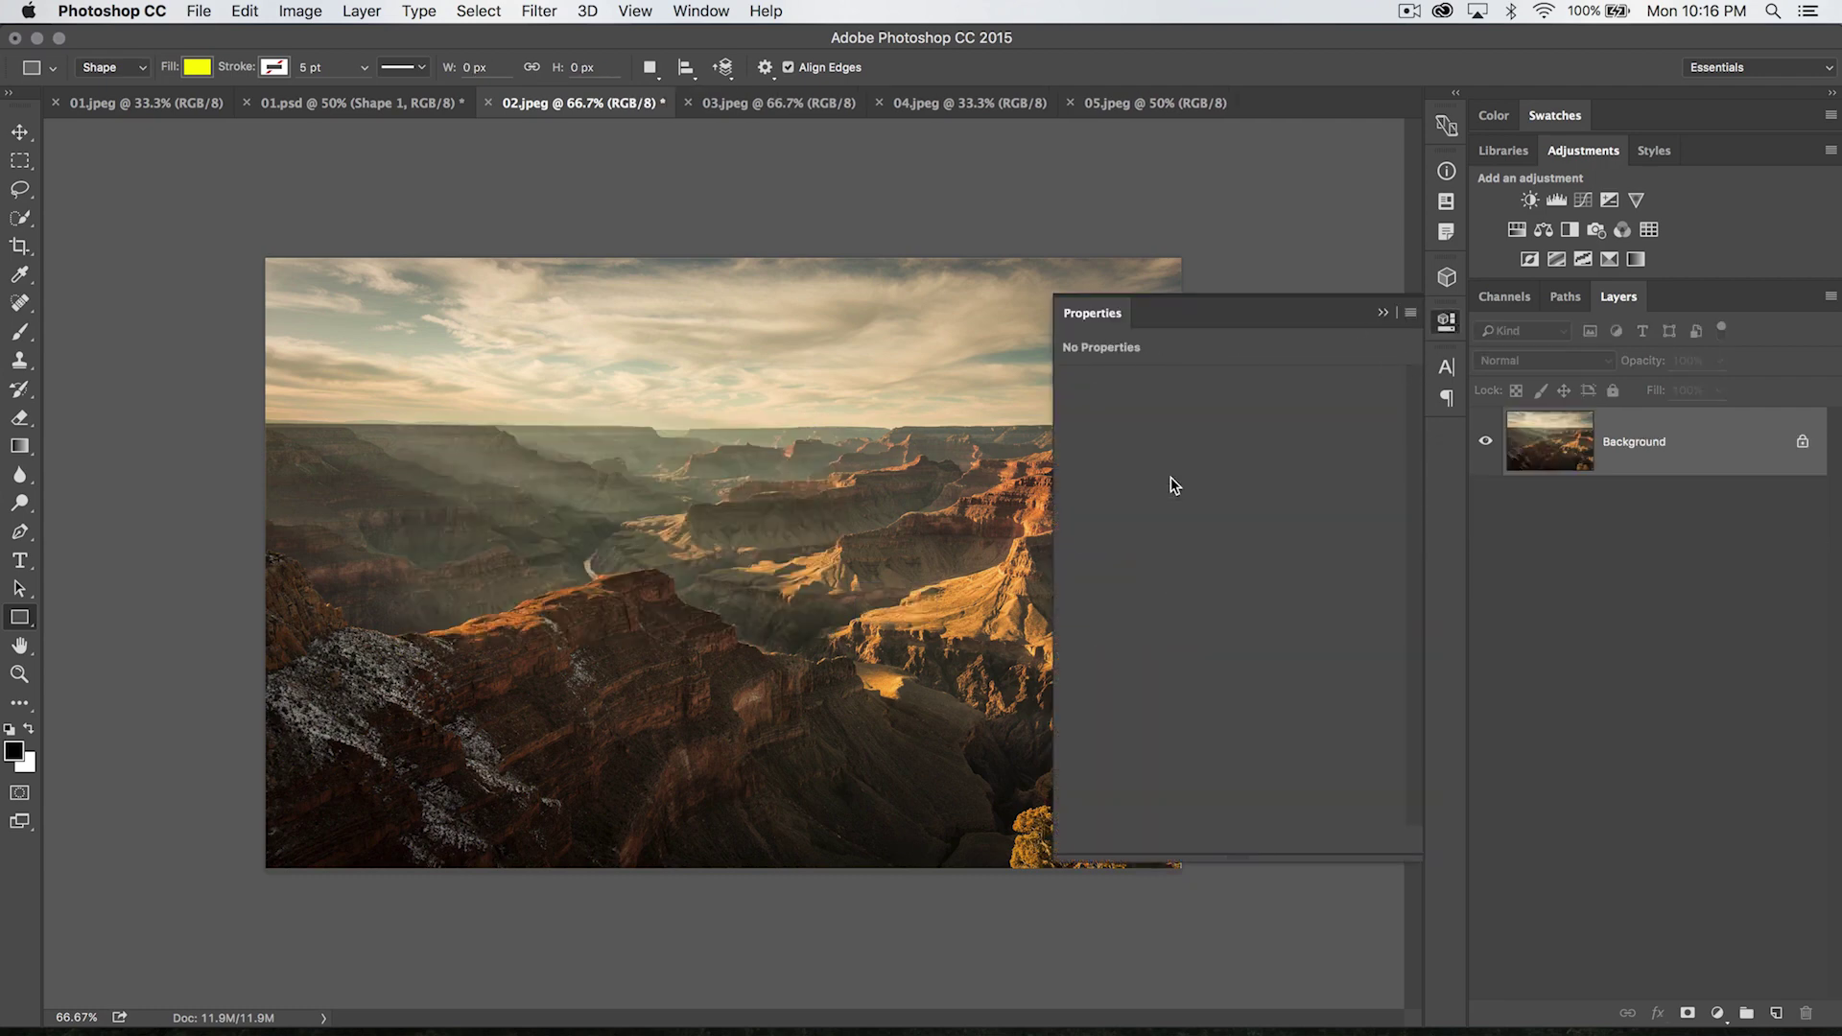
pyautogui.click(1452, 328)
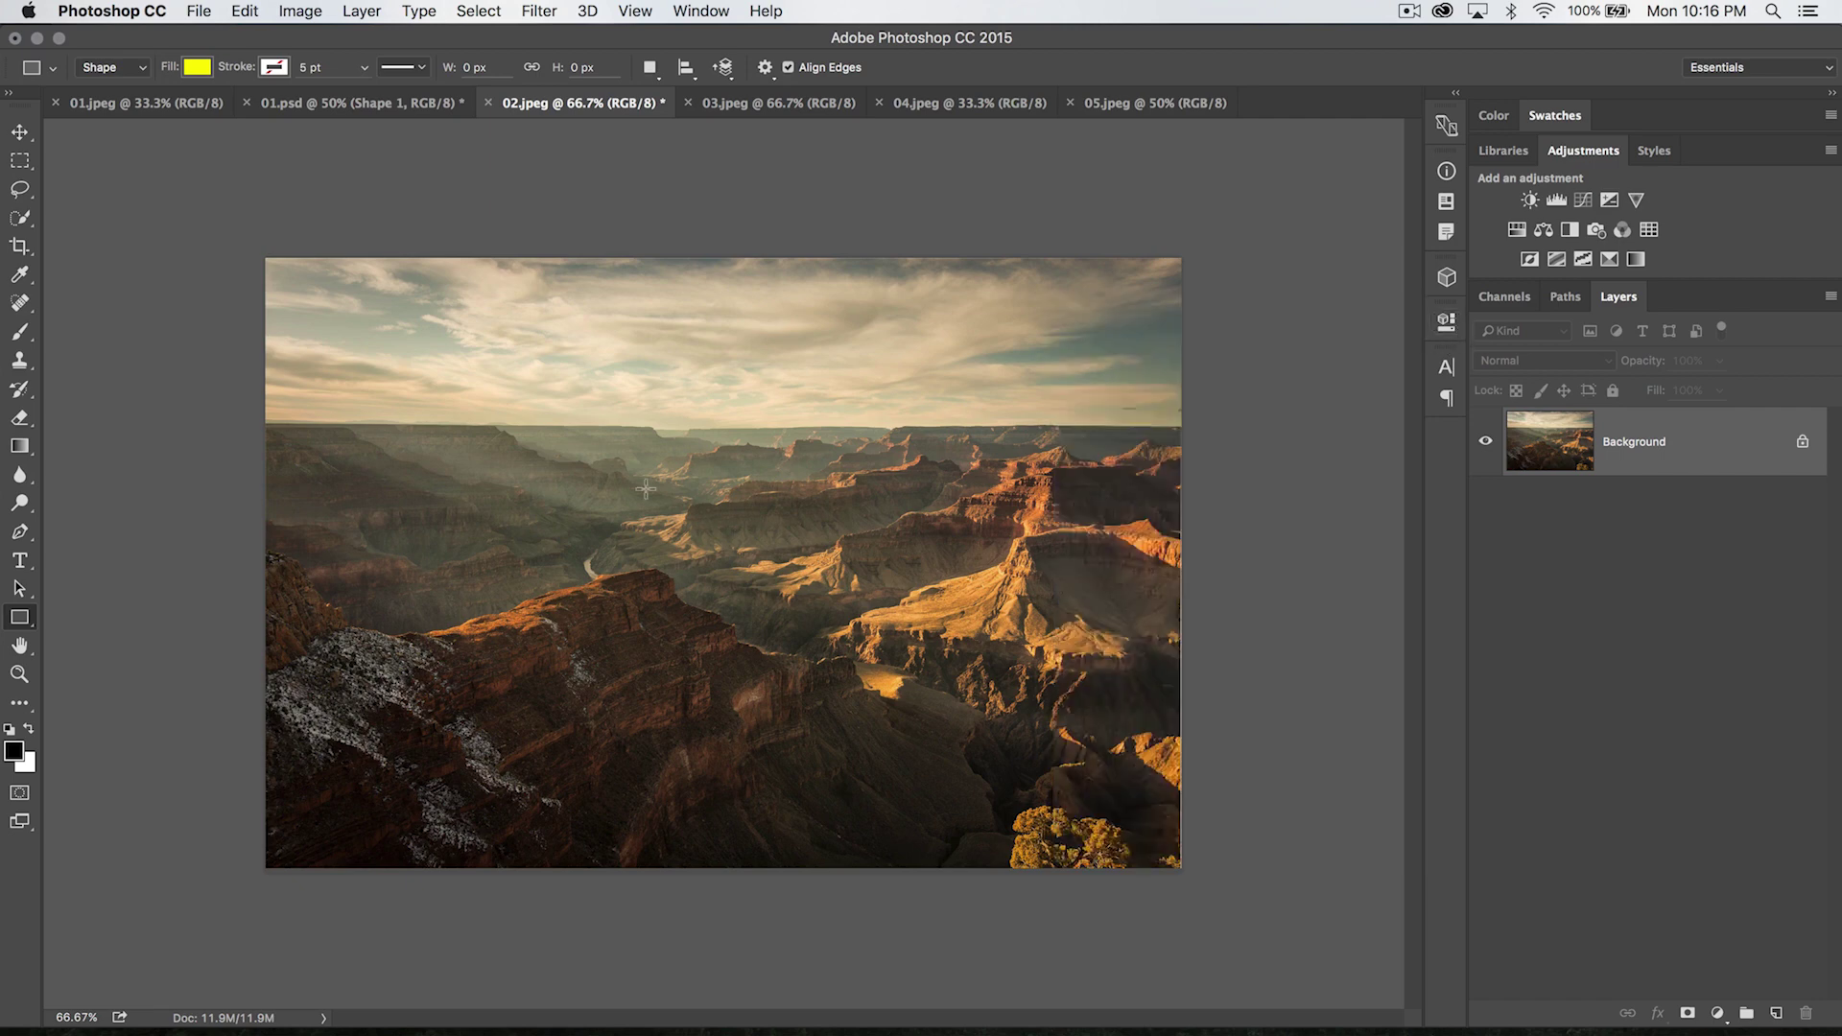
# Step: Shift-drag a perfect yellow square on the photo, then undo it
pyautogui.rightClick(550, 396)
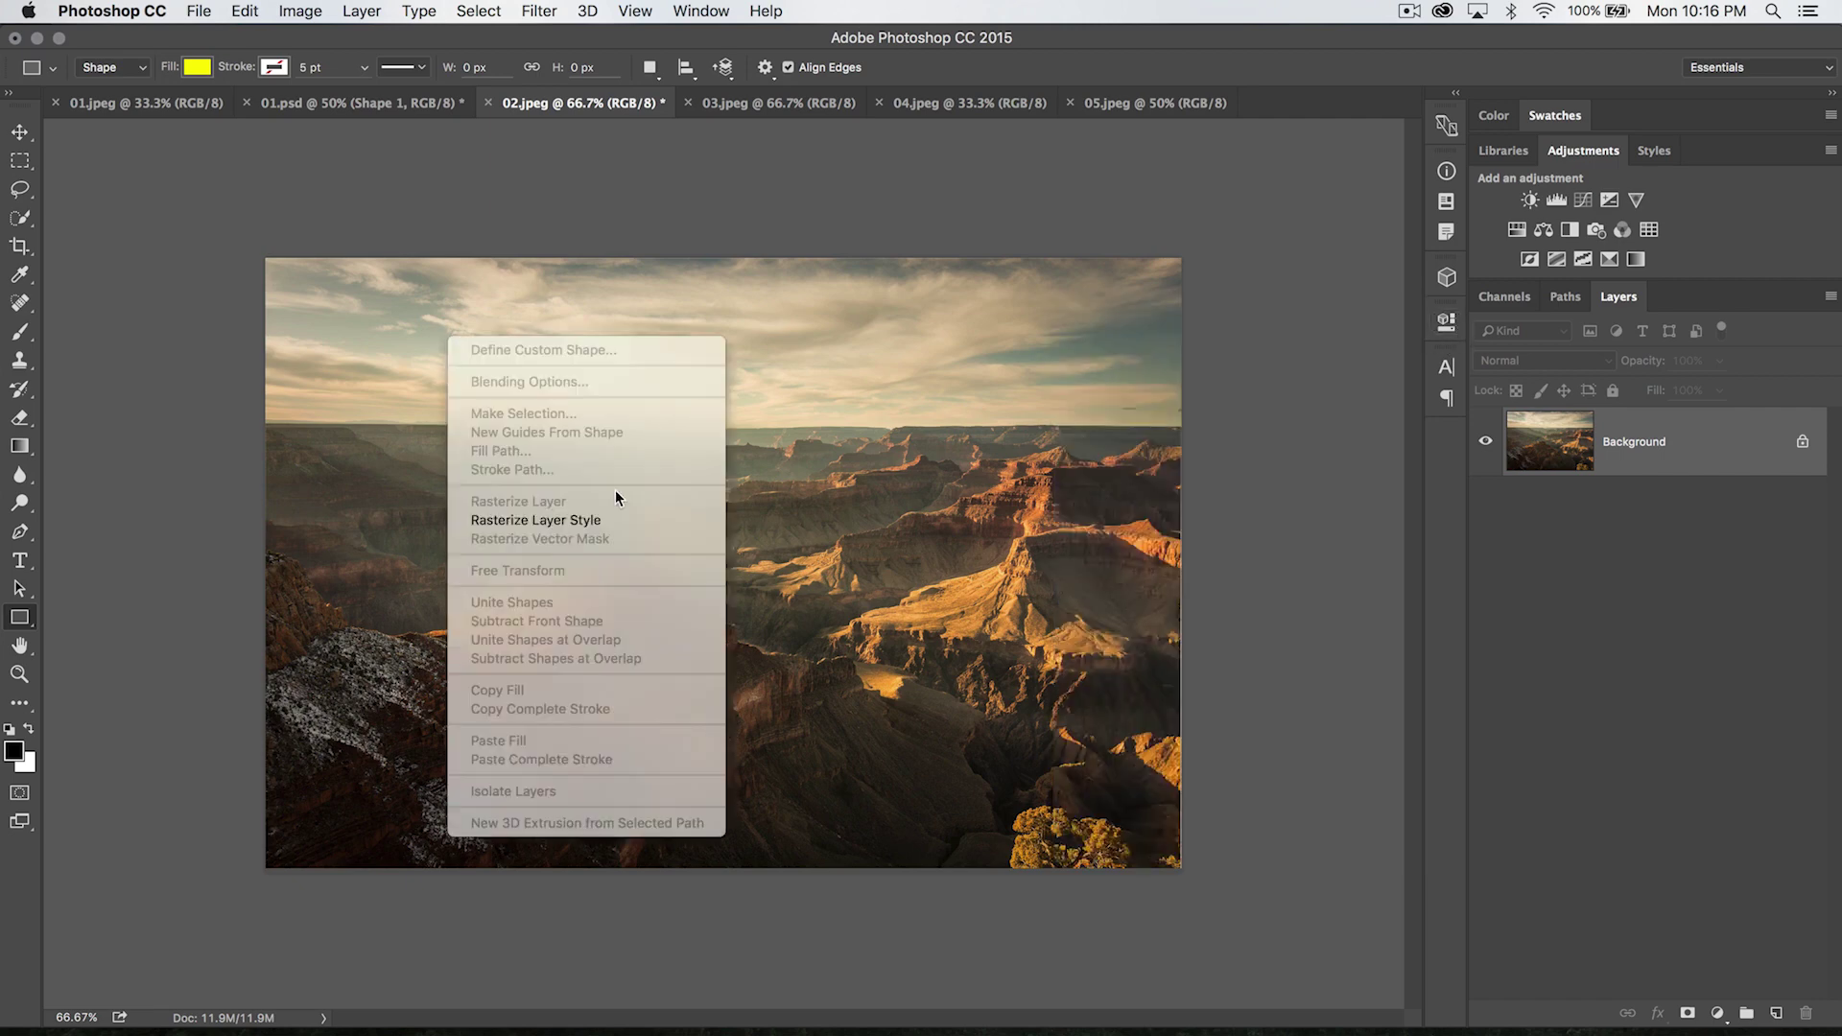
pyautogui.click(779, 567)
pyautogui.moveTo(526, 375)
pyautogui.mouseDown()
pyautogui.moveTo(856, 637)
pyautogui.moveTo(825, 604)
pyautogui.moveTo(839, 628)
pyautogui.moveTo(757, 551)
pyautogui.moveTo(890, 623)
pyautogui.moveTo(894, 641)
pyautogui.moveTo(753, 561)
pyautogui.moveTo(868, 628)
pyautogui.moveTo(804, 678)
pyautogui.moveTo(651, 473)
pyautogui.moveTo(722, 579)
pyautogui.moveTo(885, 588)
pyautogui.moveTo(724, 504)
pyautogui.moveTo(683, 566)
pyautogui.moveTo(680, 484)
pyautogui.moveTo(733, 516)
pyautogui.moveTo(705, 532)
pyautogui.moveTo(791, 542)
pyautogui.moveTo(695, 530)
pyautogui.moveTo(793, 533)
pyautogui.moveTo(921, 633)
pyautogui.moveTo(614, 475)
pyautogui.moveTo(522, 372)
pyautogui.moveTo(969, 580)
pyautogui.mouseUp()
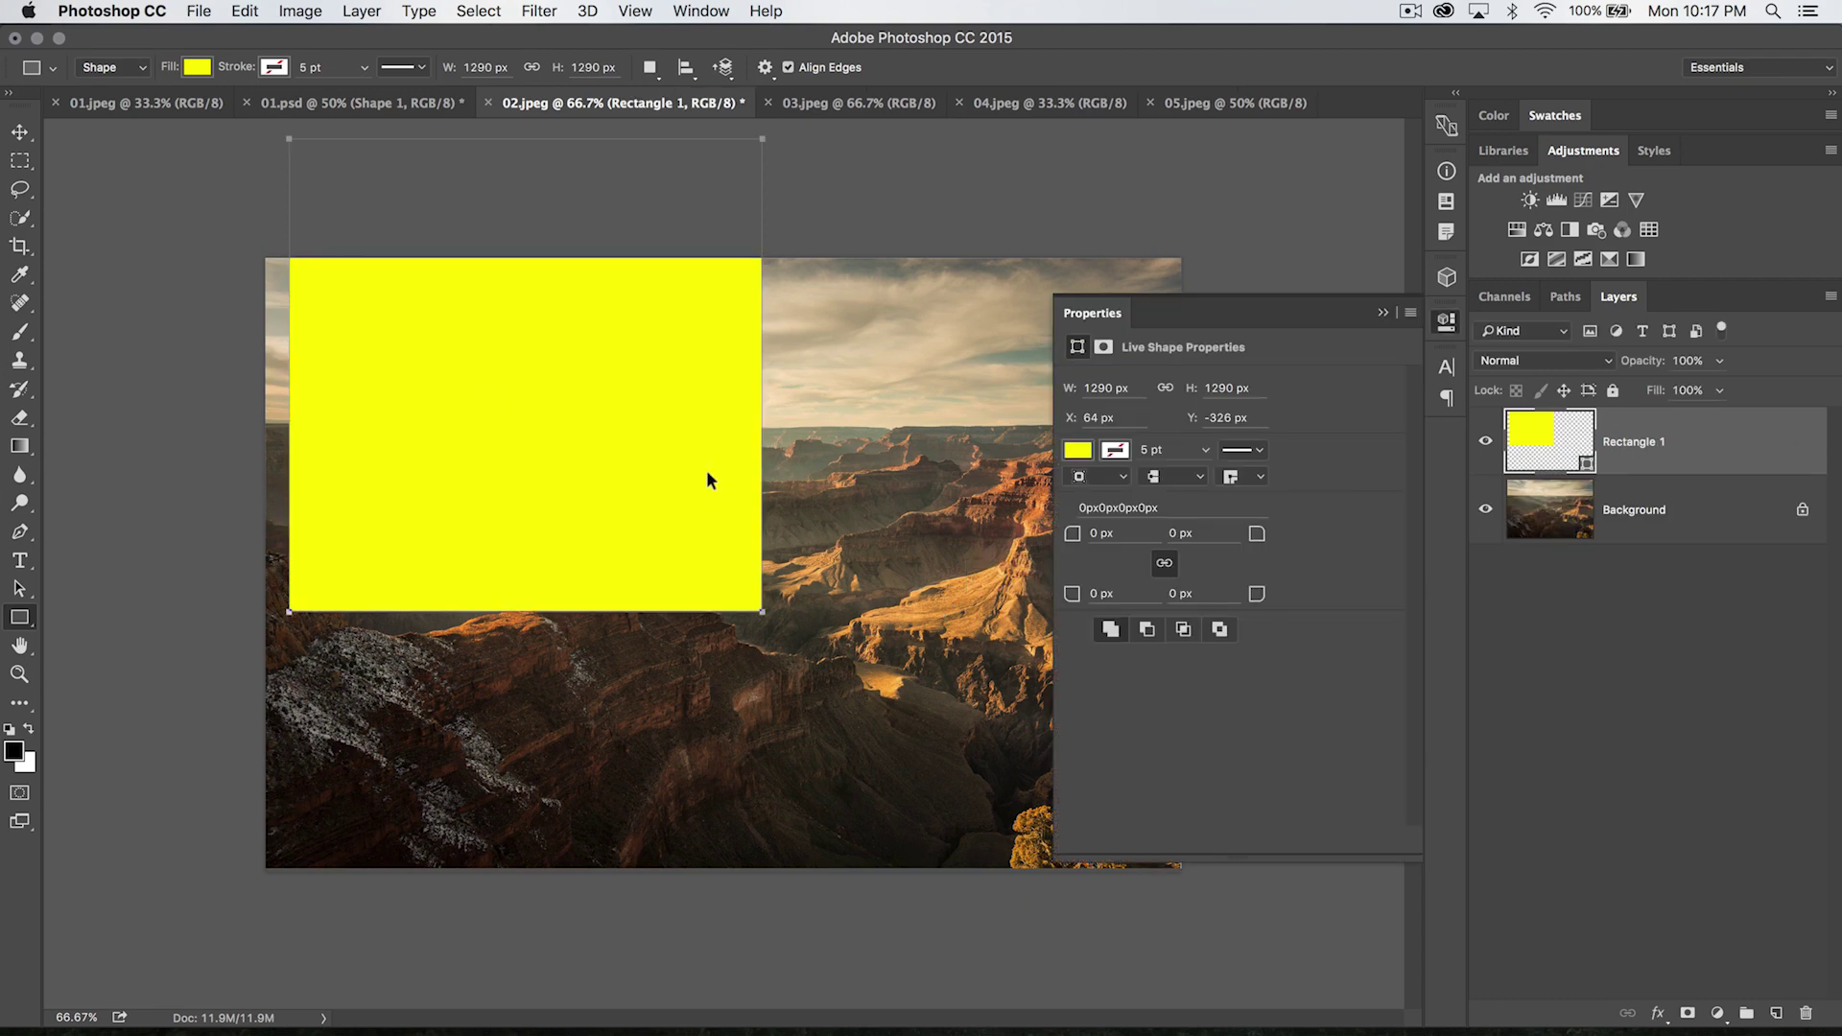
pyautogui.press('super+z')
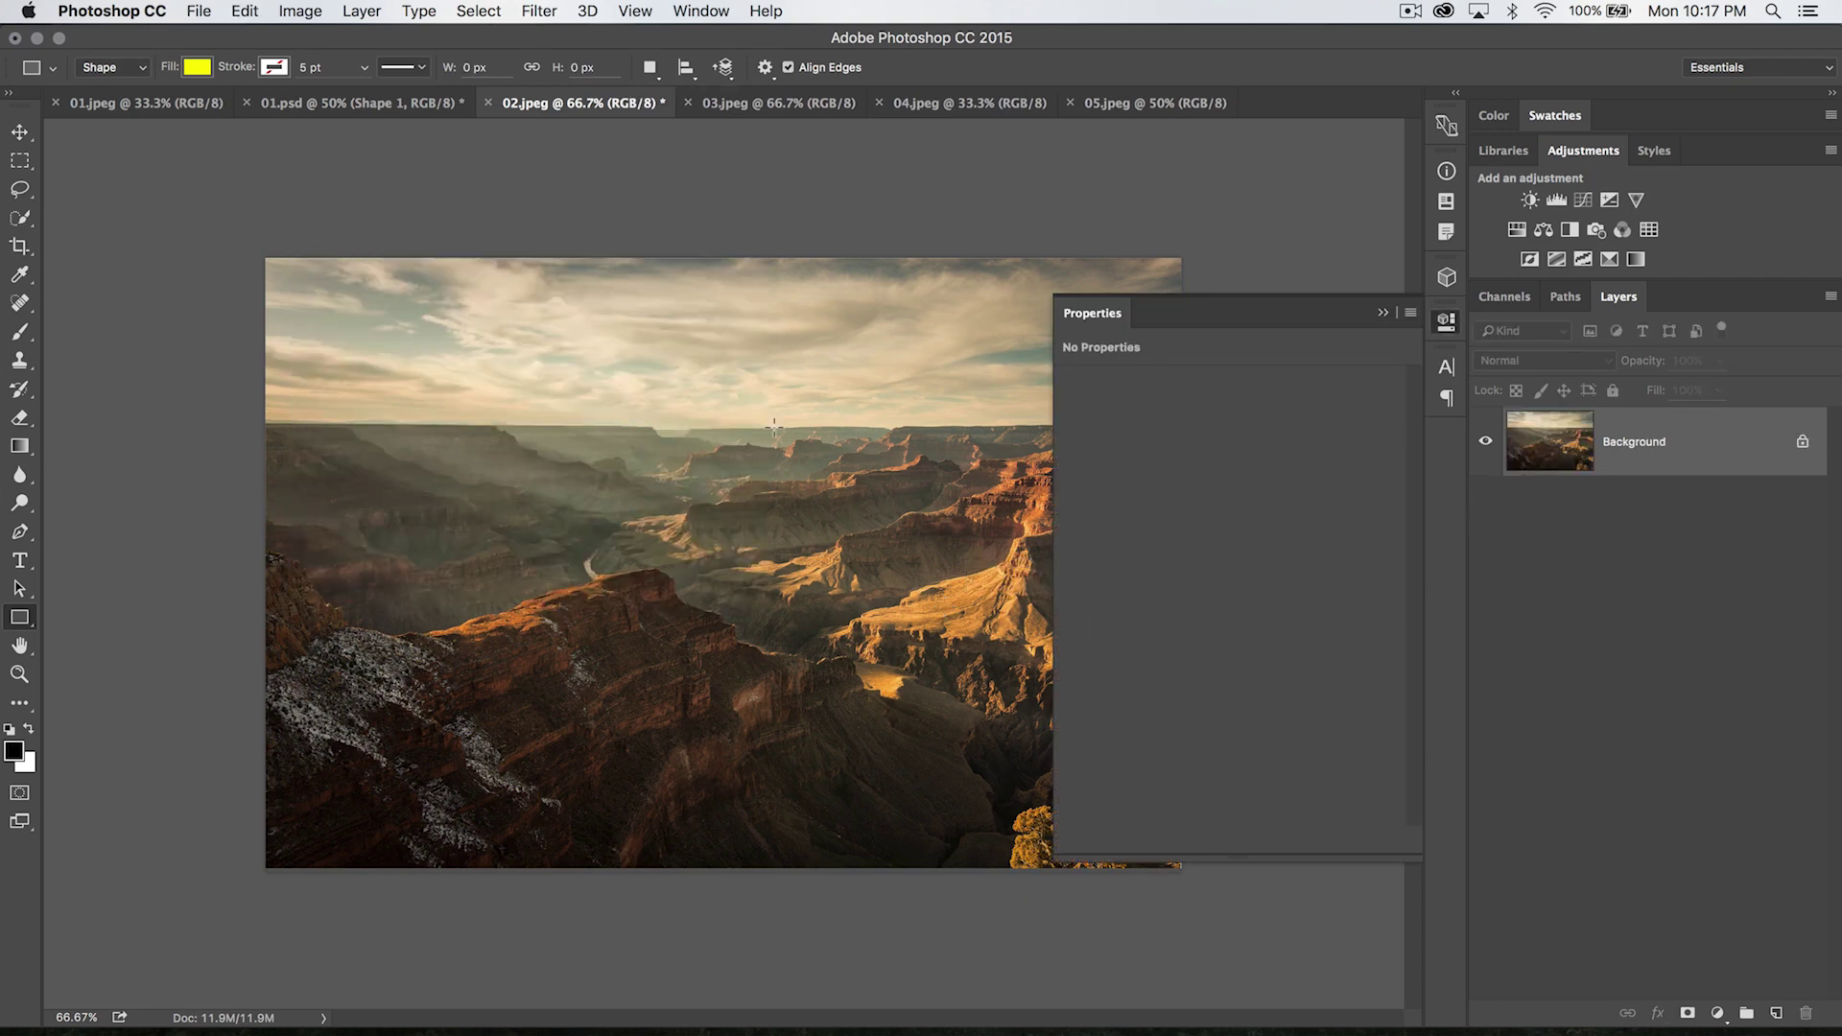
pyautogui.click(1445, 326)
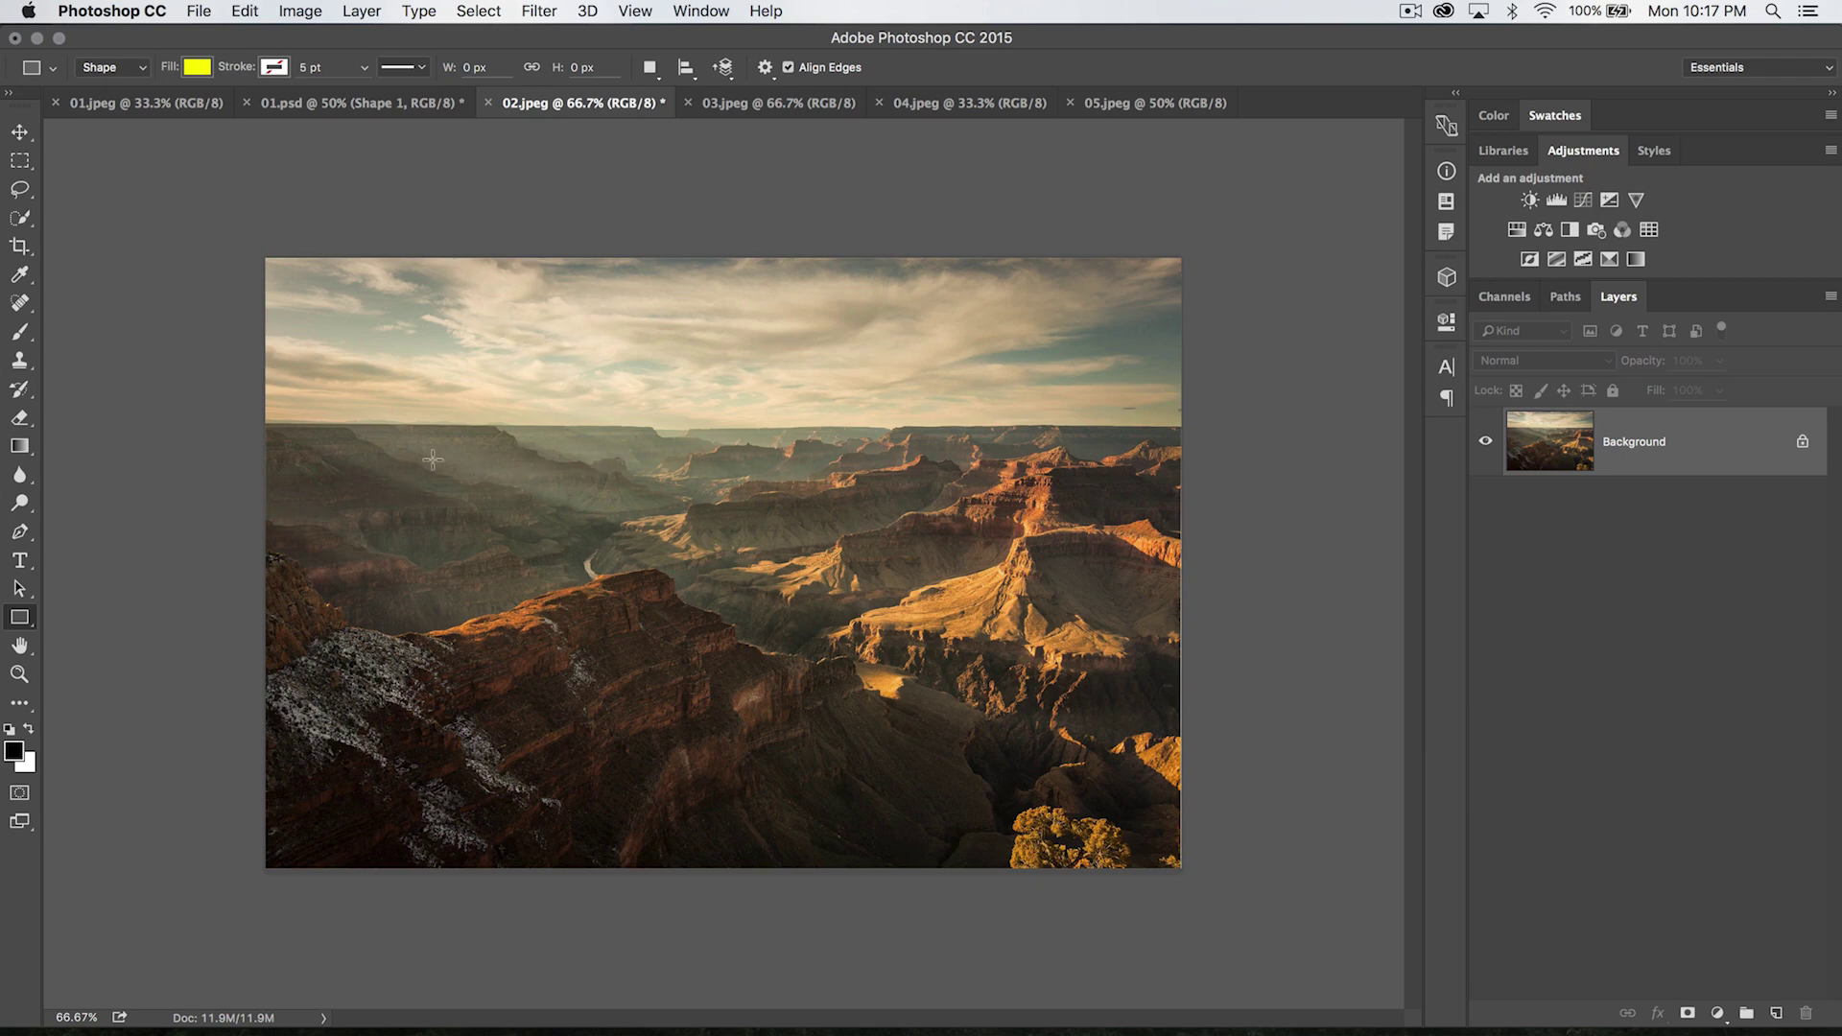
# Step: Draw a yellow rectangle lower-left, add a test square with New Layer path operation, then delete the square
pyautogui.moveTo(373, 476); pyautogui.dragTo(807, 774)
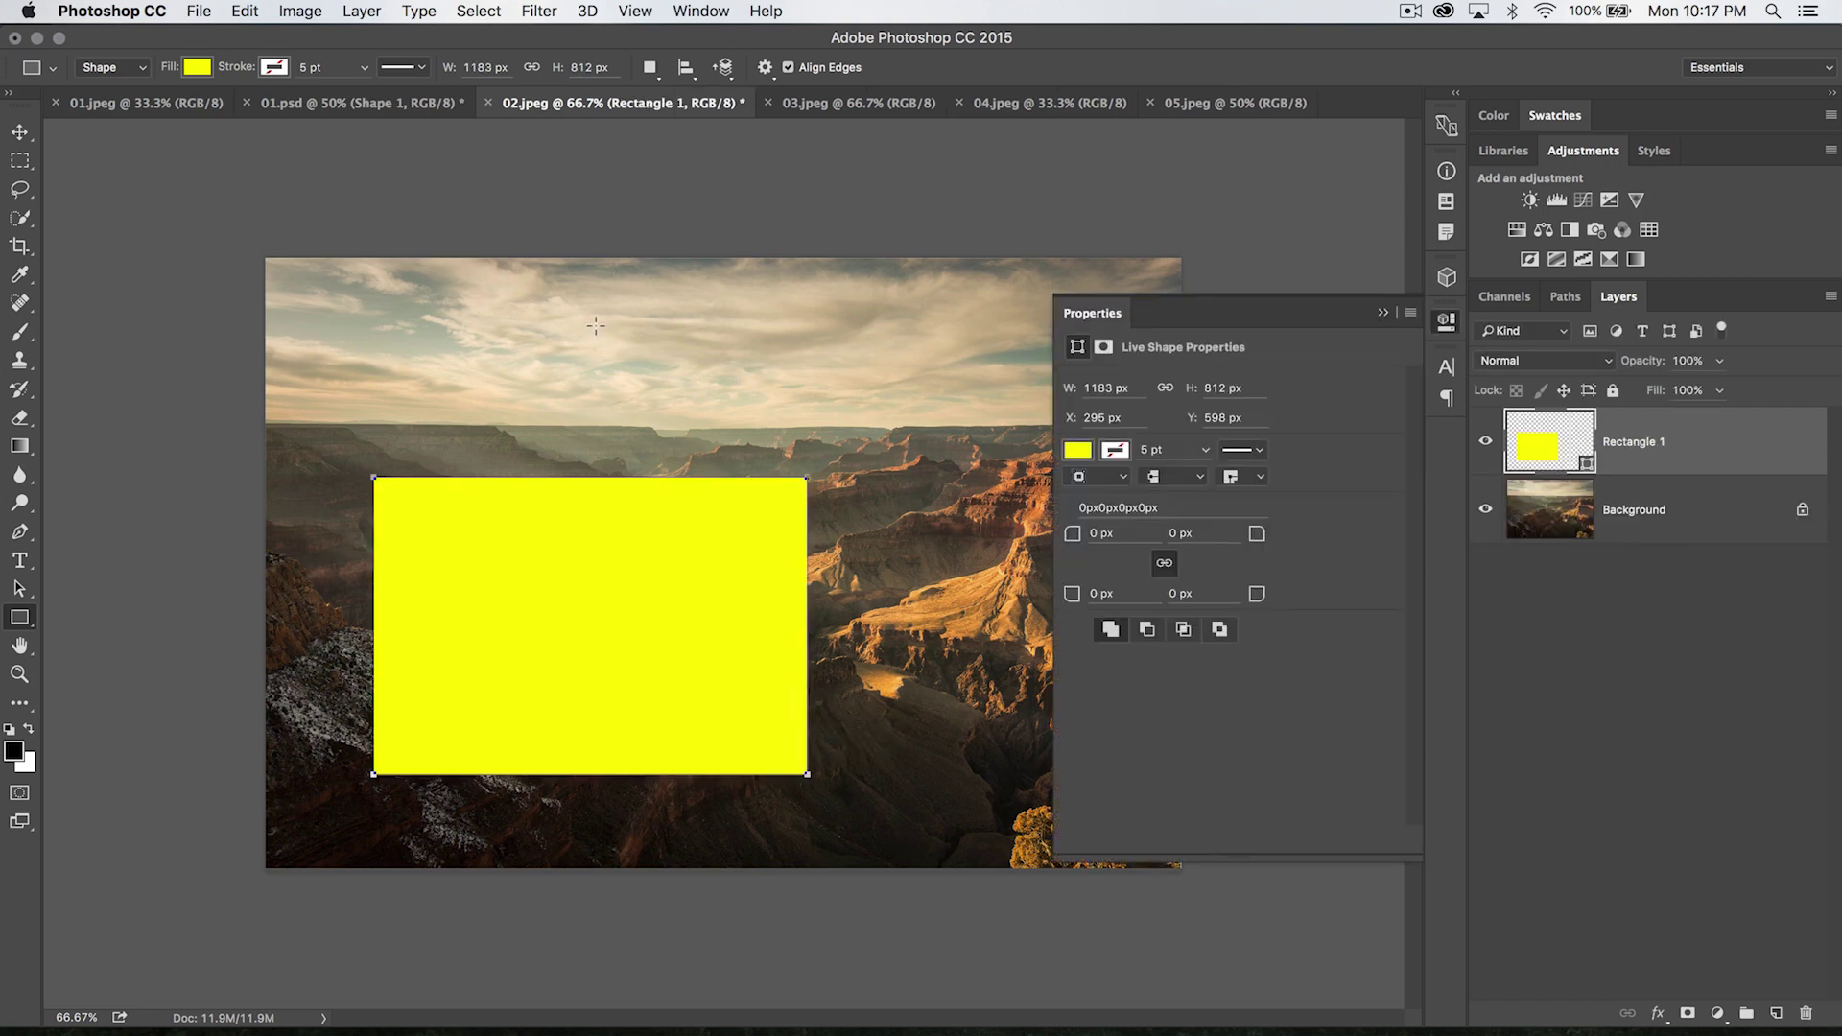
pyautogui.moveTo(594, 326); pyautogui.dragTo(906, 576)
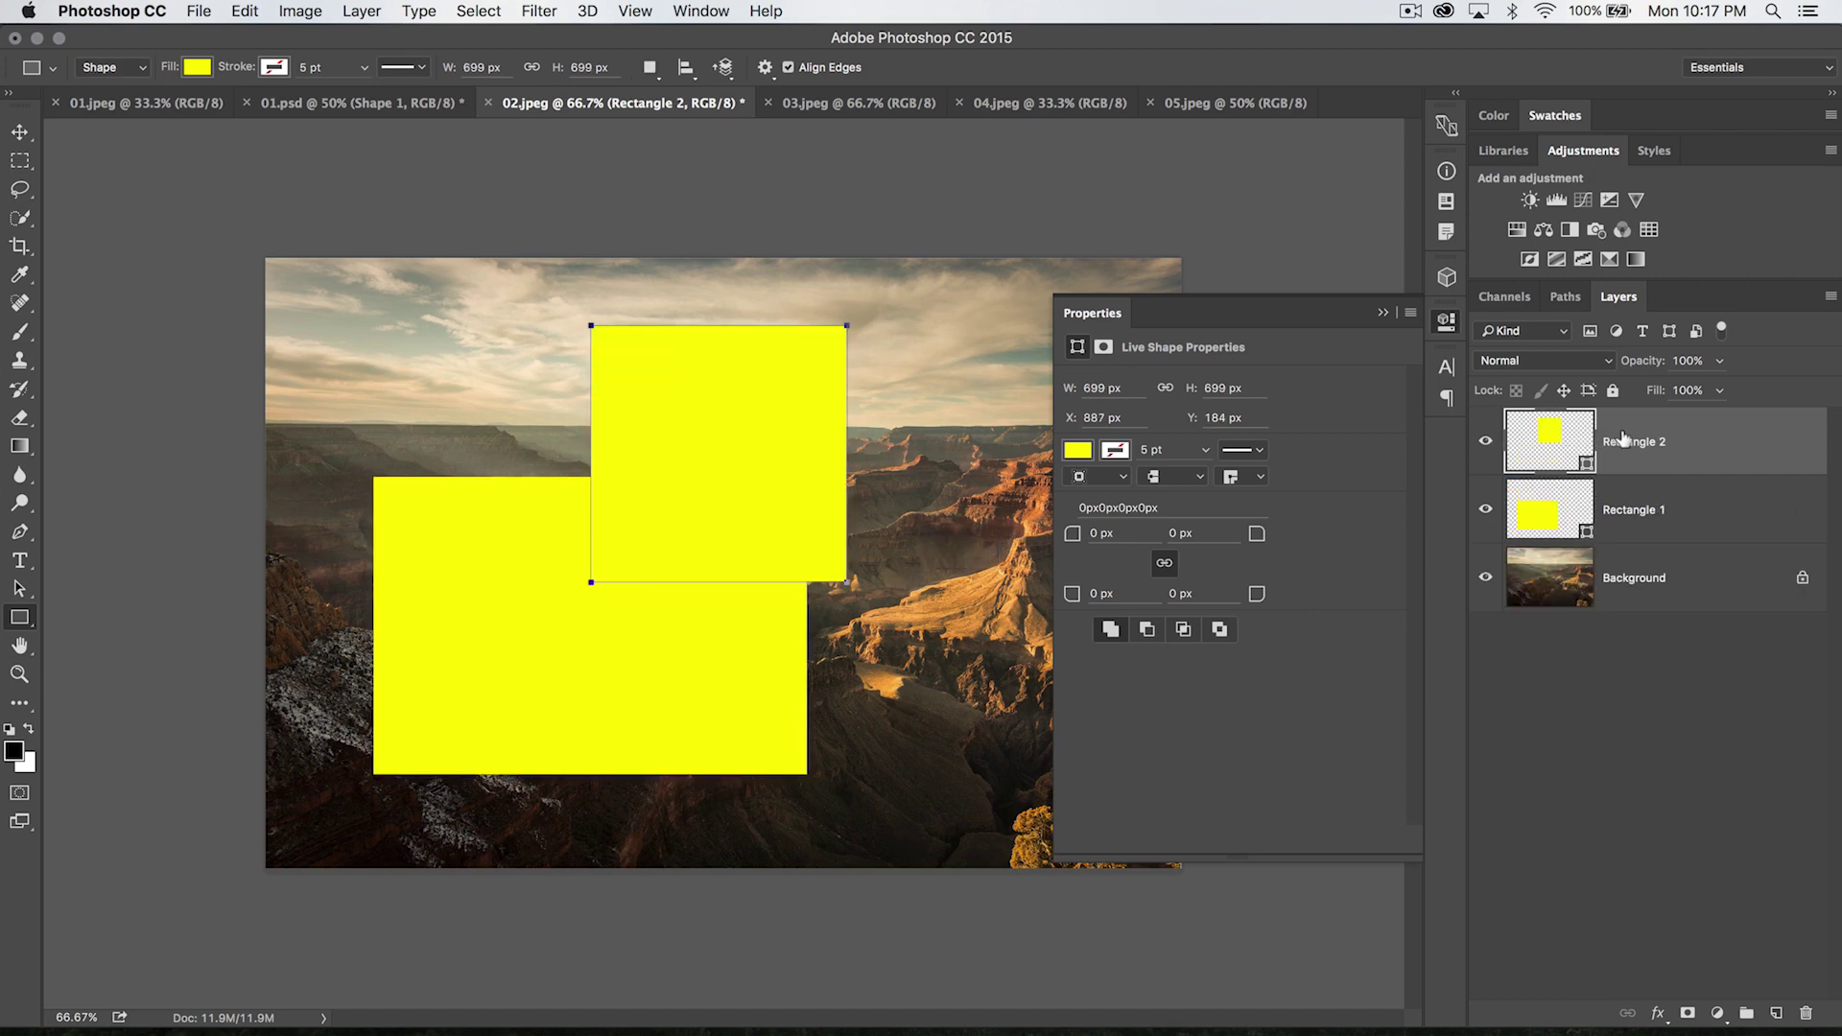
pyautogui.click(650, 68)
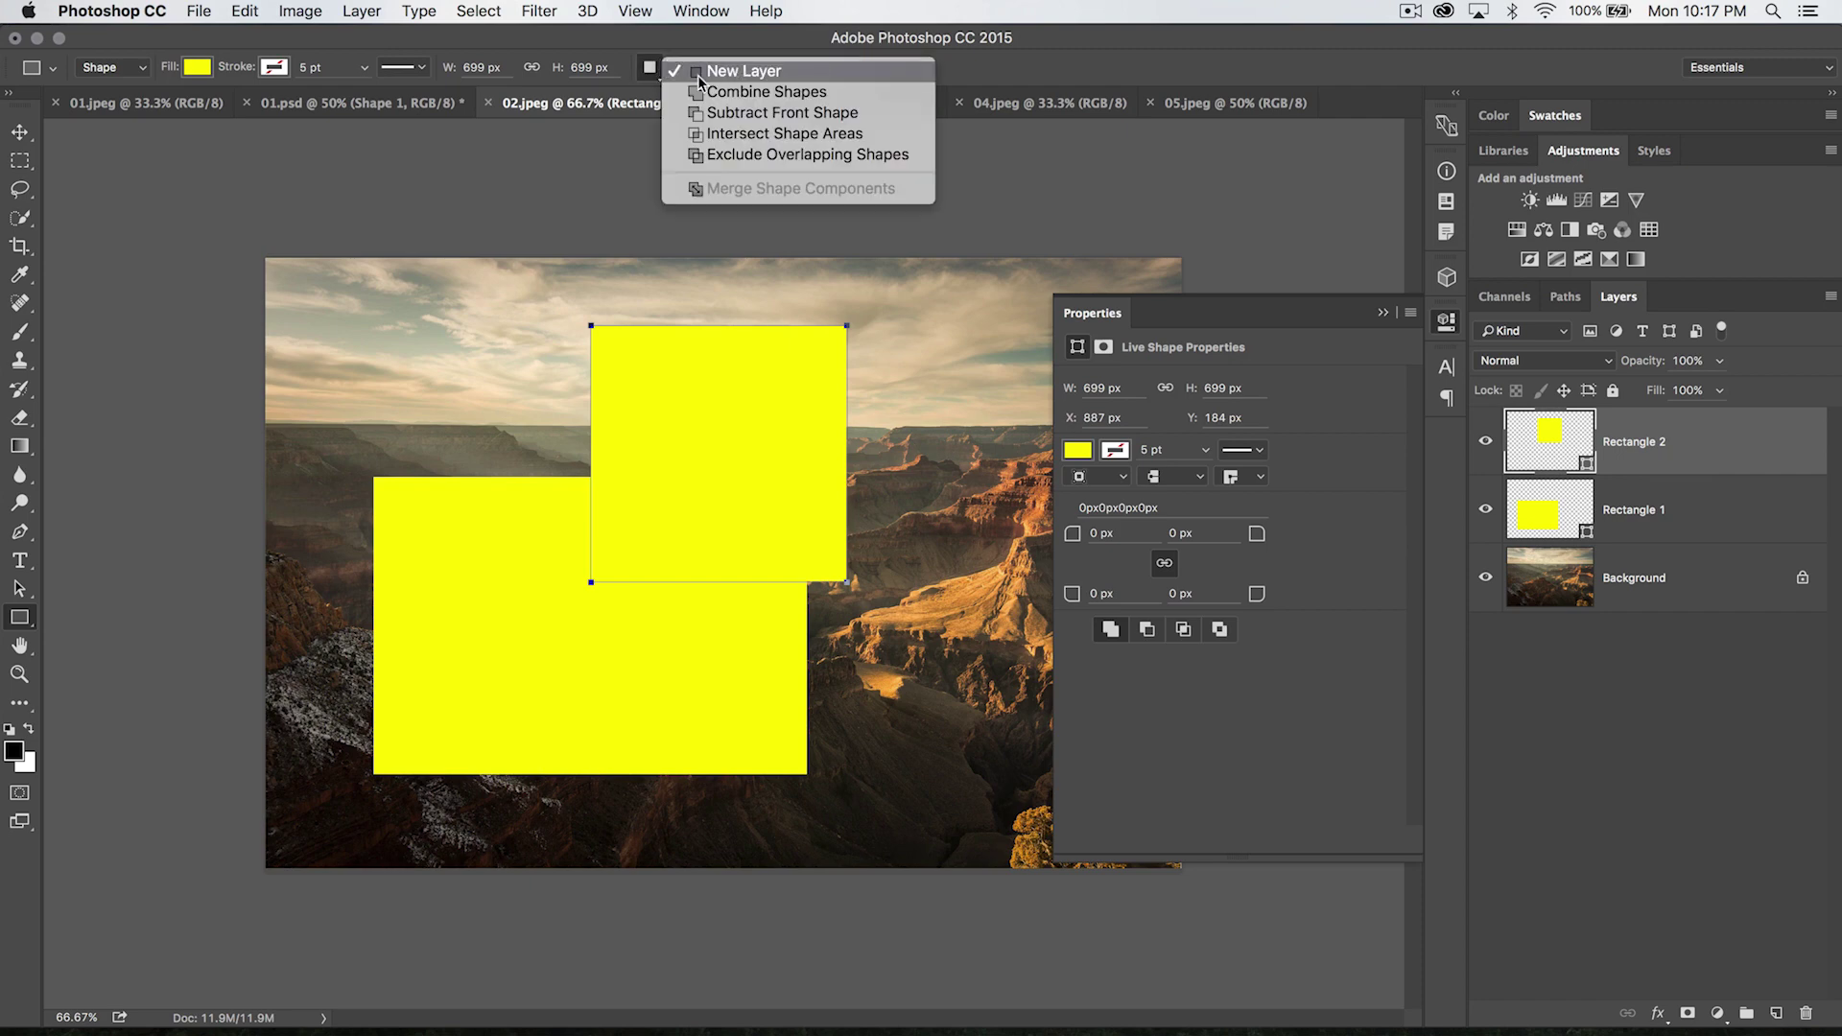
pyautogui.click(782, 73)
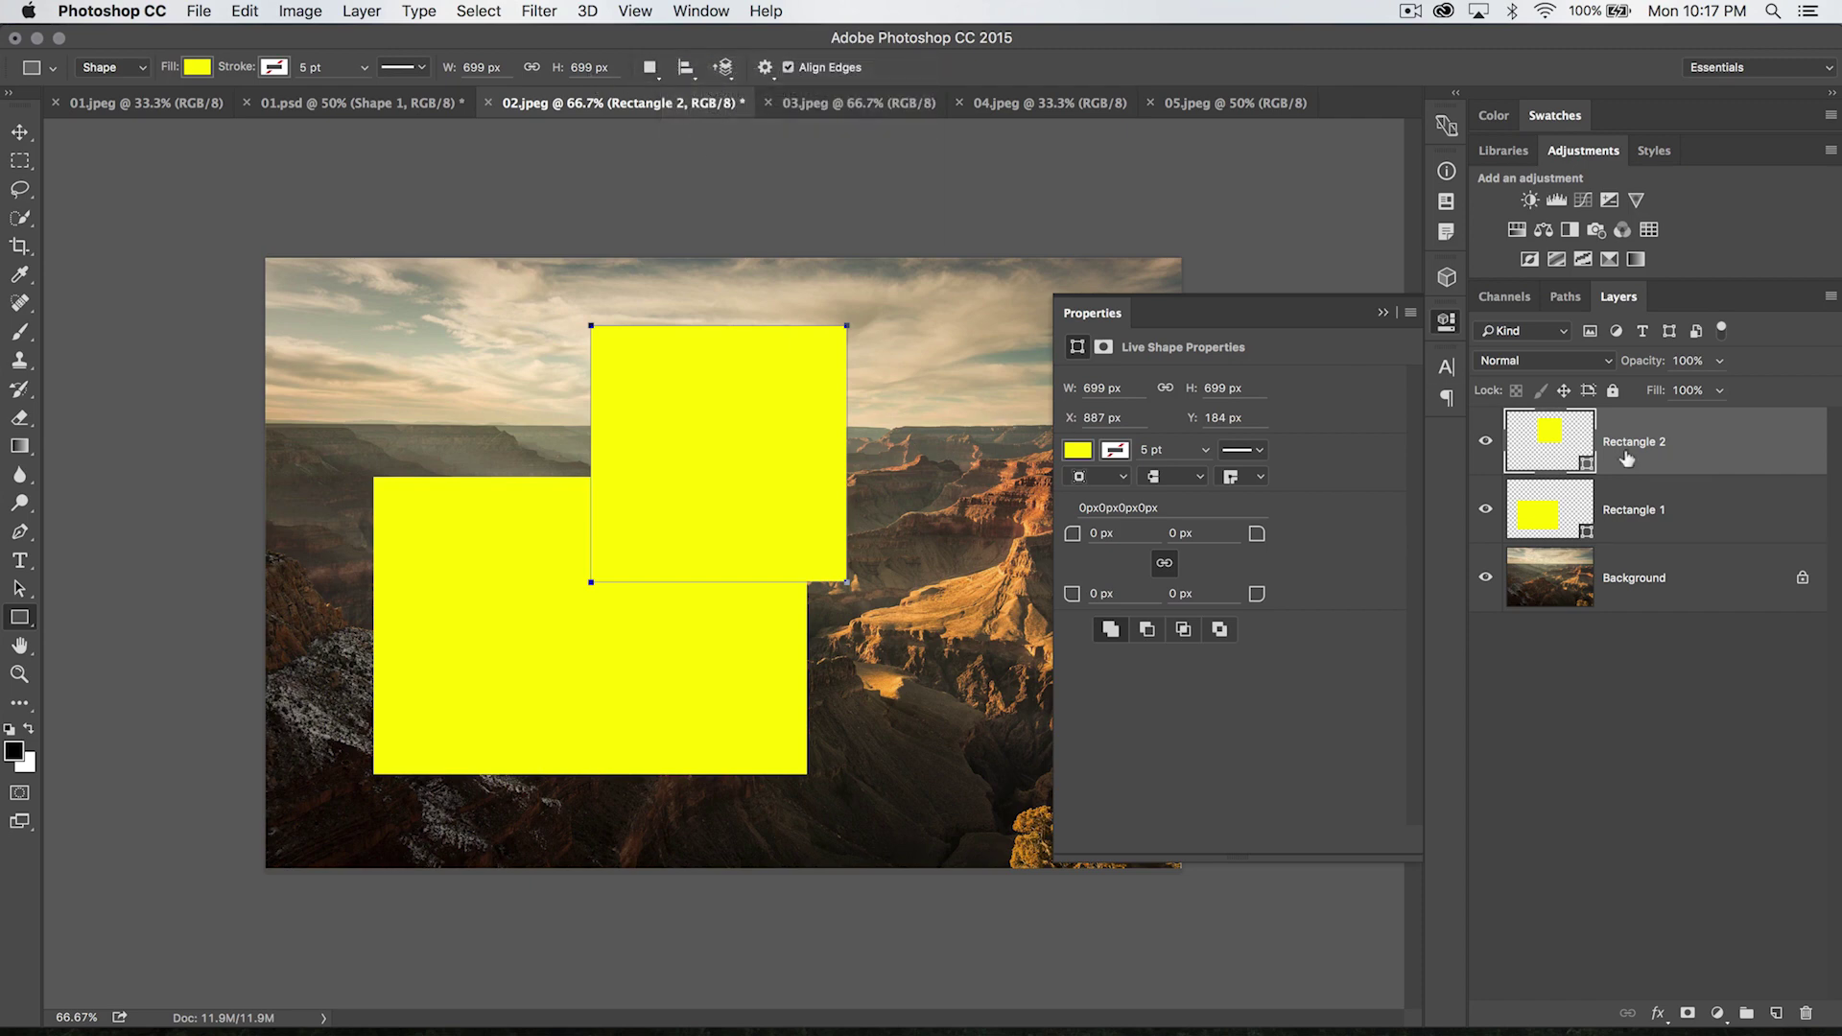
pyautogui.press('BackSpace')
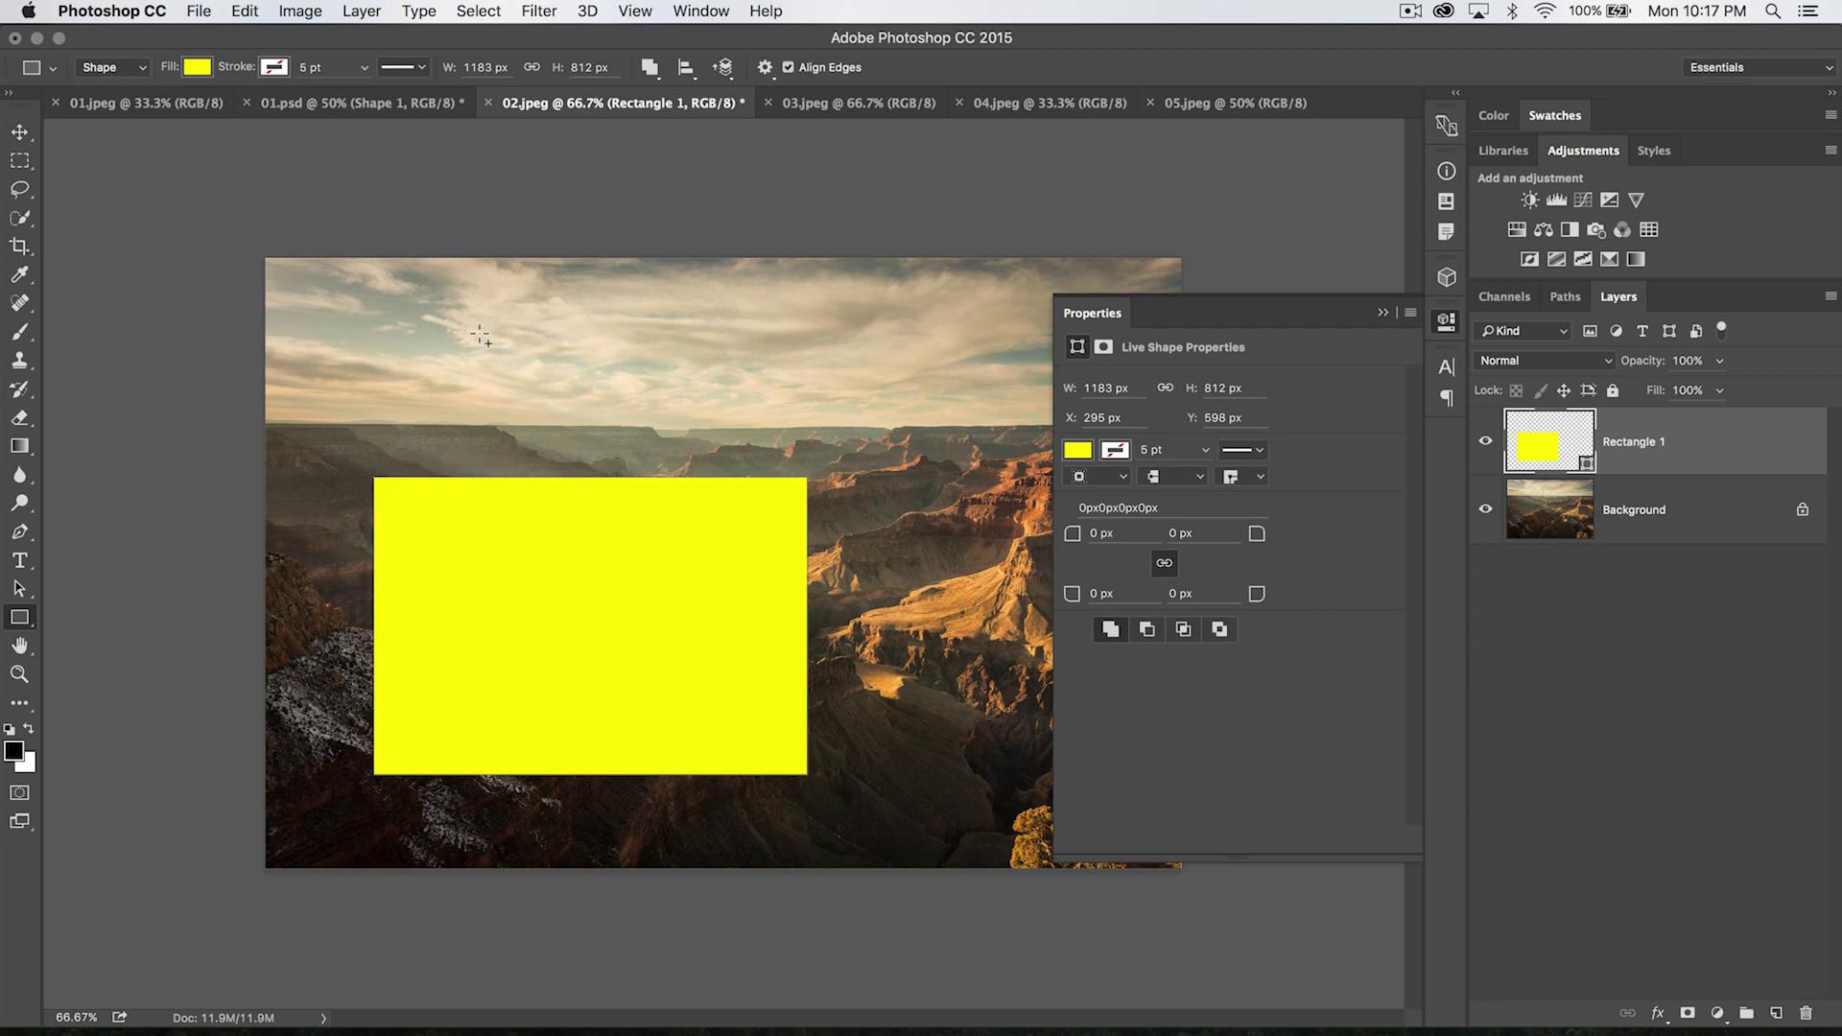
# Step: Merge extra rectangles over the sky, toward the top and a thin right-edge strip, then step back
pyautogui.moveTo(460, 307); pyautogui.dragTo(705, 611)
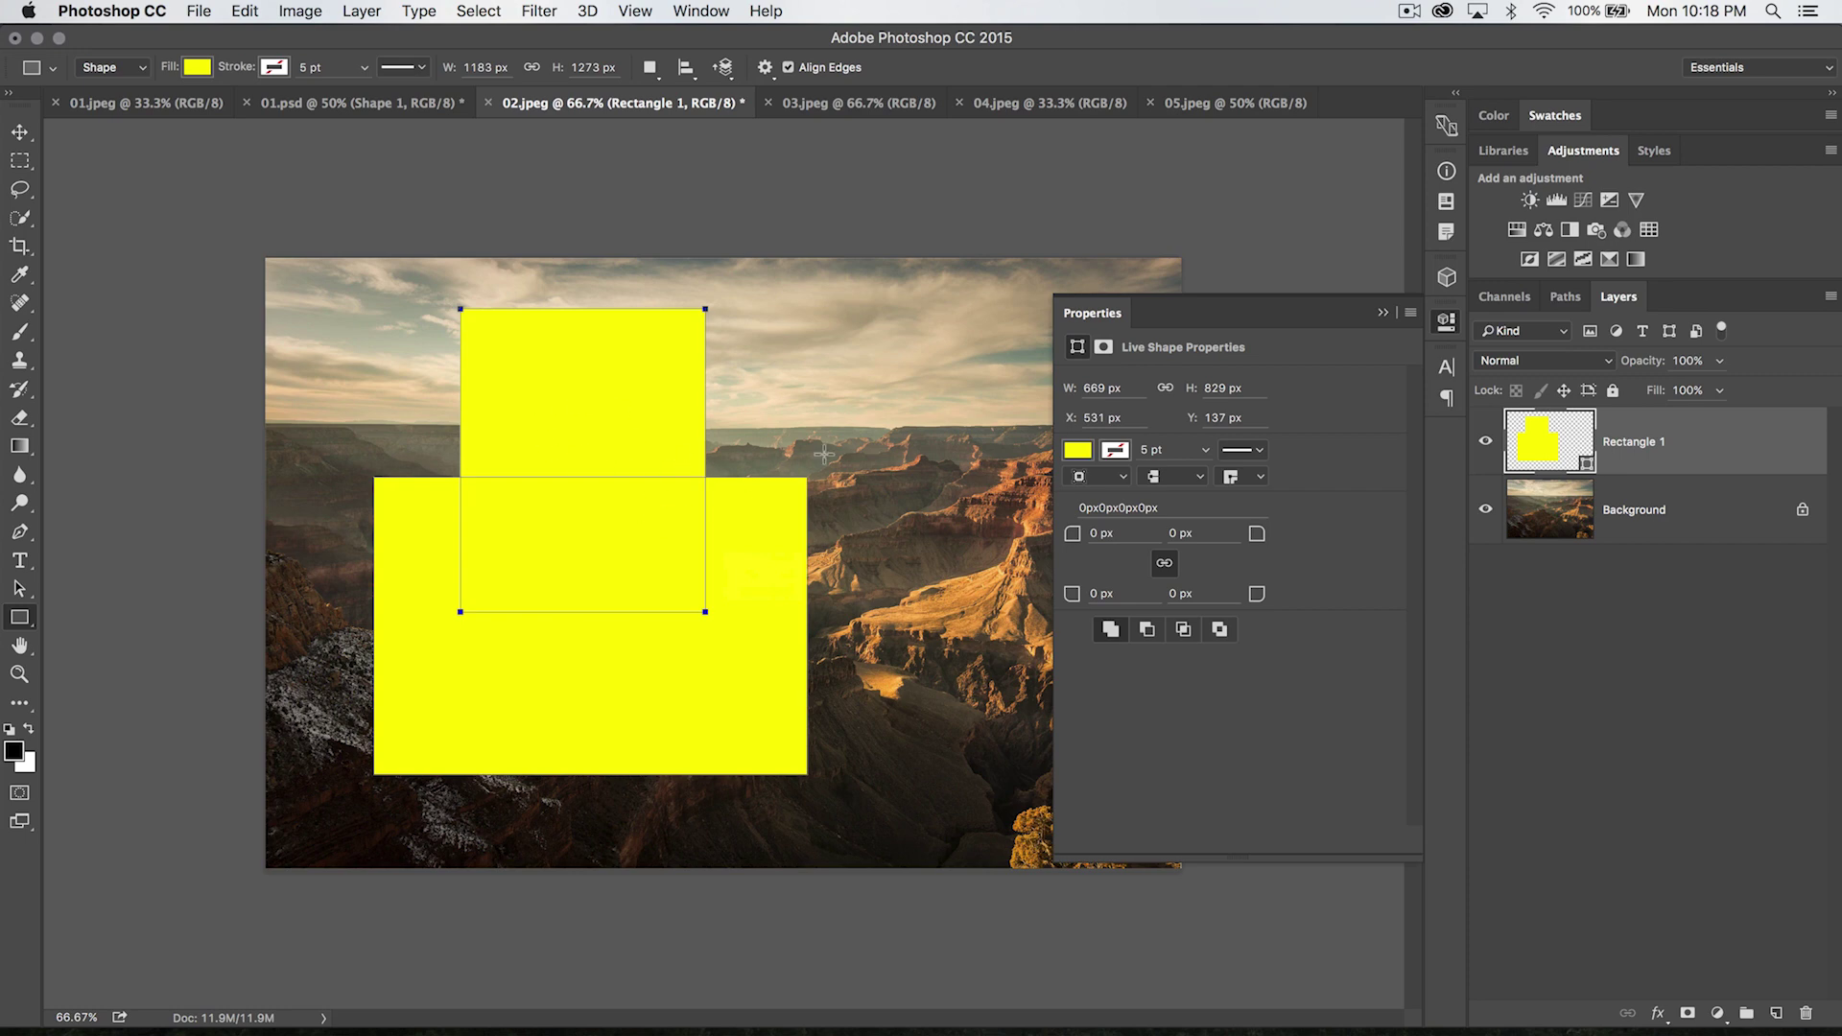
pyautogui.press('shift')
pyautogui.moveTo(897, 360); pyautogui.dragTo(559, 669)
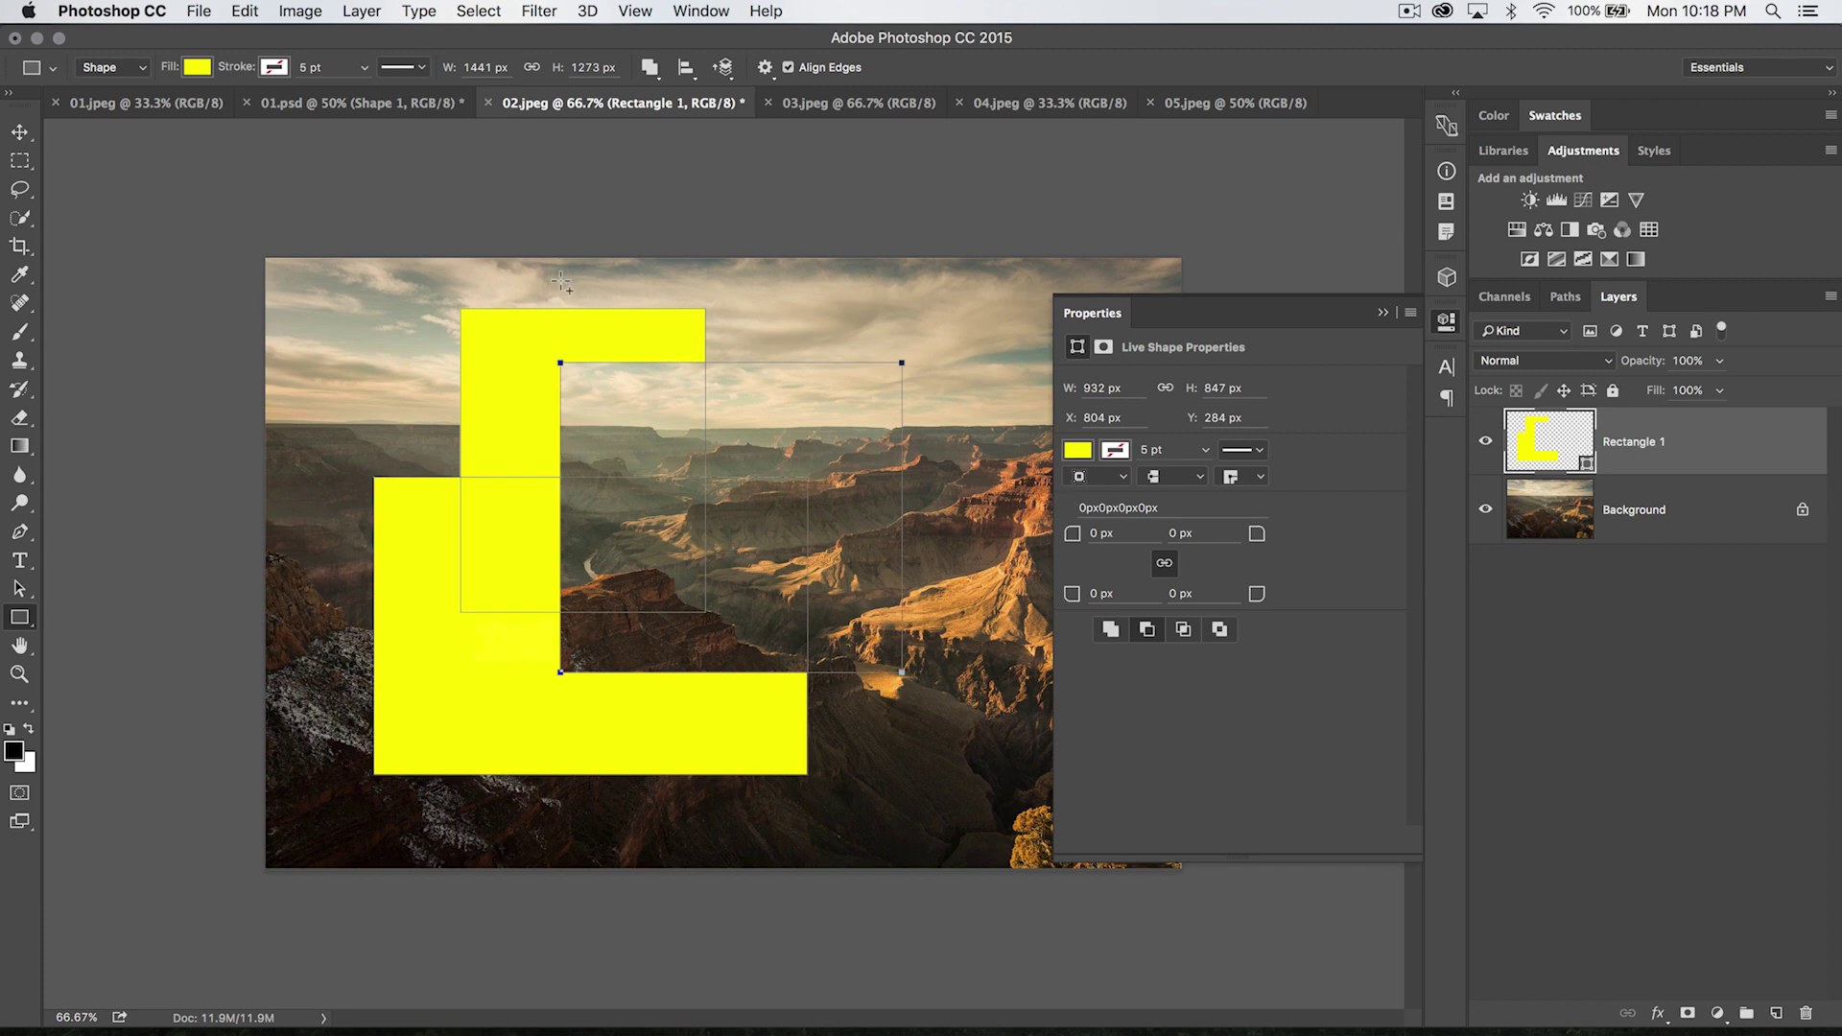
pyautogui.moveTo(561, 276); pyautogui.dragTo(977, 559)
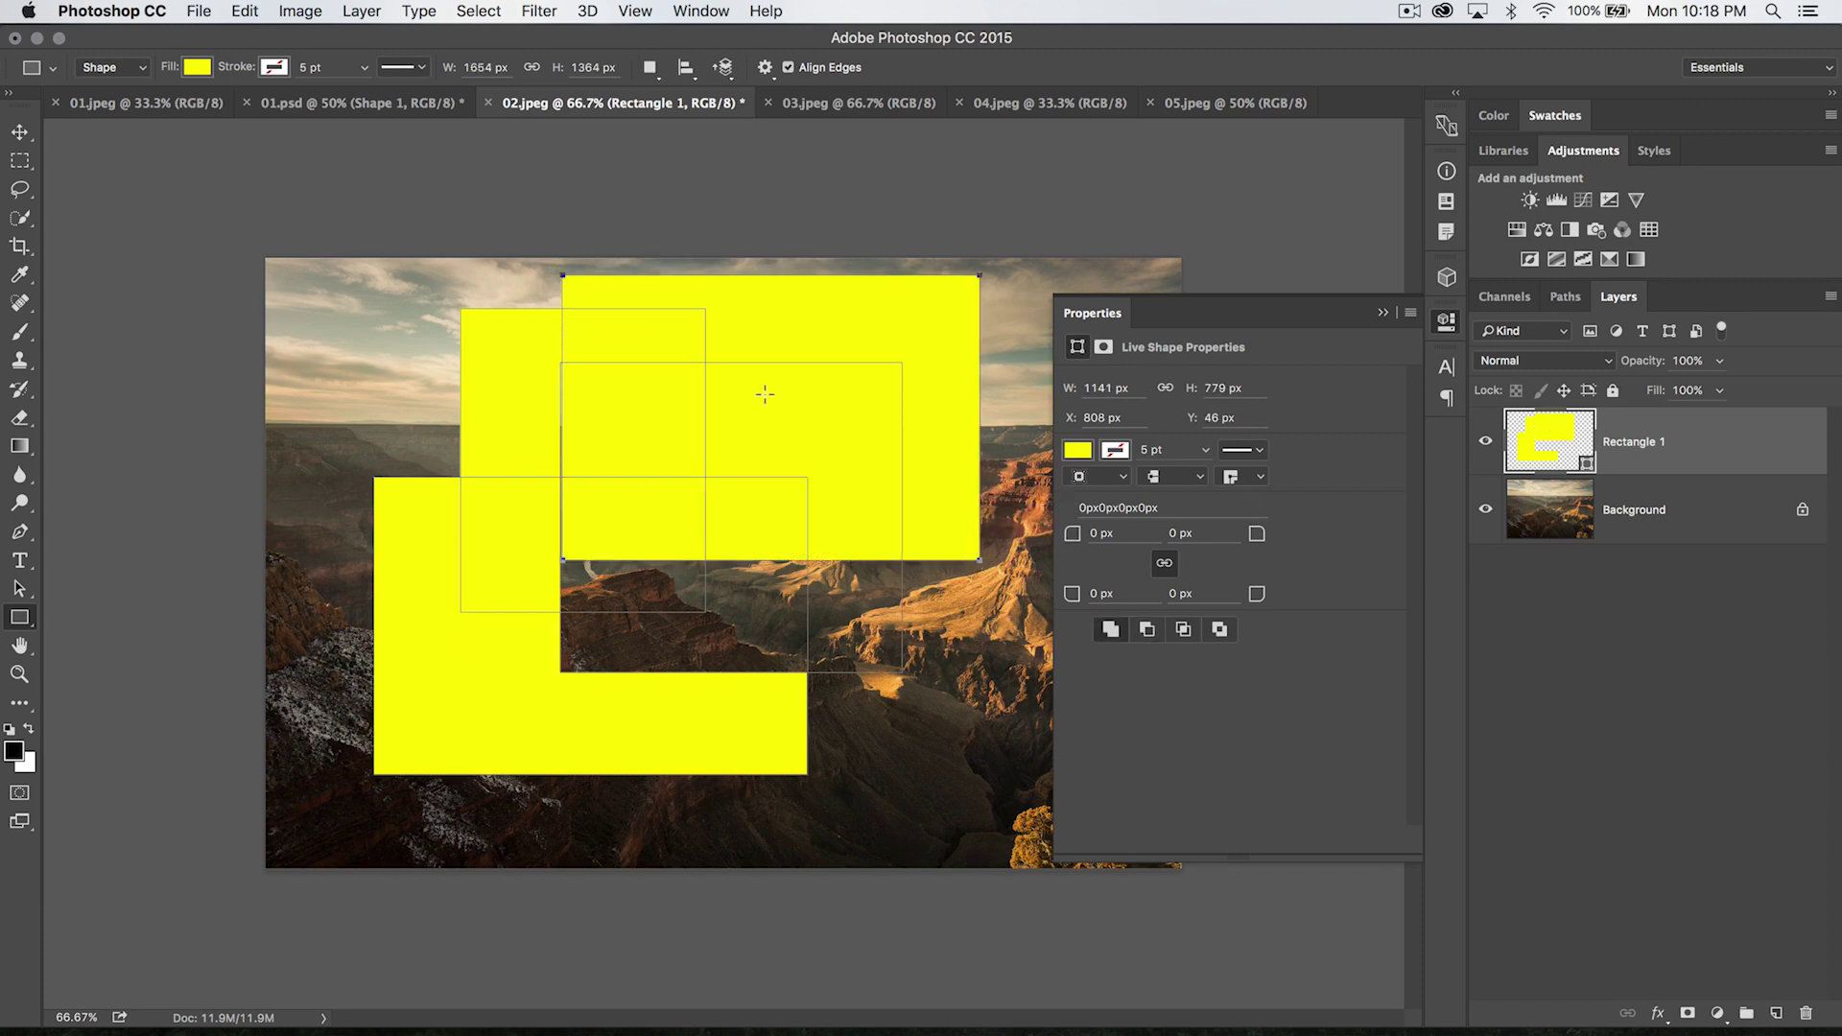
pyautogui.moveTo(965, 761); pyautogui.dragTo(1018, 188)
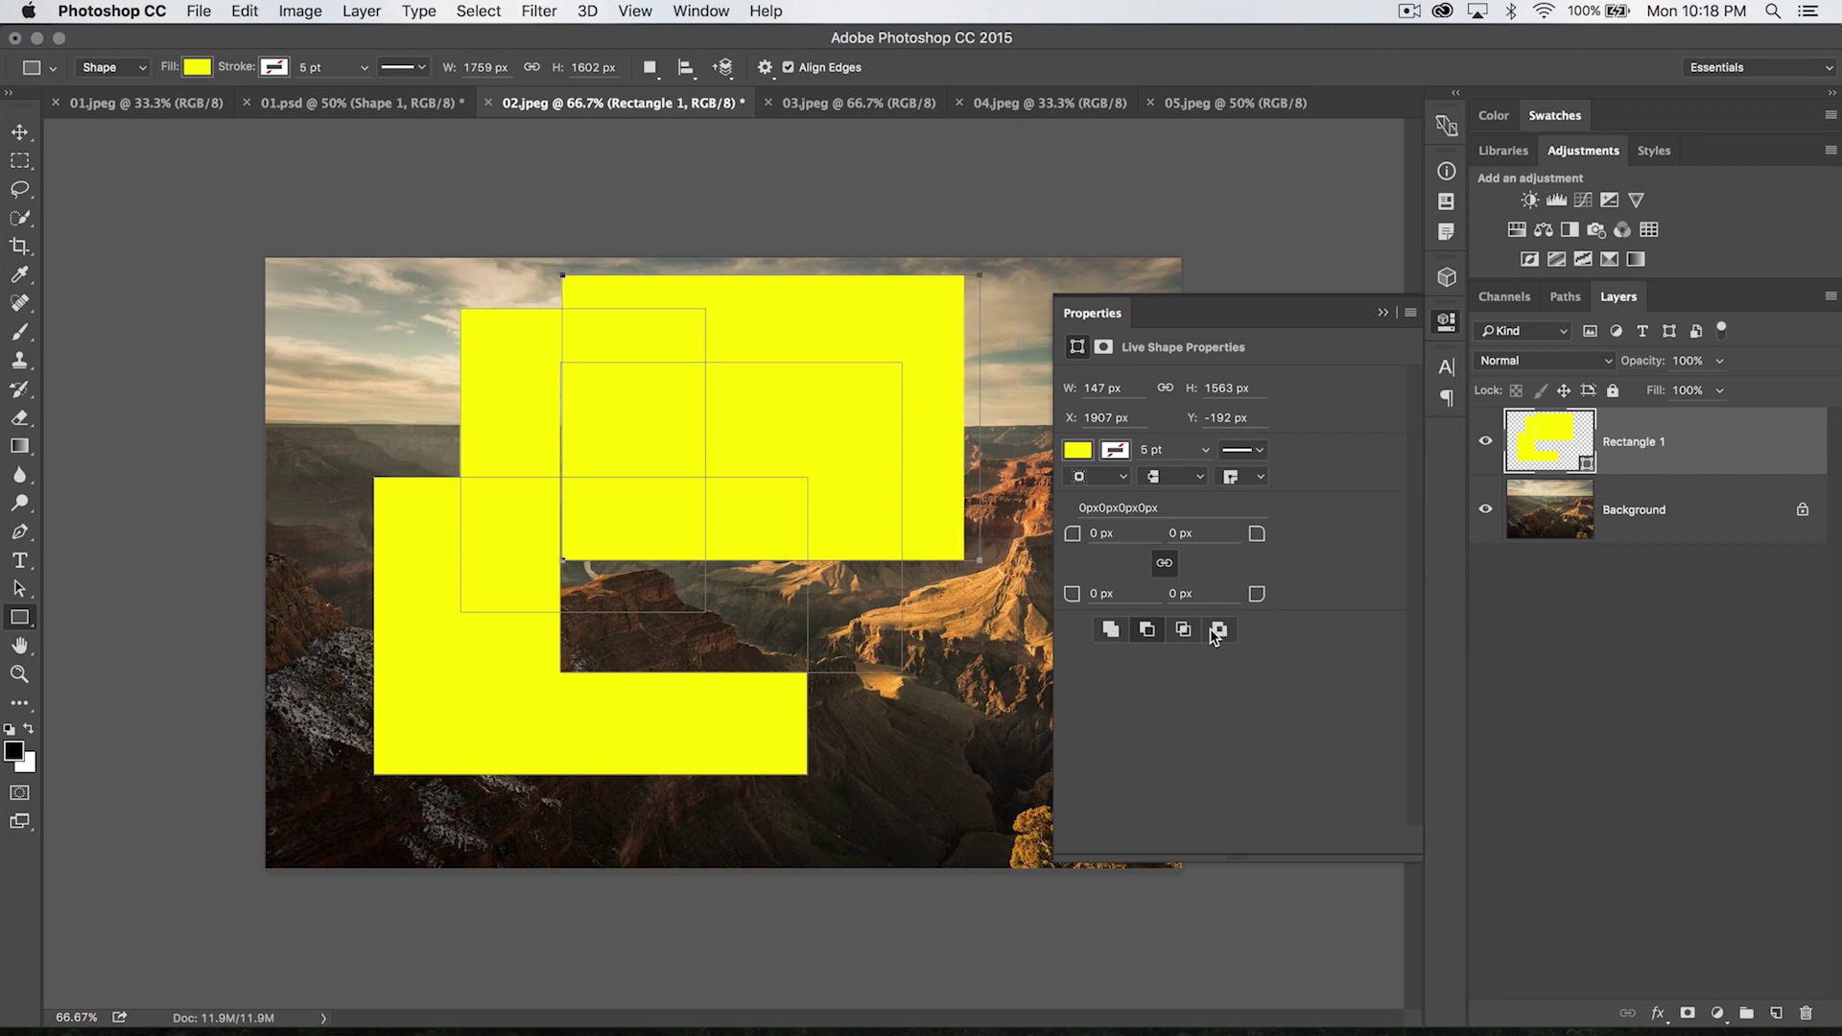
pyautogui.press('super+alt+z')
pyautogui.press('super+alt+z')
pyautogui.press('super+alt+z')
pyautogui.press('super+alt+z')
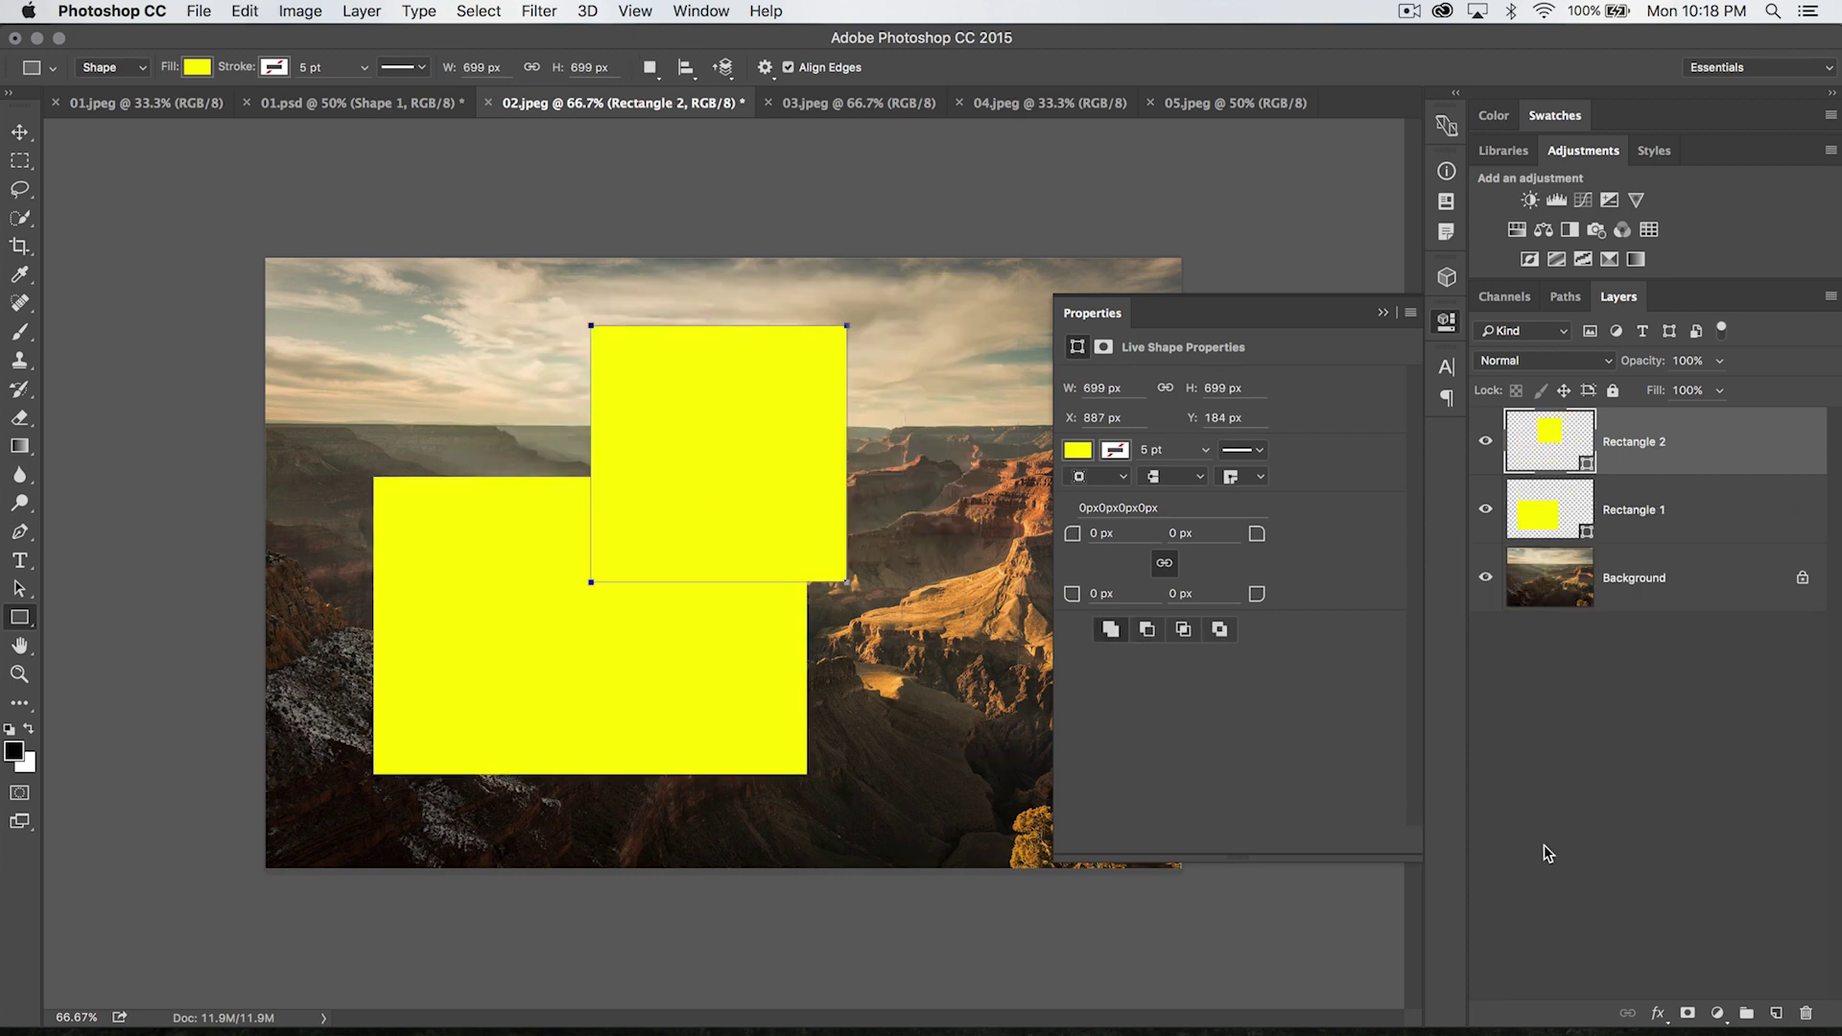
# Step: Delete Rectangle 2, draw and undo a test square, then draw and delete another square layer
pyautogui.press('Delete')
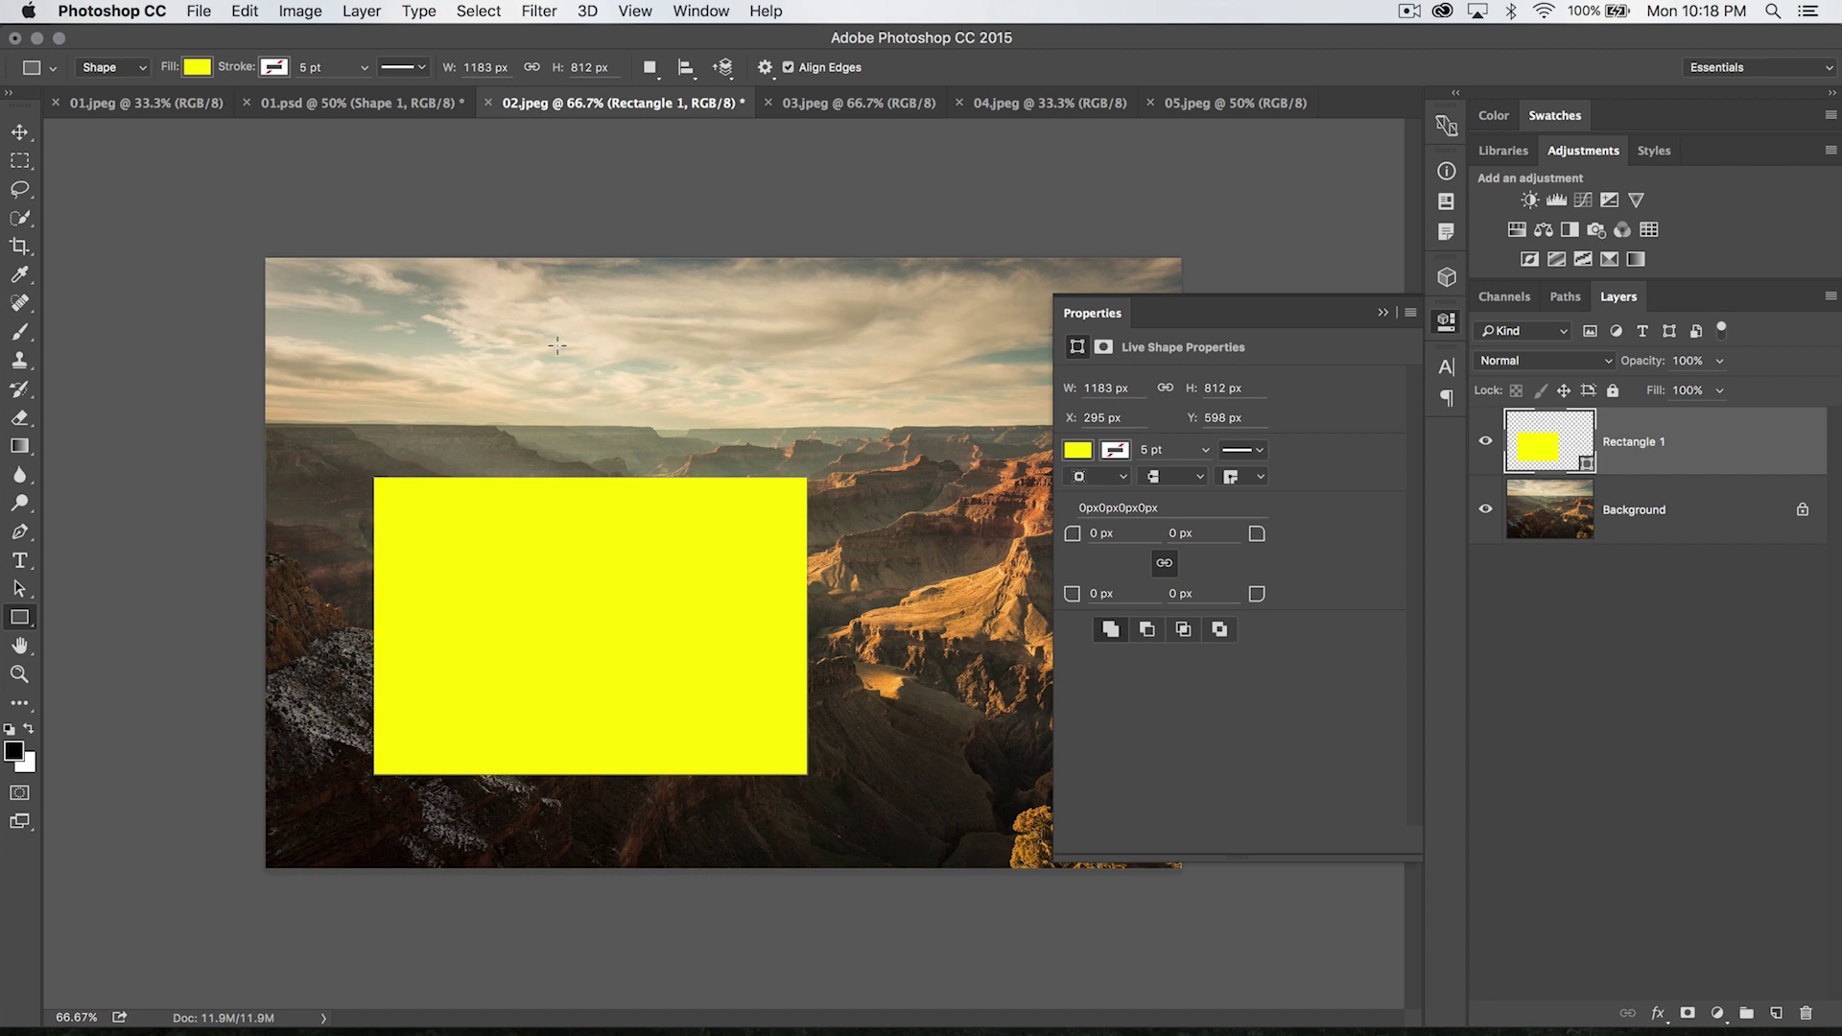
pyautogui.rightClick(482, 326)
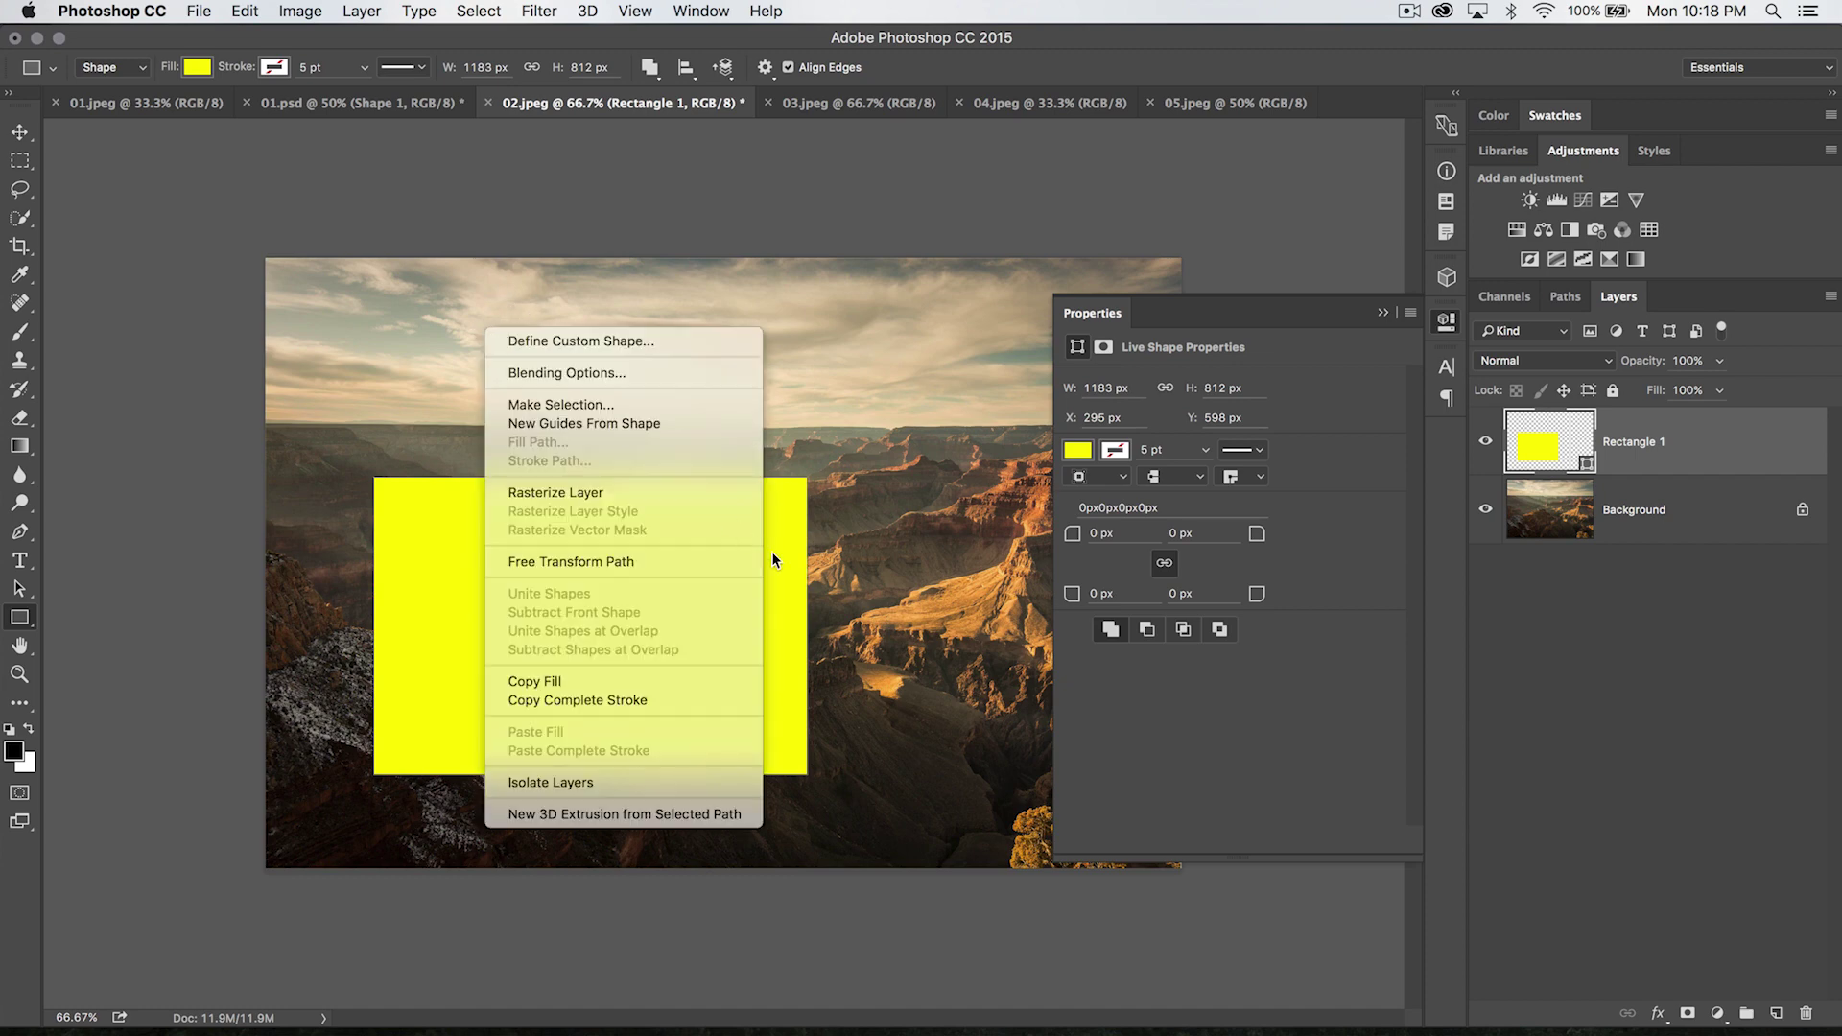
pyautogui.press('Escape')
pyautogui.moveTo(483, 333); pyautogui.dragTo(764, 612)
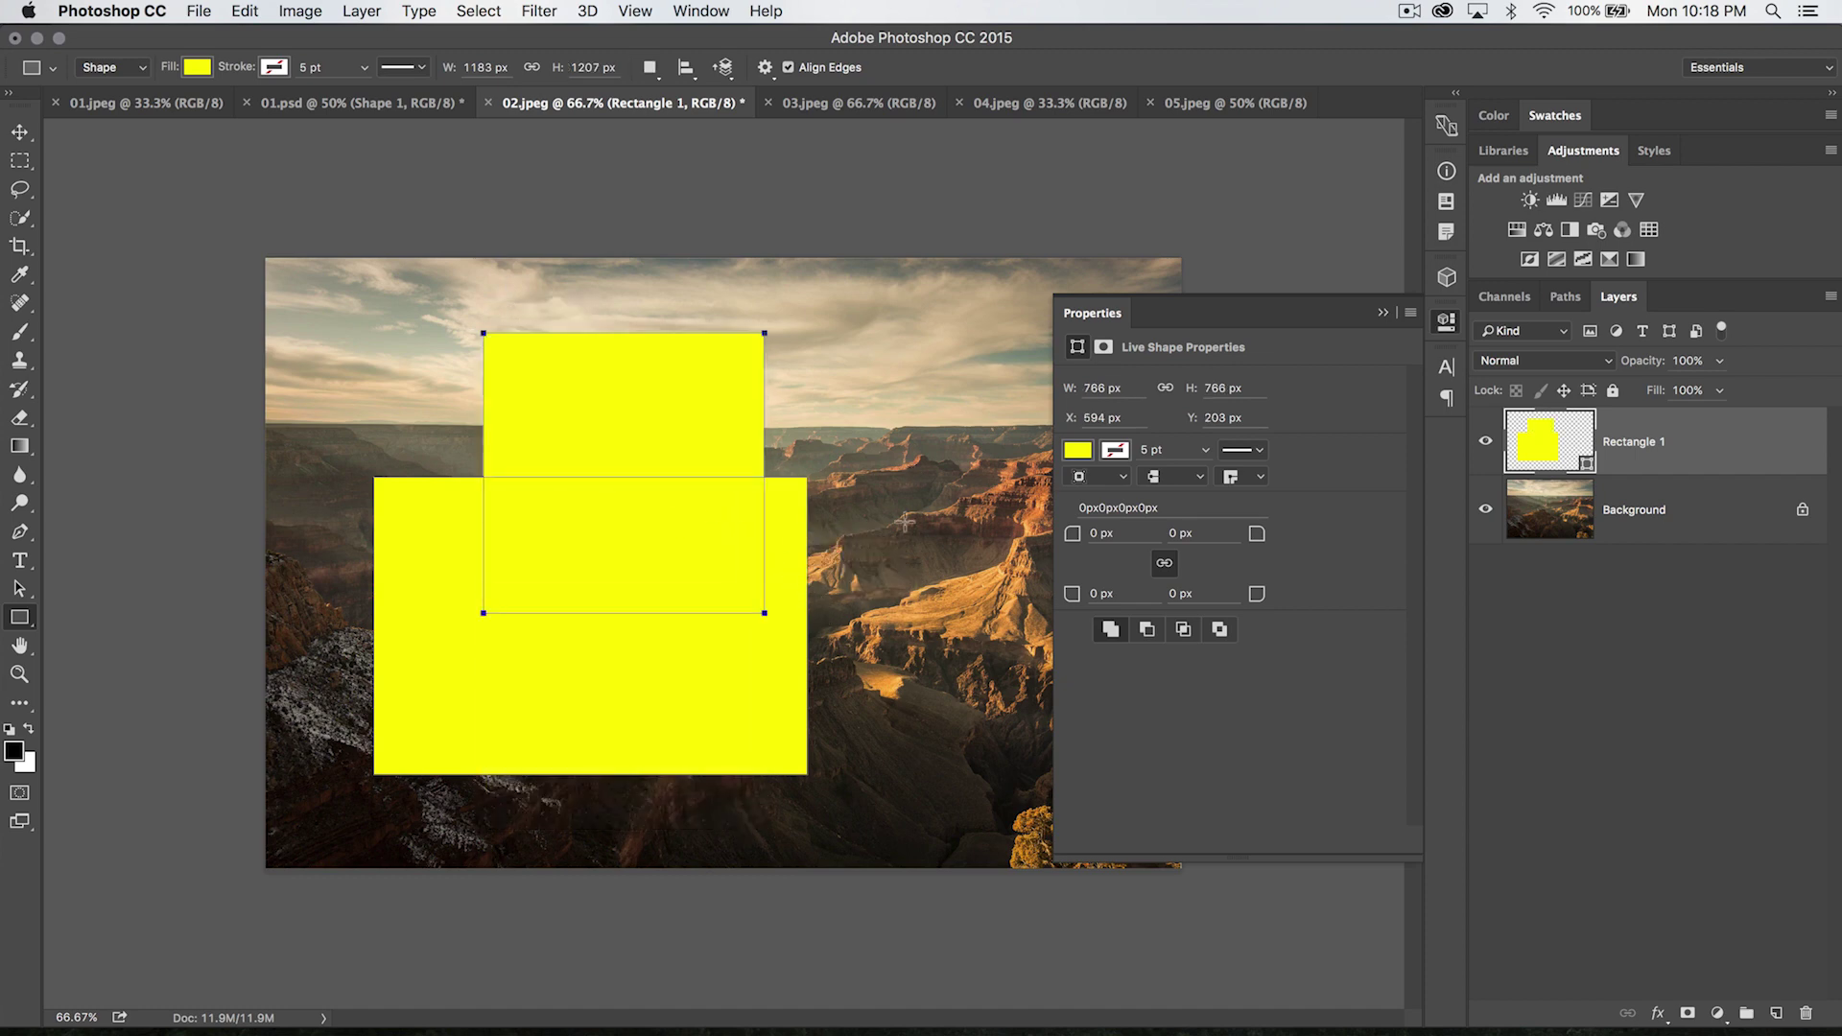
pyautogui.press('super+z')
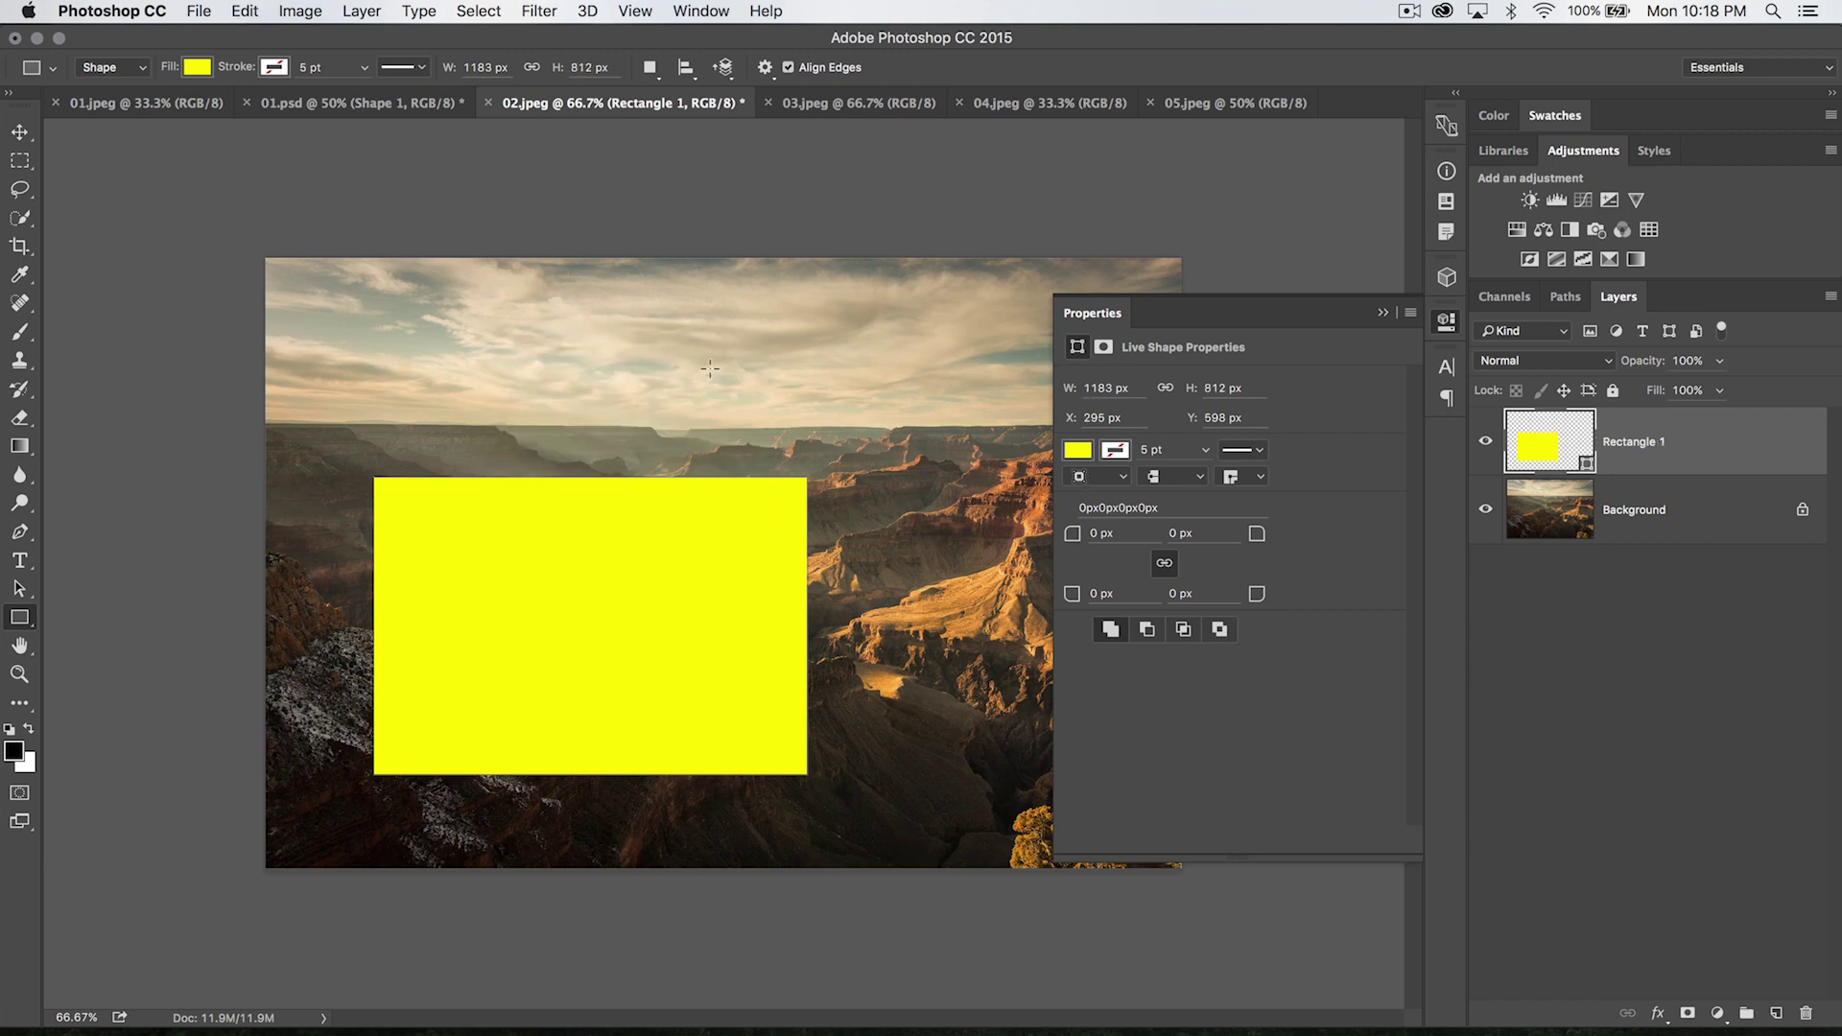
pyautogui.moveTo(522, 313); pyautogui.dragTo(710, 559)
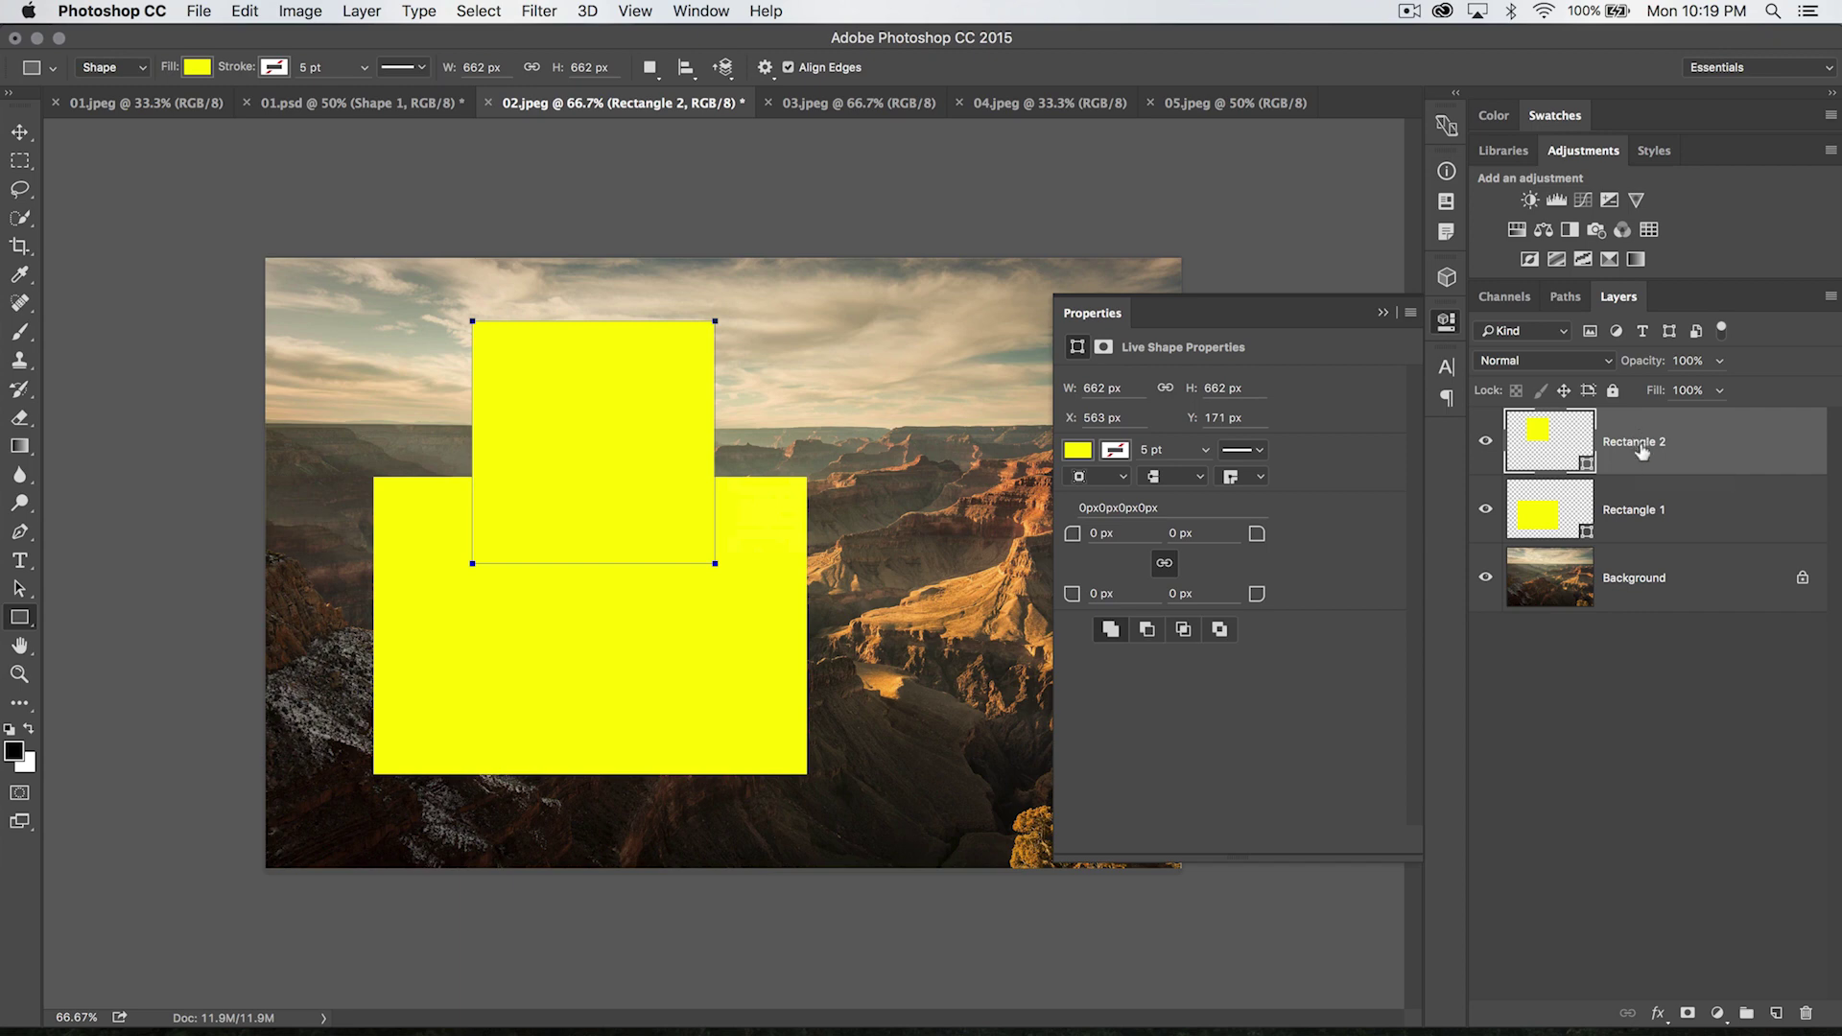
pyautogui.press('Delete')
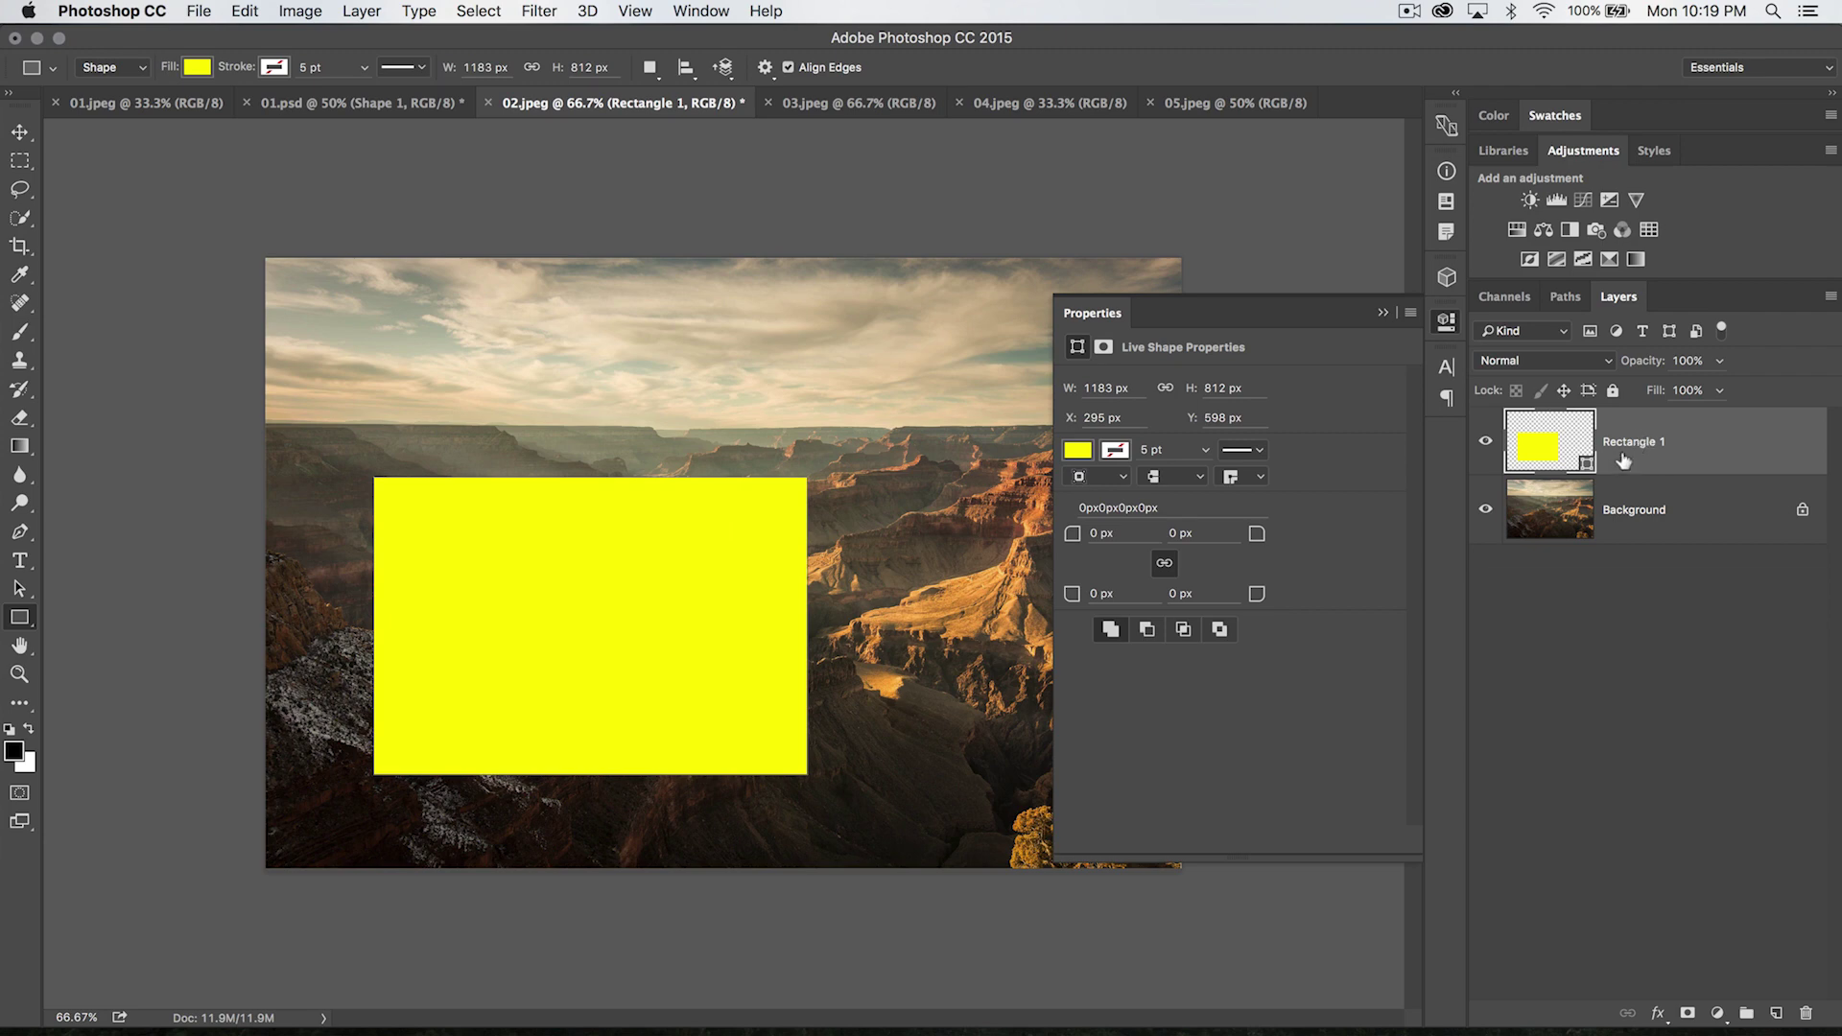
pyautogui.click(765, 69)
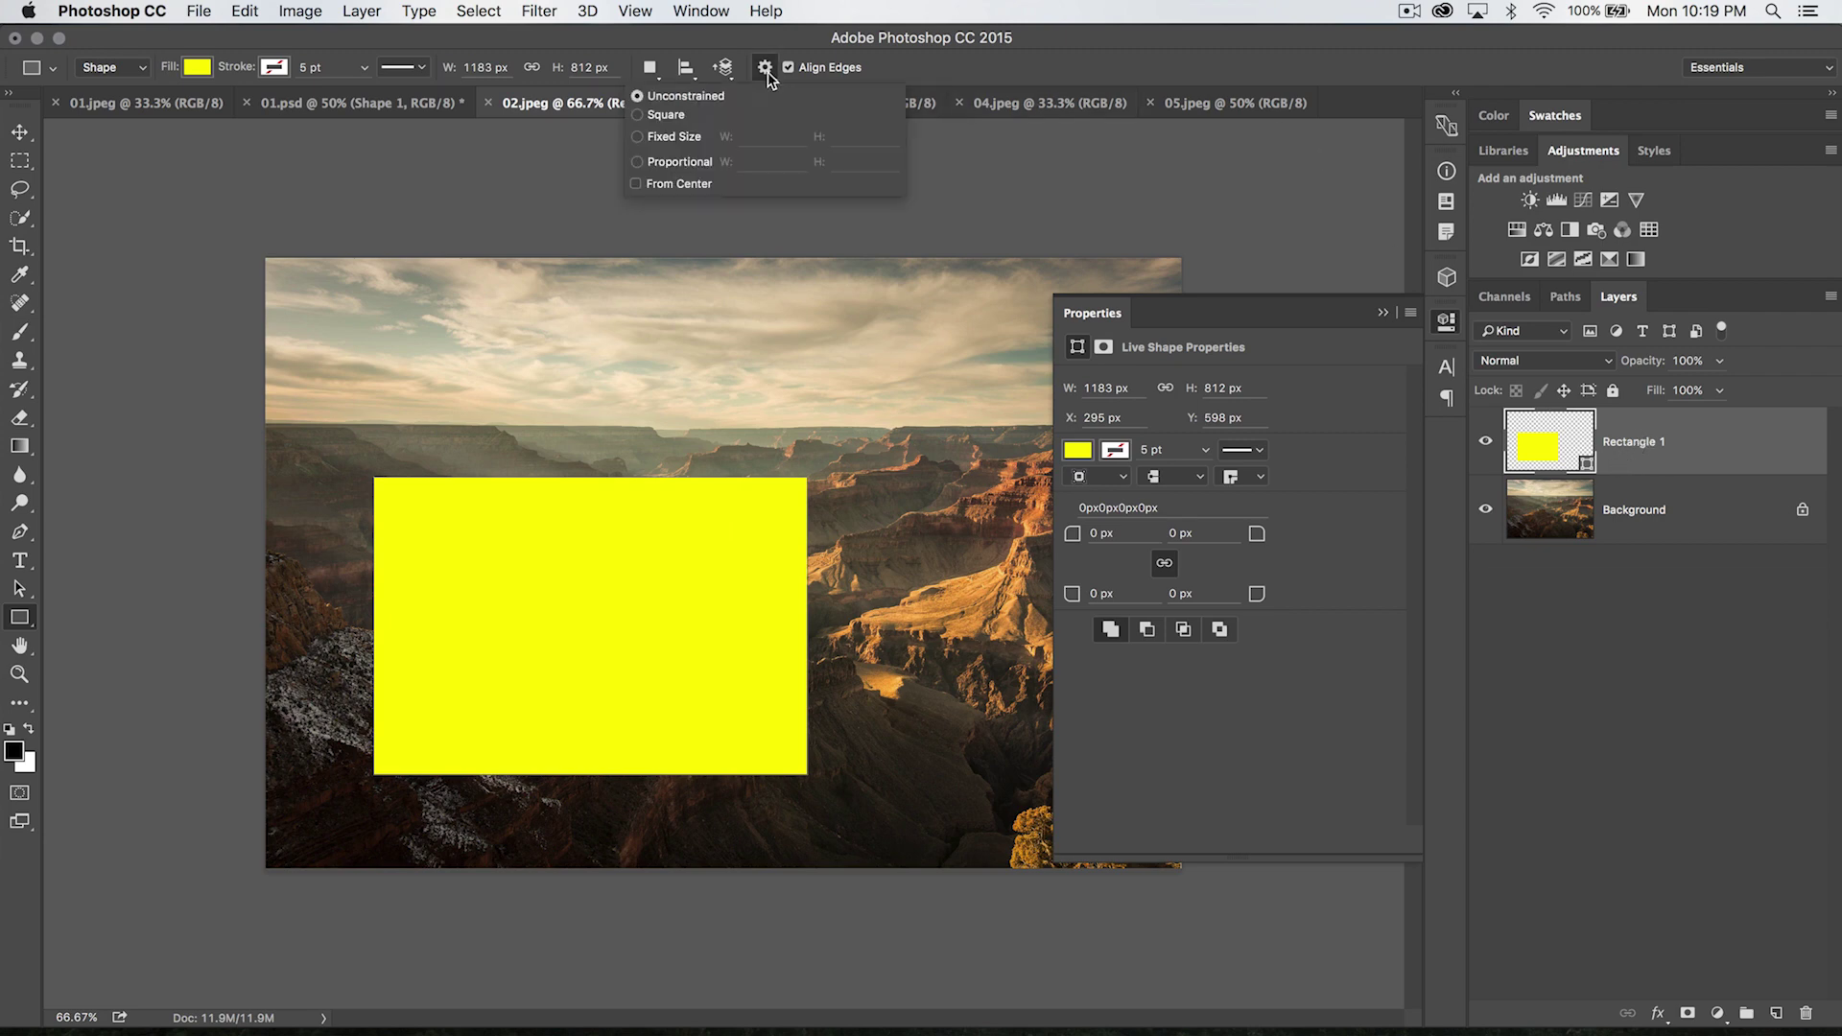
pyautogui.click(662, 115)
pyautogui.moveTo(478, 299); pyautogui.dragTo(722, 632)
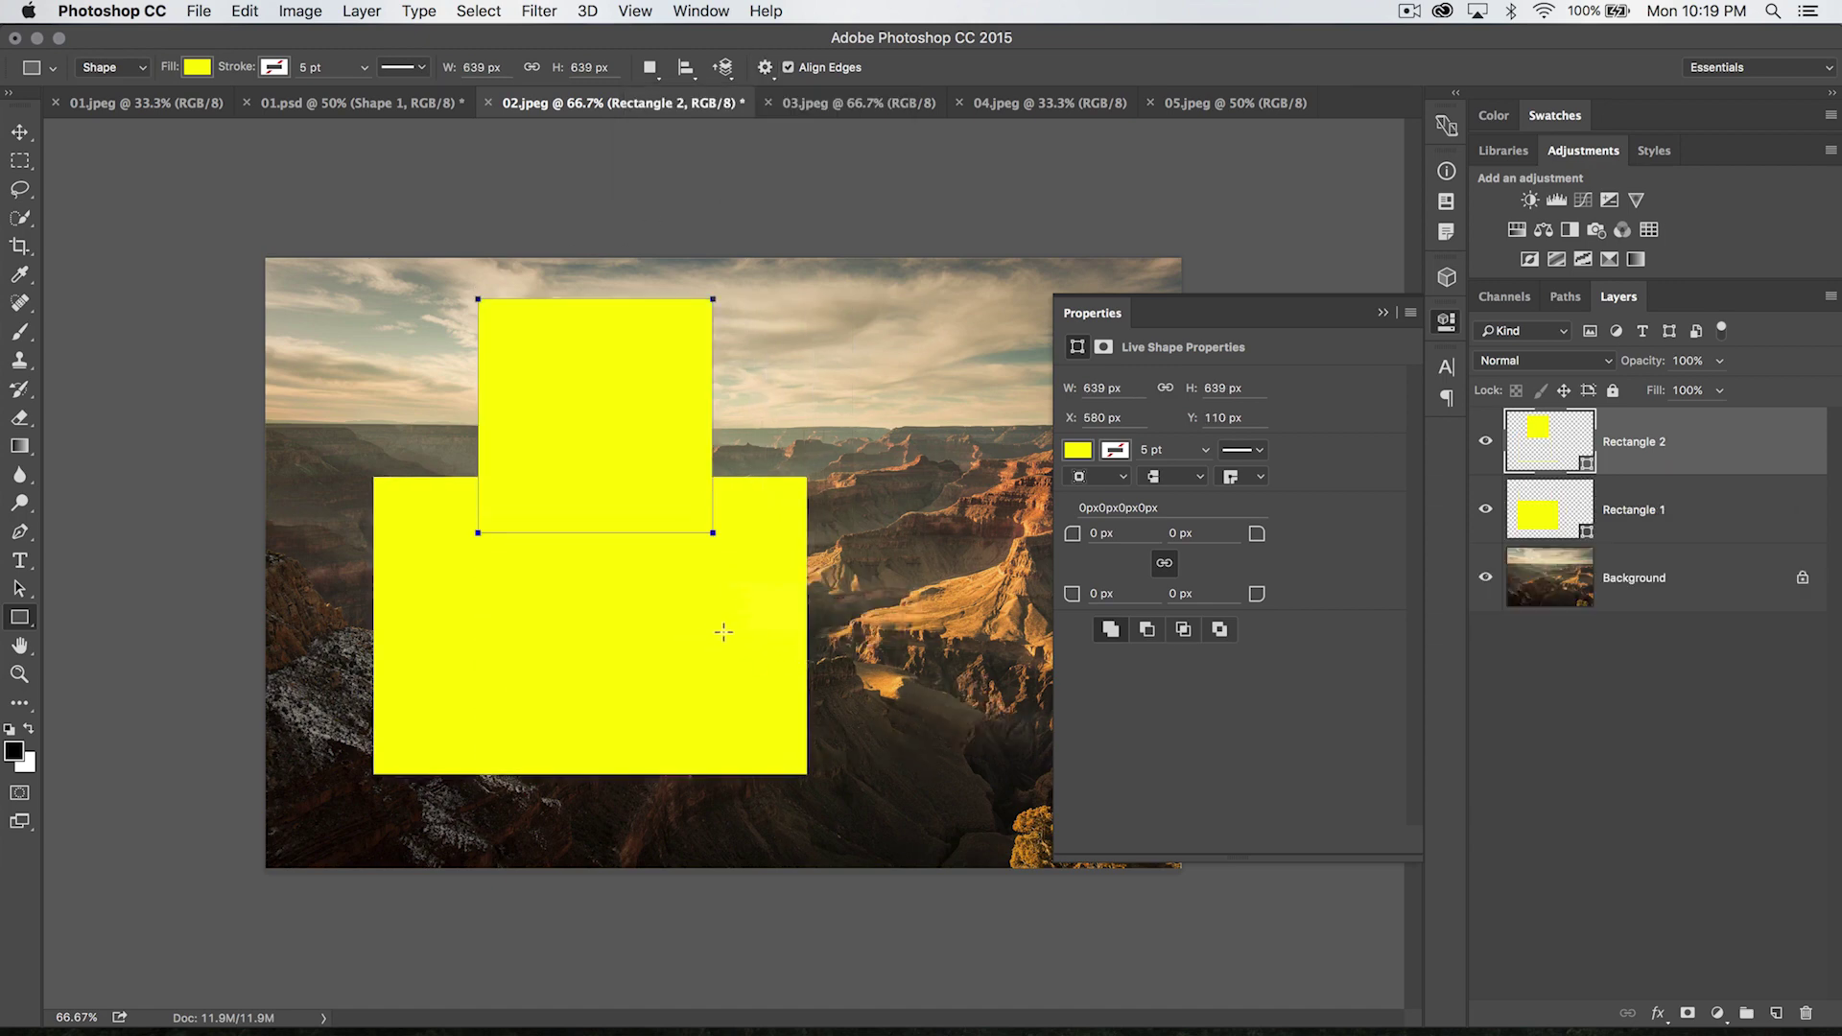
pyautogui.press('super+z')
pyautogui.click(765, 67)
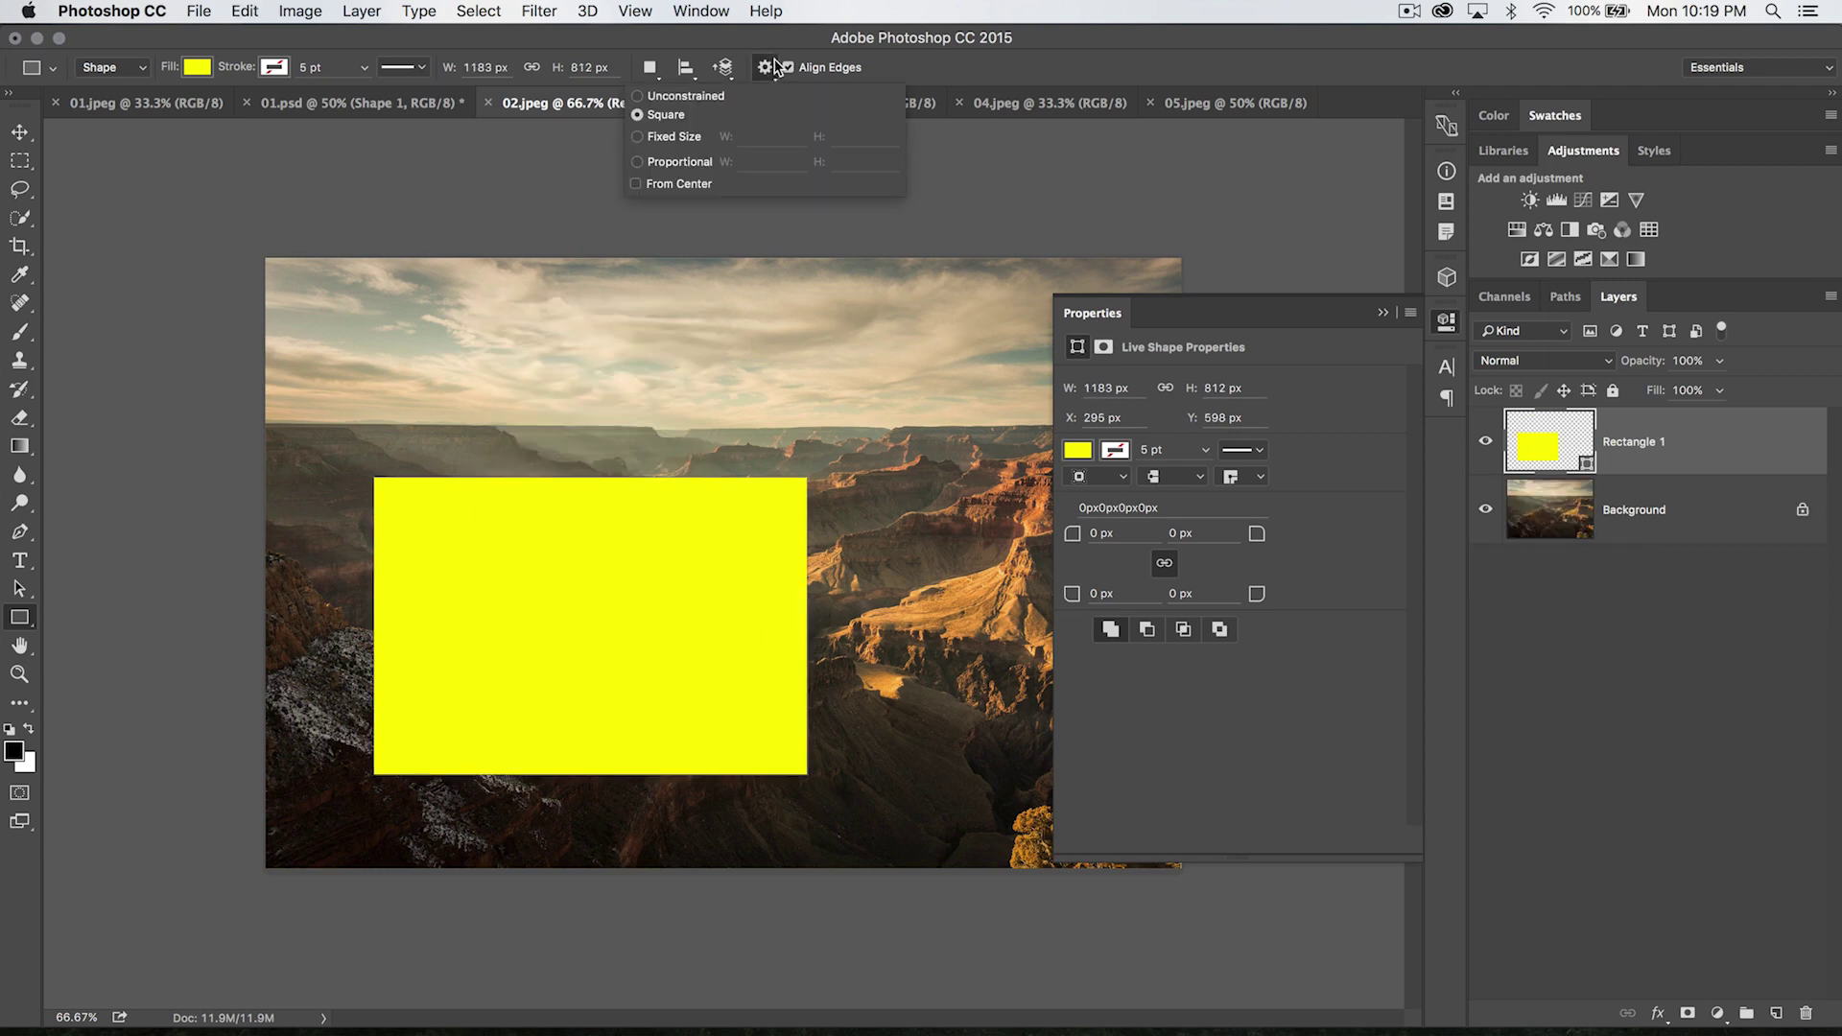
pyautogui.click(659, 141)
pyautogui.click(664, 164)
pyautogui.write('2')
pyautogui.moveTo(536, 341); pyautogui.dragTo(997, 573)
pyautogui.press('super+z')
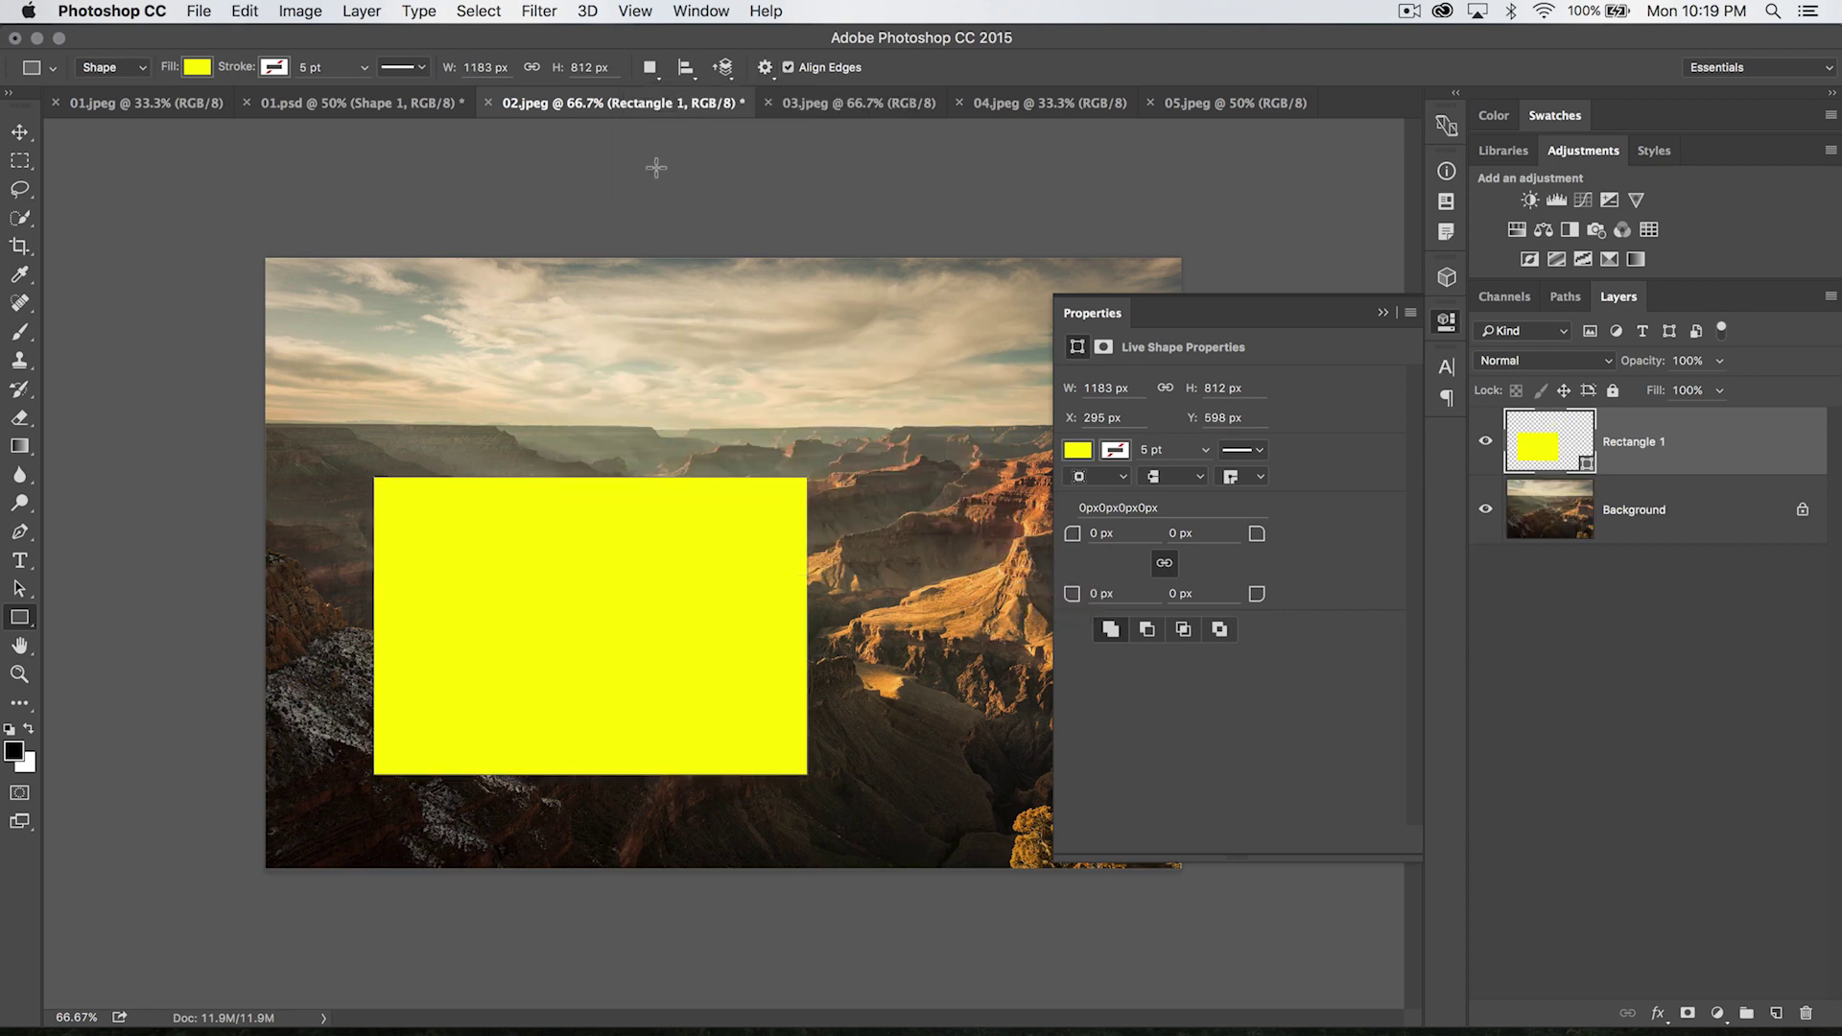
pyautogui.click(765, 67)
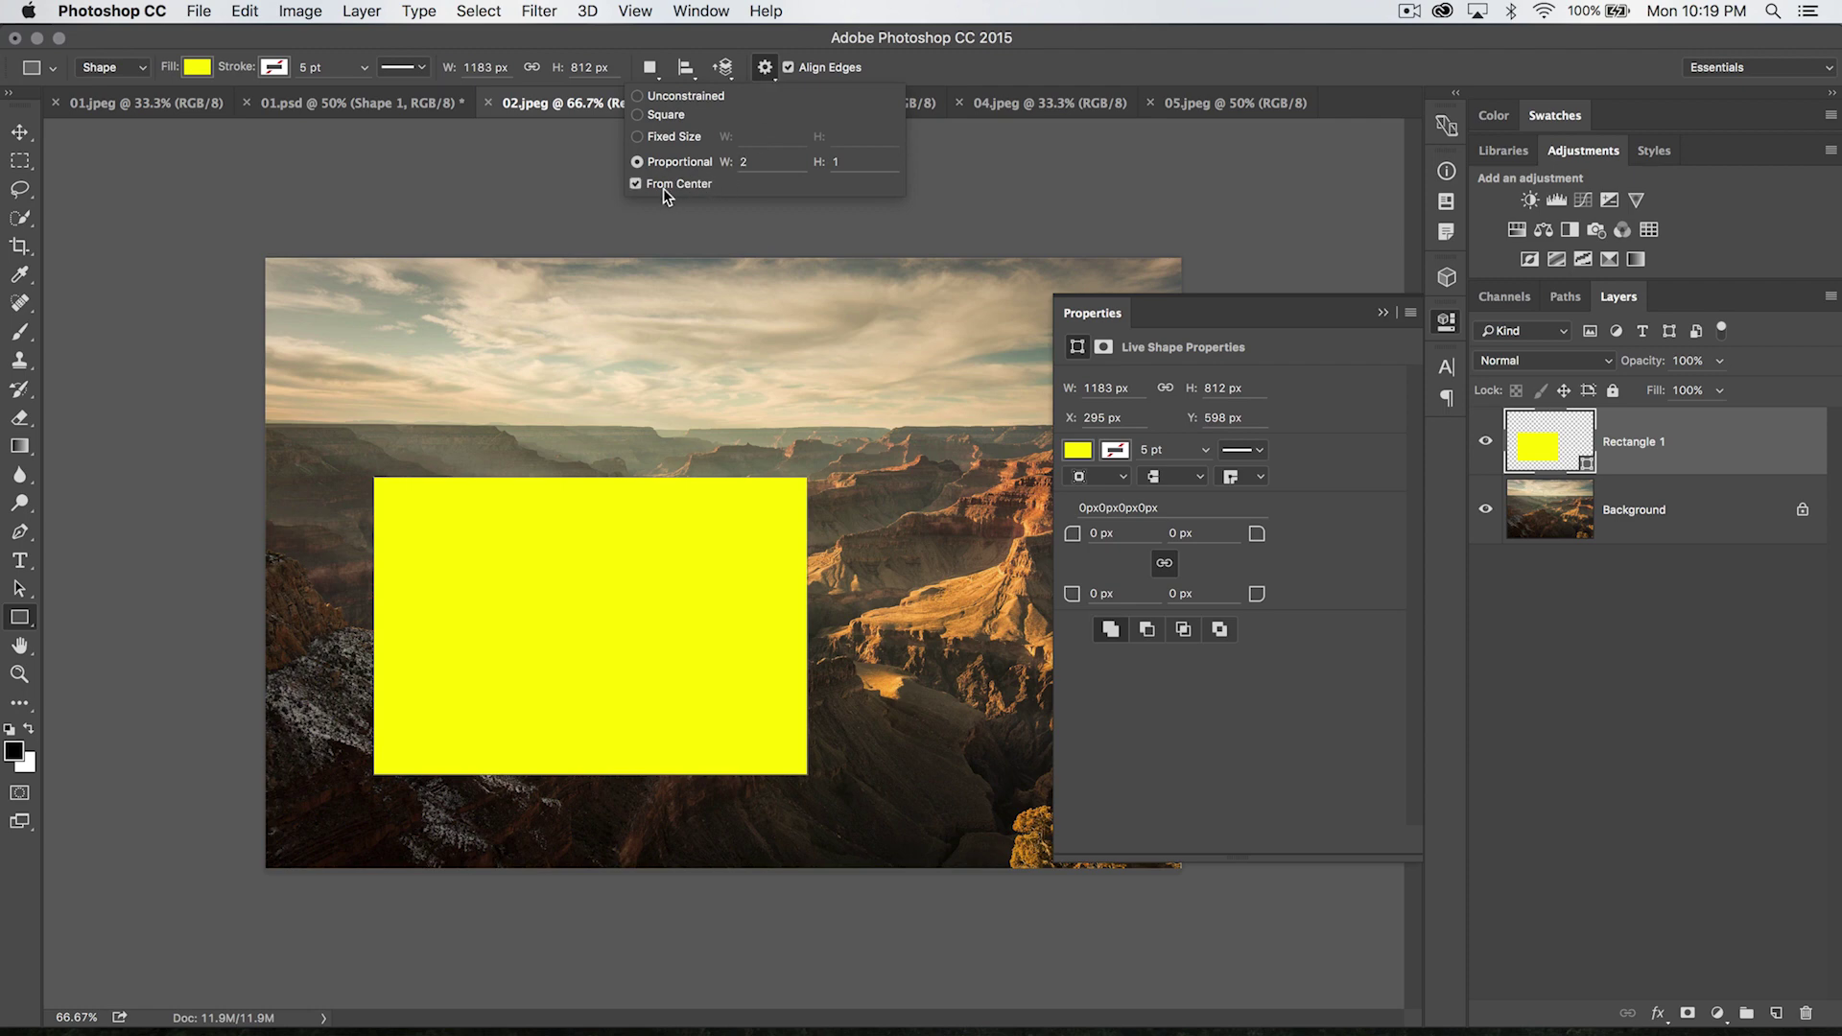
pyautogui.moveTo(566, 396); pyautogui.dragTo(666, 445)
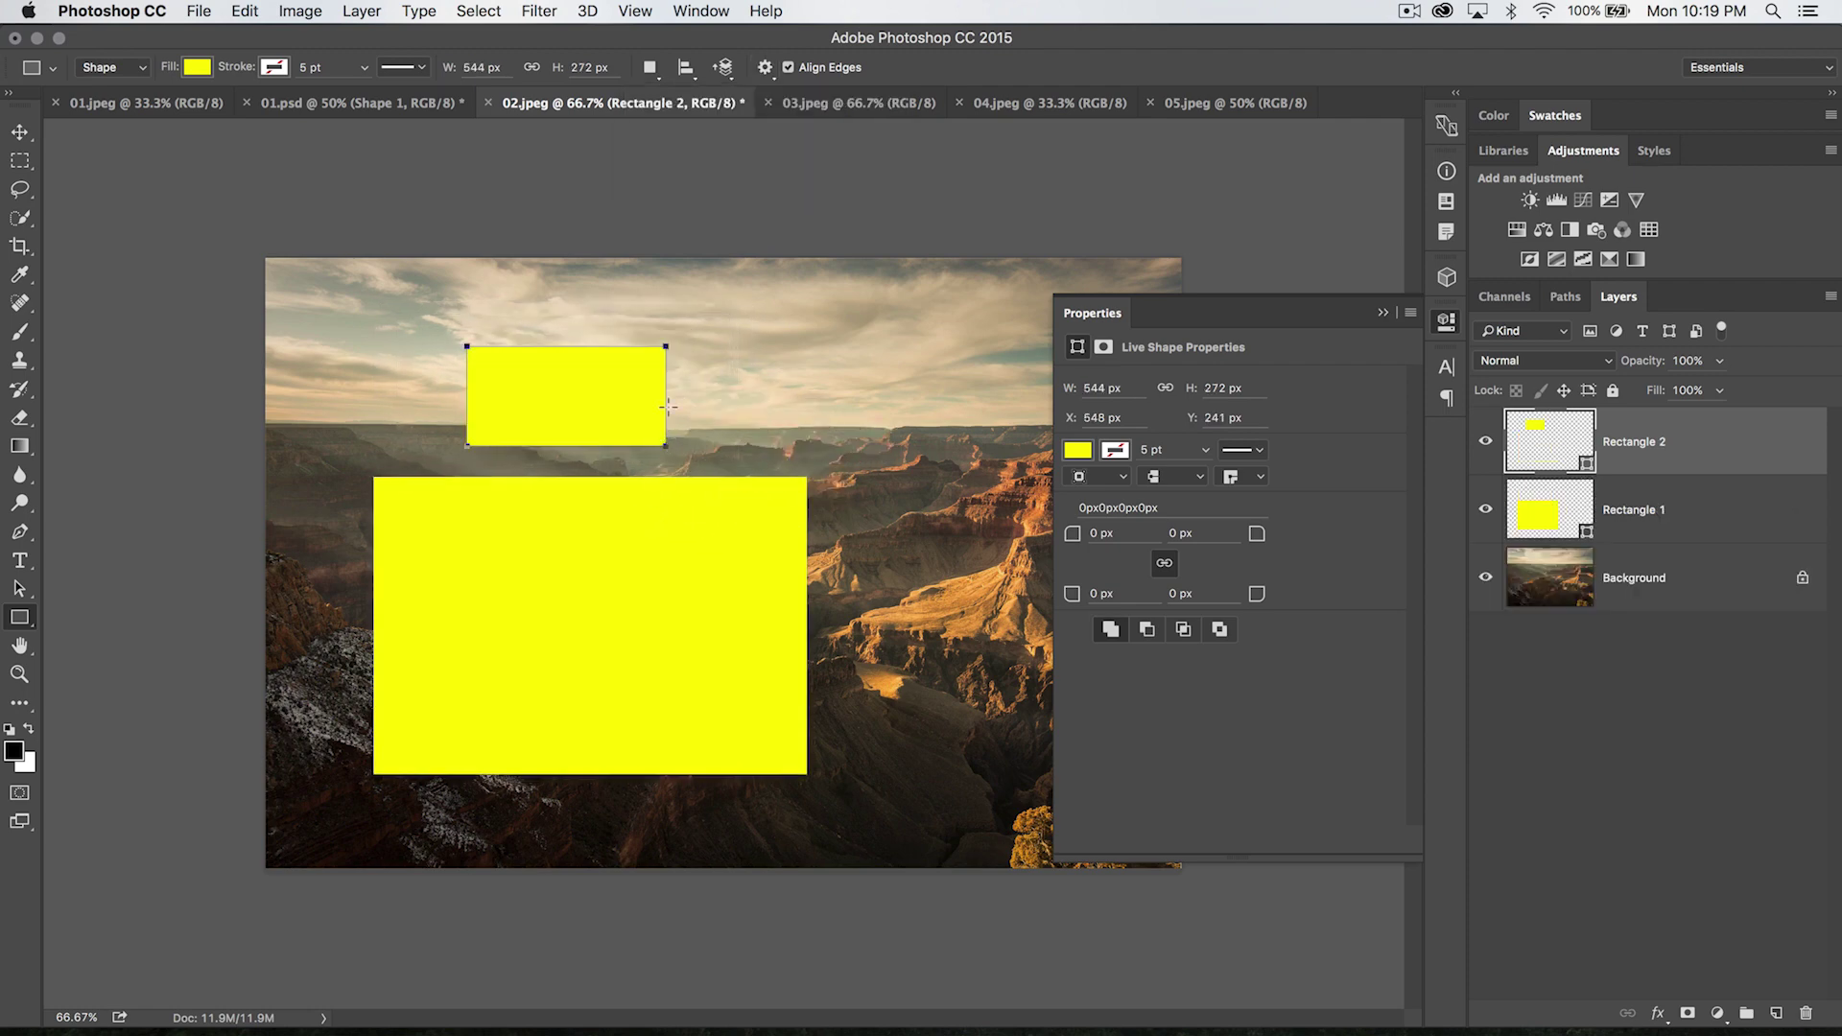
pyautogui.press('super+z')
pyautogui.click(765, 67)
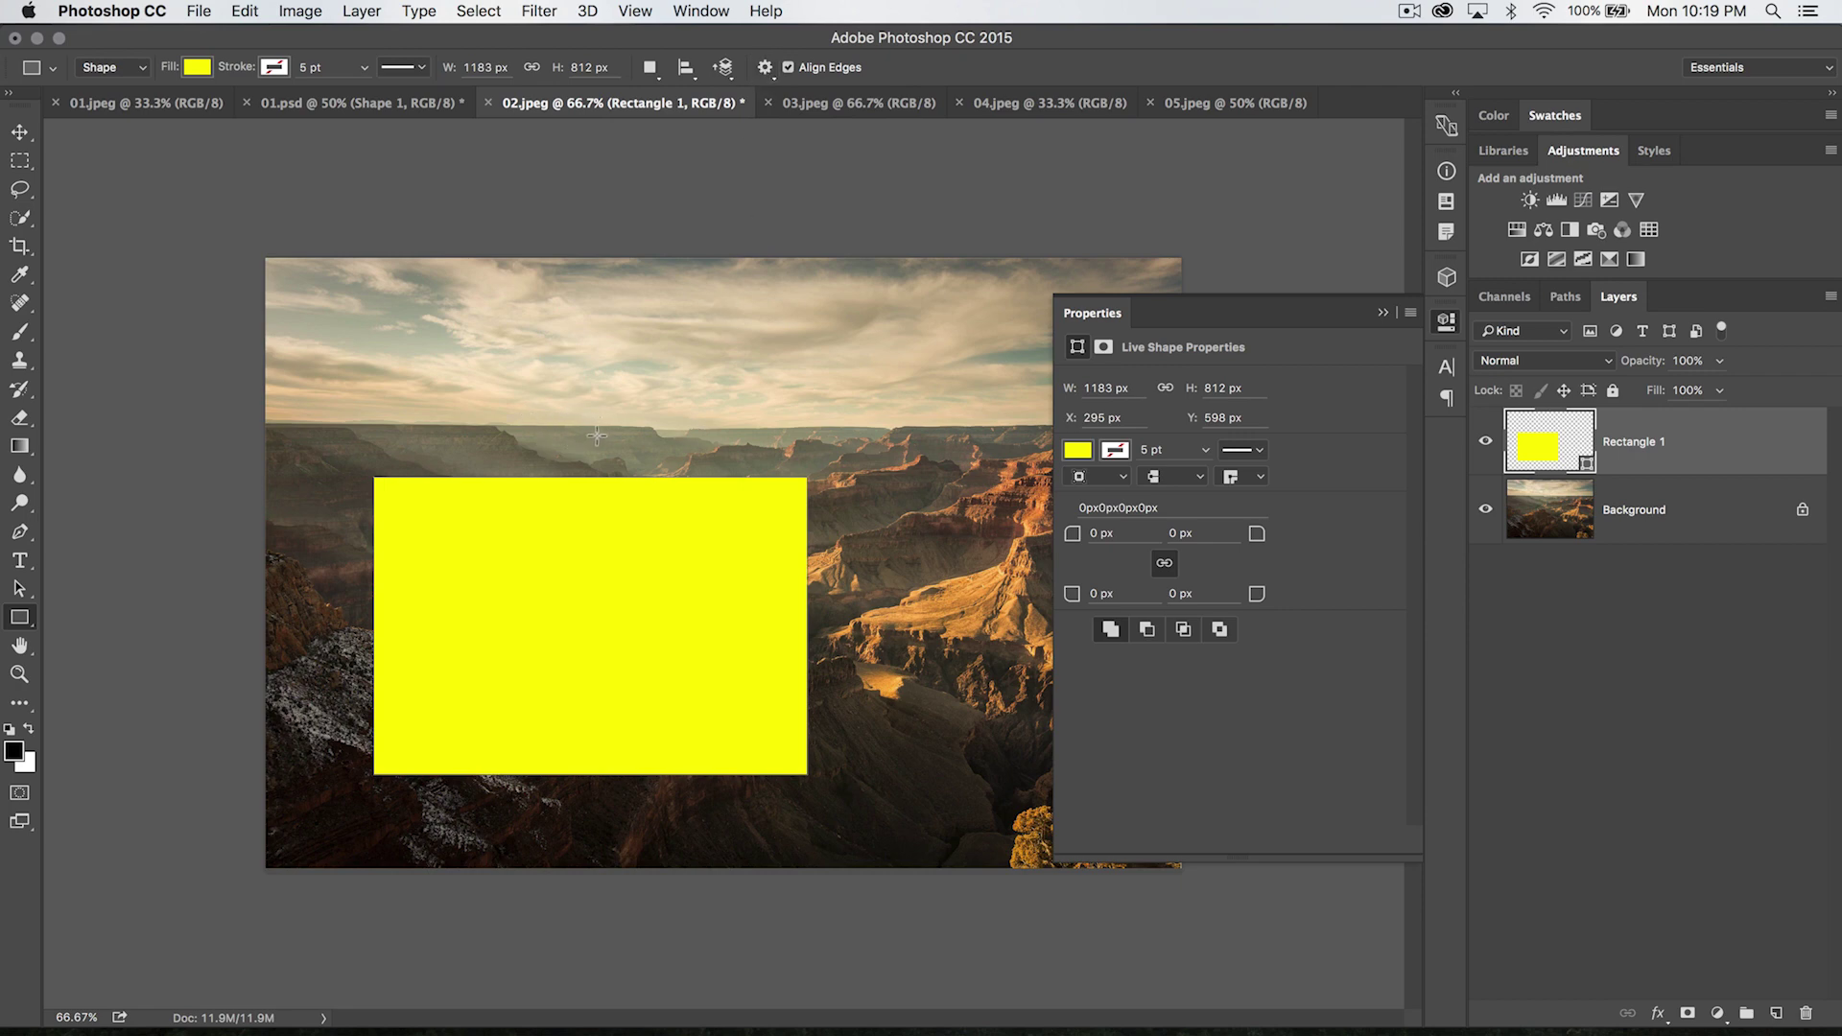
pyautogui.click(1024, 494)
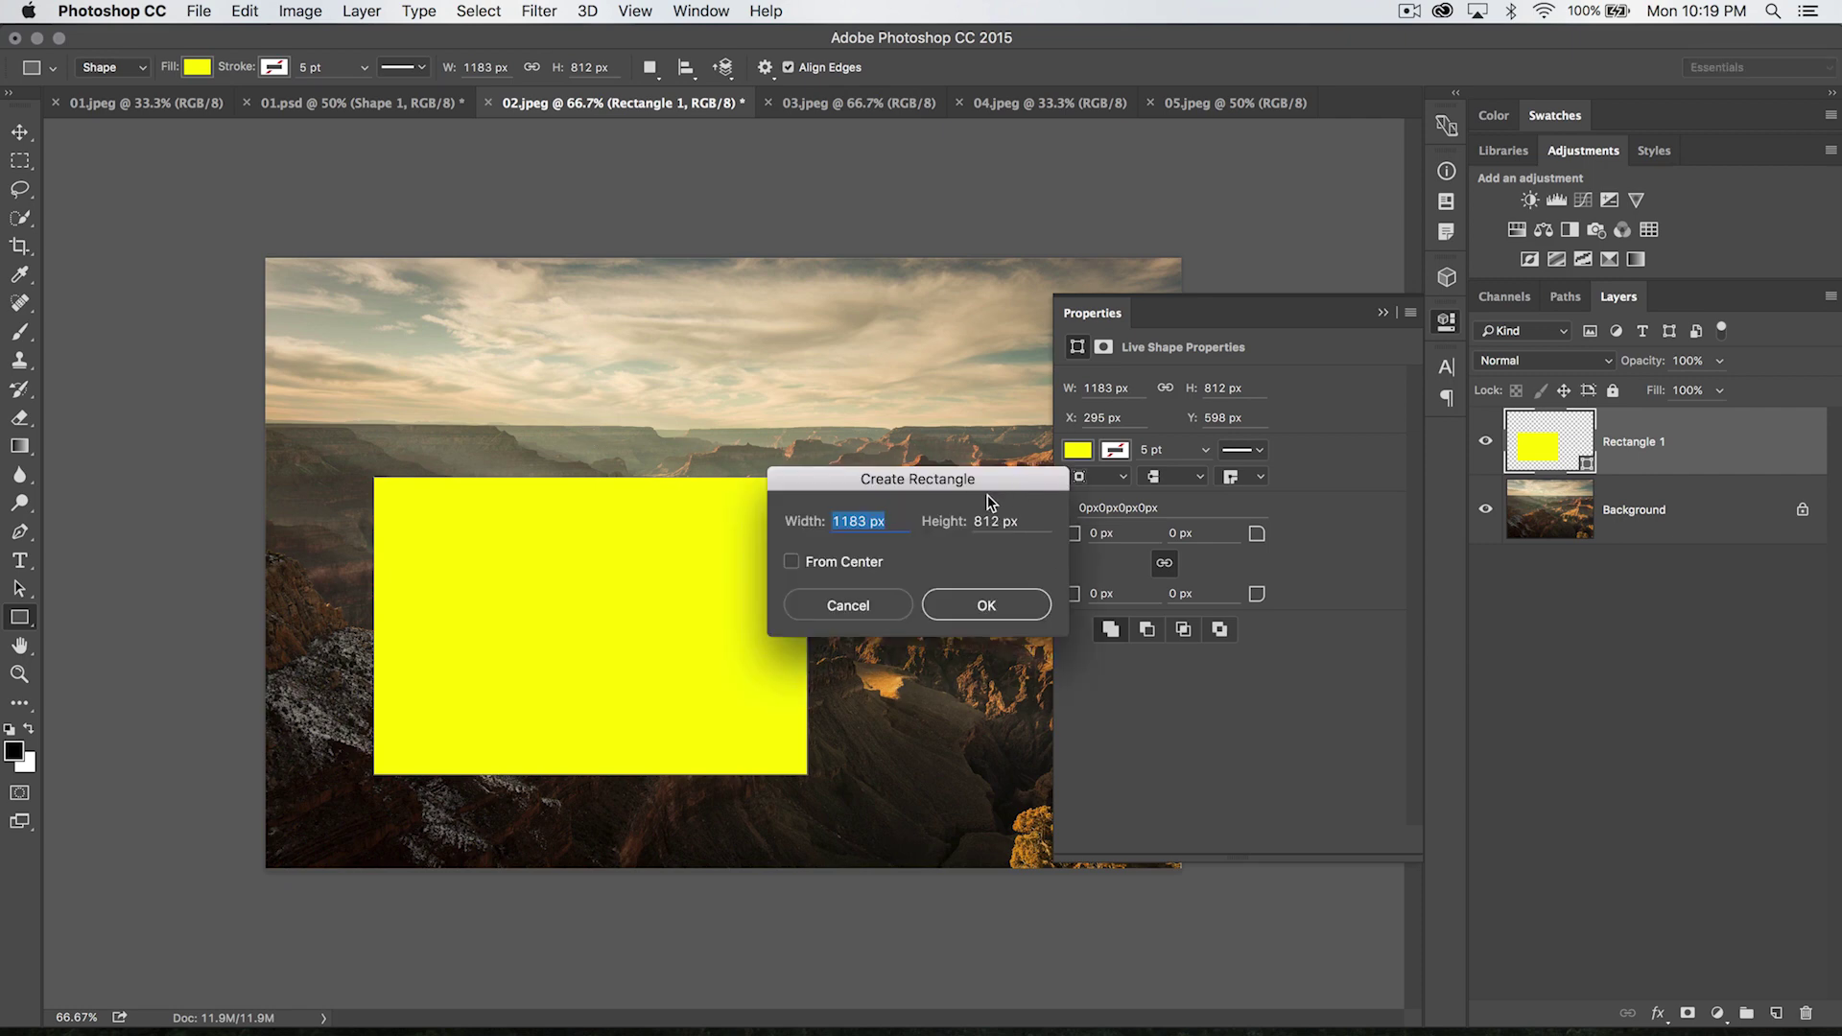
pyautogui.moveTo(905, 477); pyautogui.dragTo(716, 484)
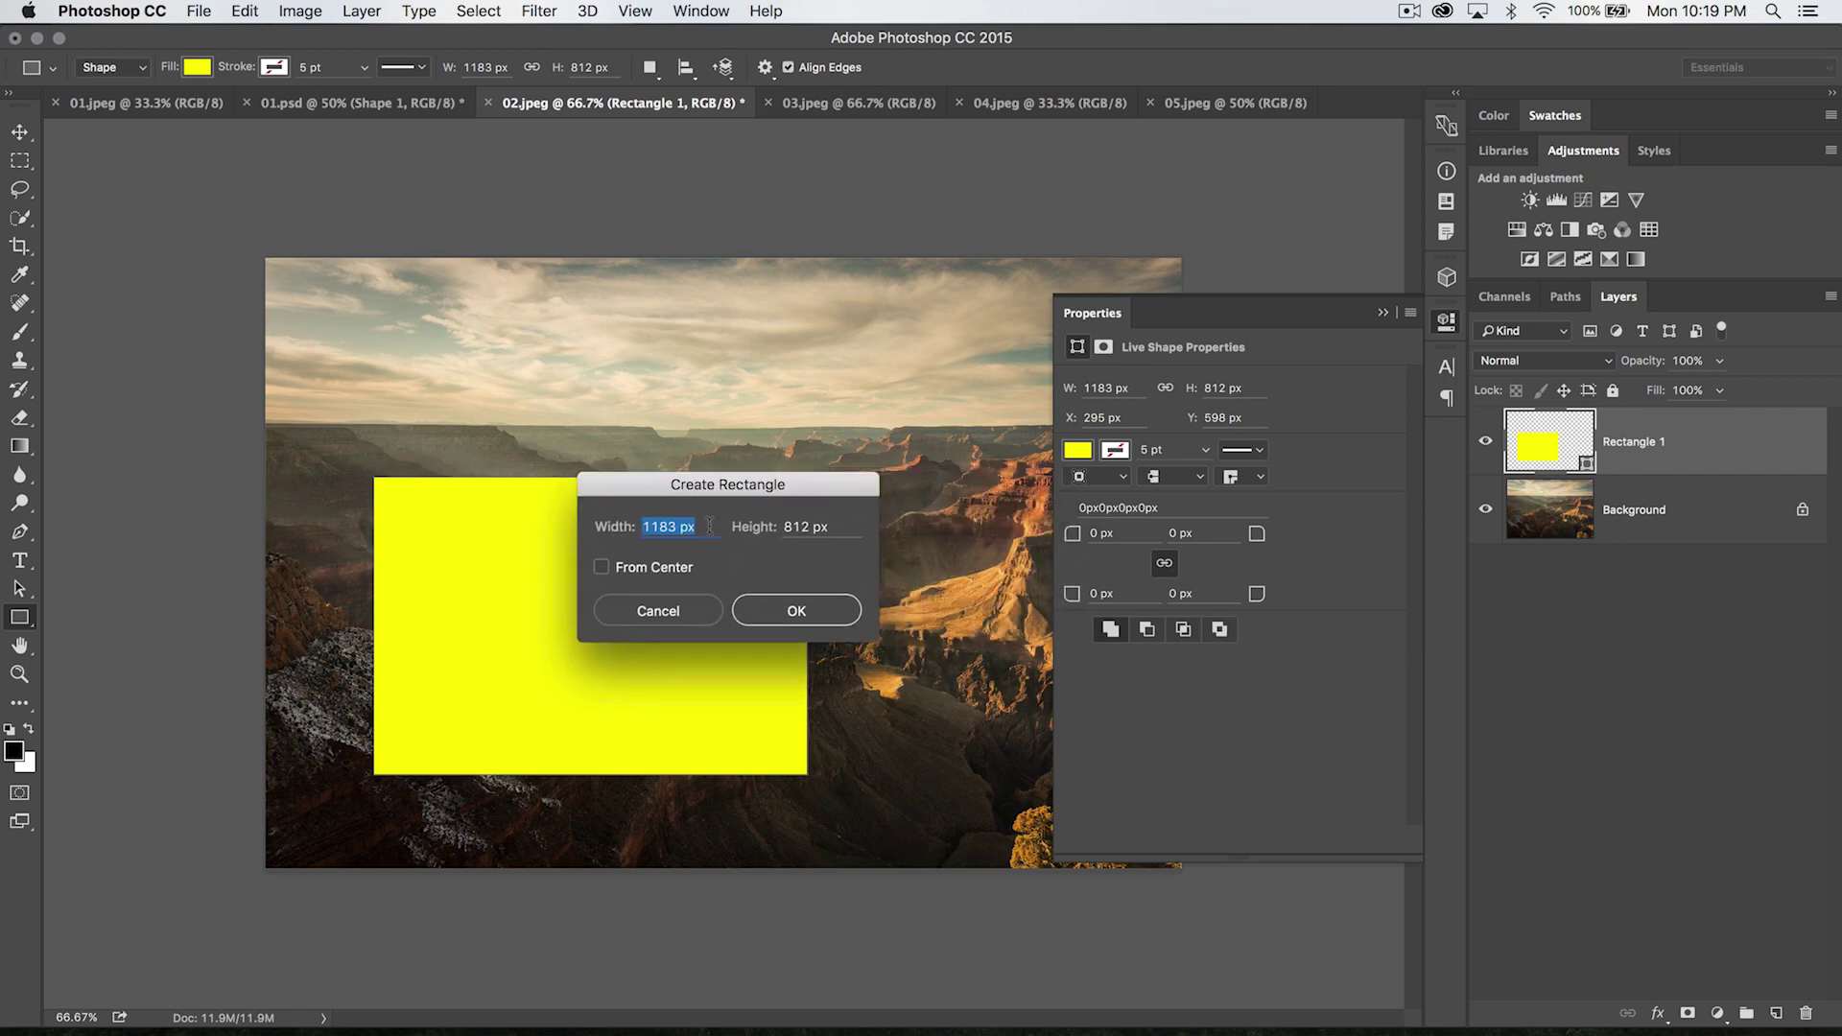
pyautogui.write('200')
pyautogui.press('Tab')
pyautogui.write('175')
pyautogui.click(817, 604)
pyautogui.press('v')
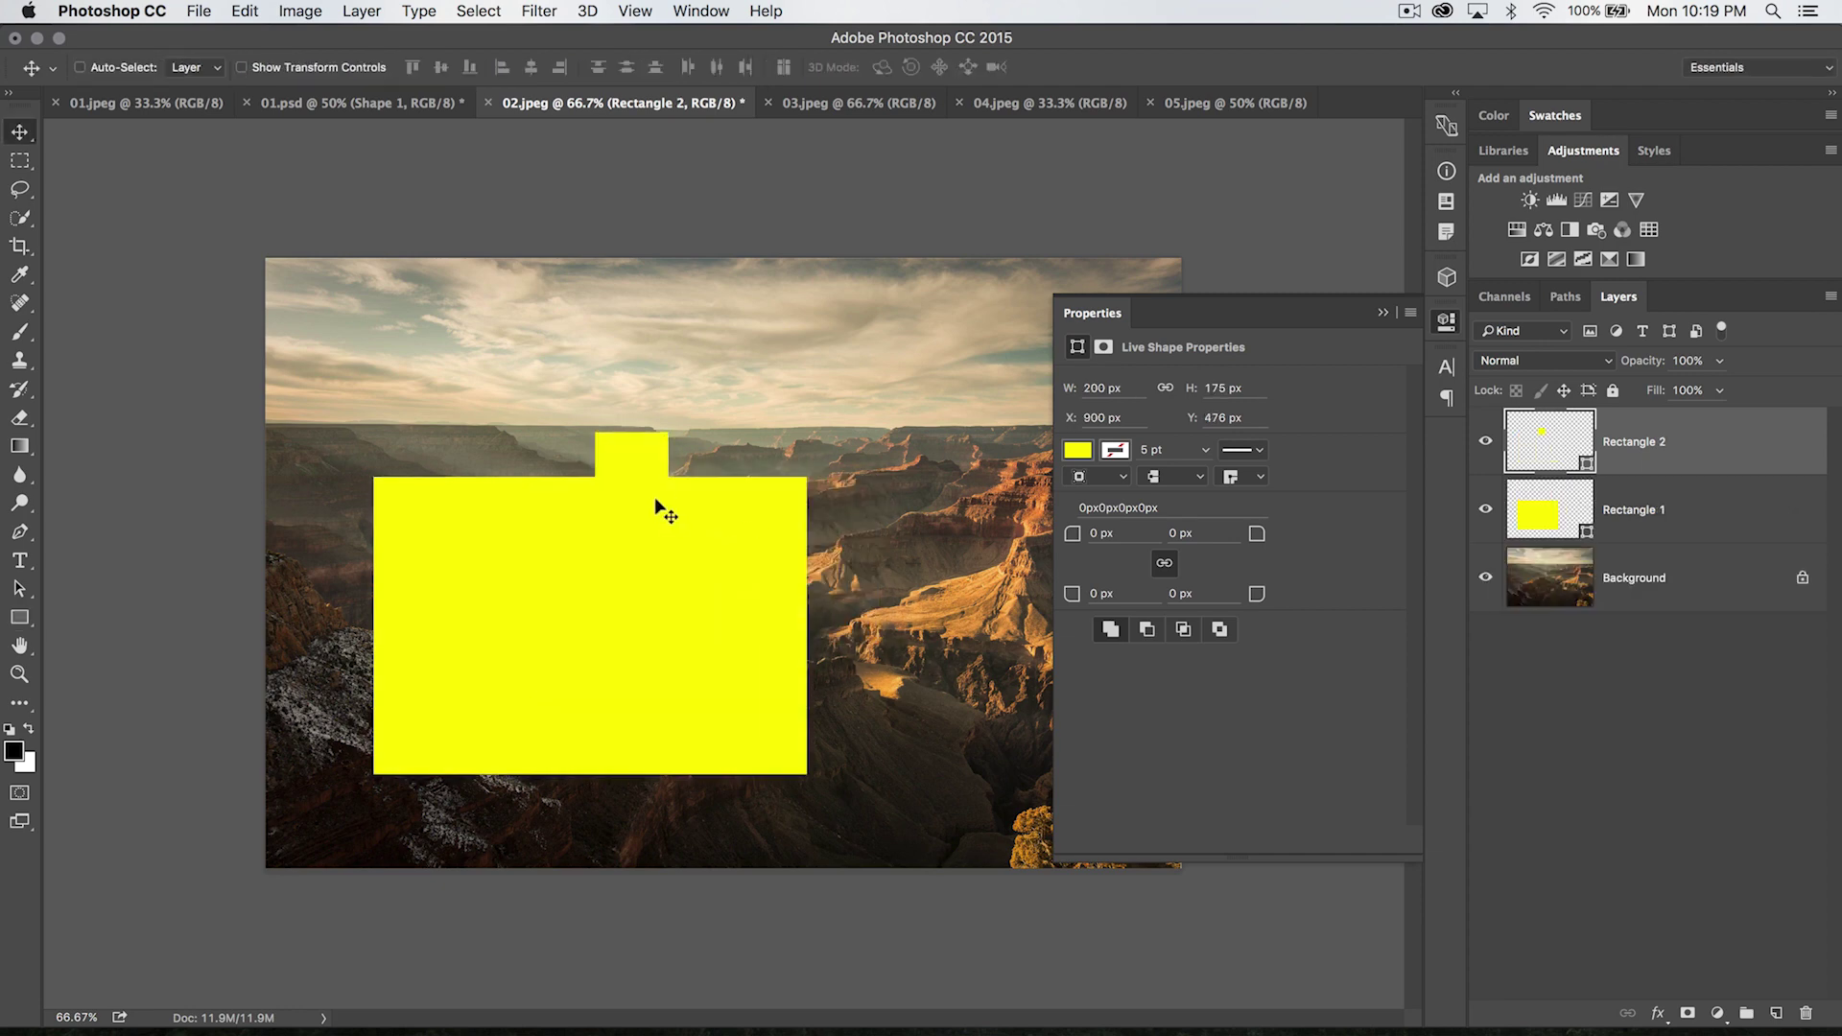
pyautogui.moveTo(630, 452); pyautogui.dragTo(668, 384)
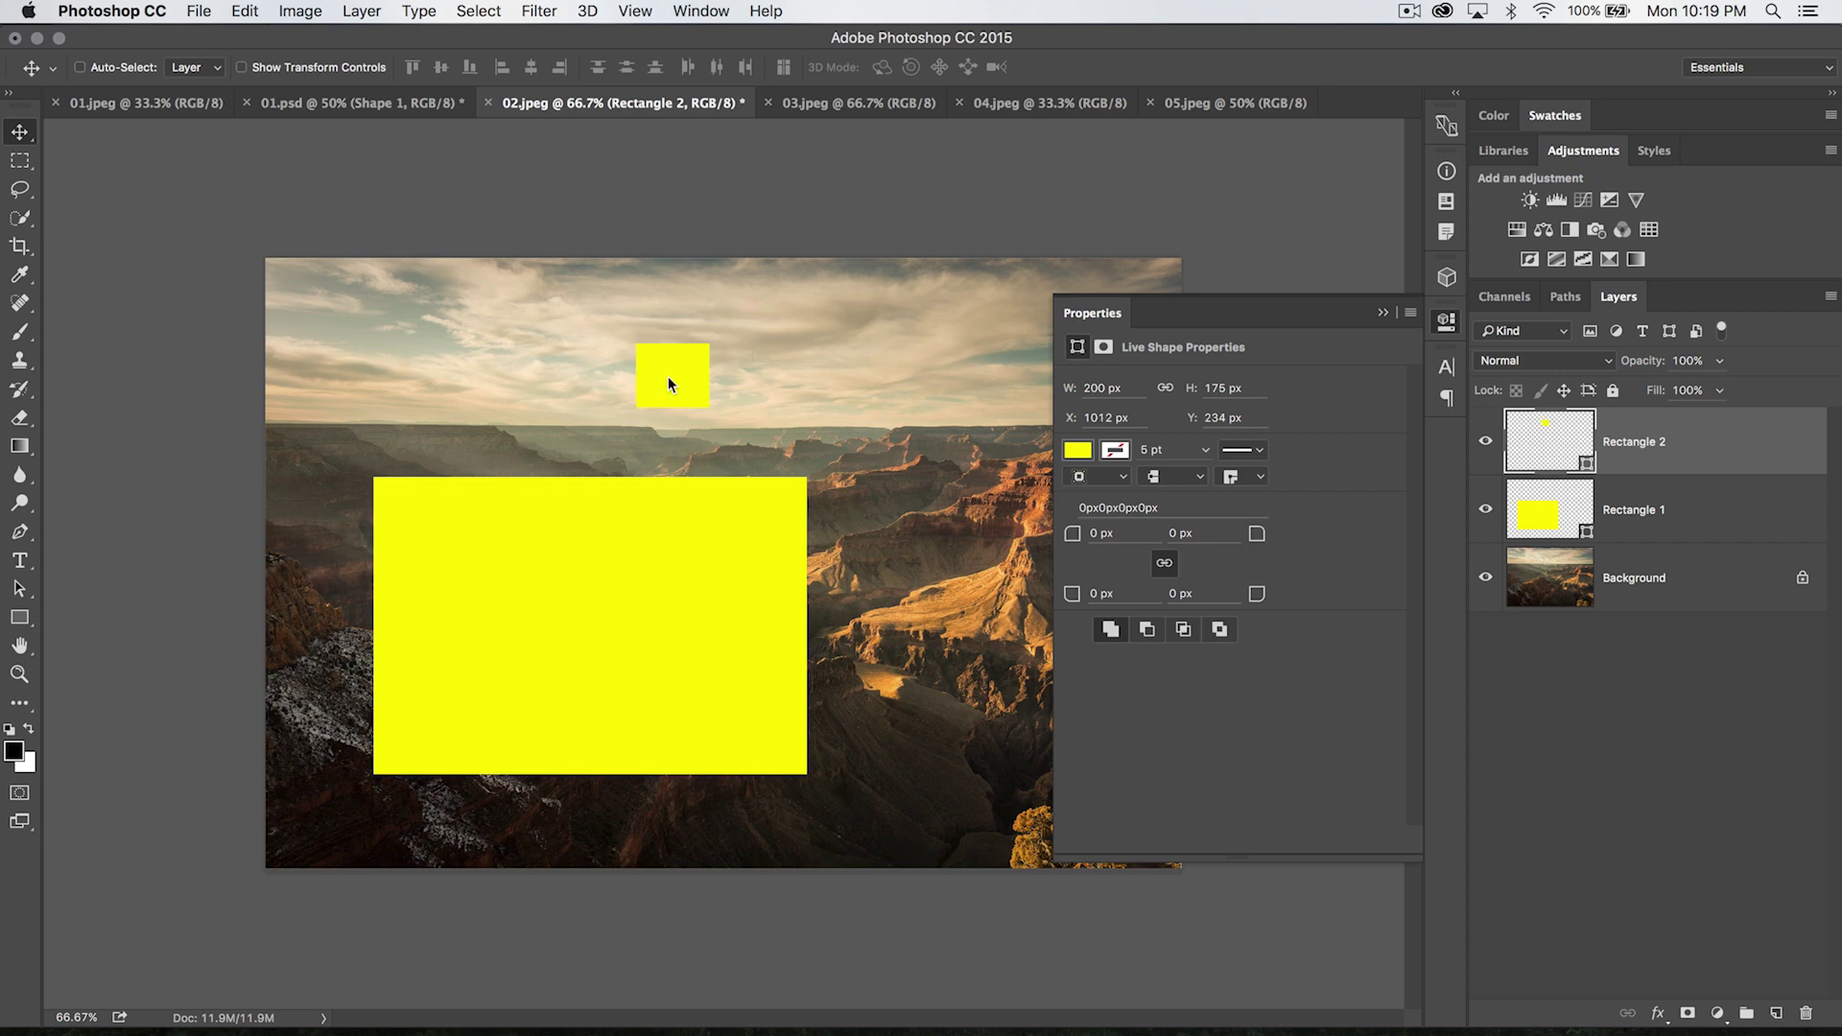
pyautogui.press('Delete')
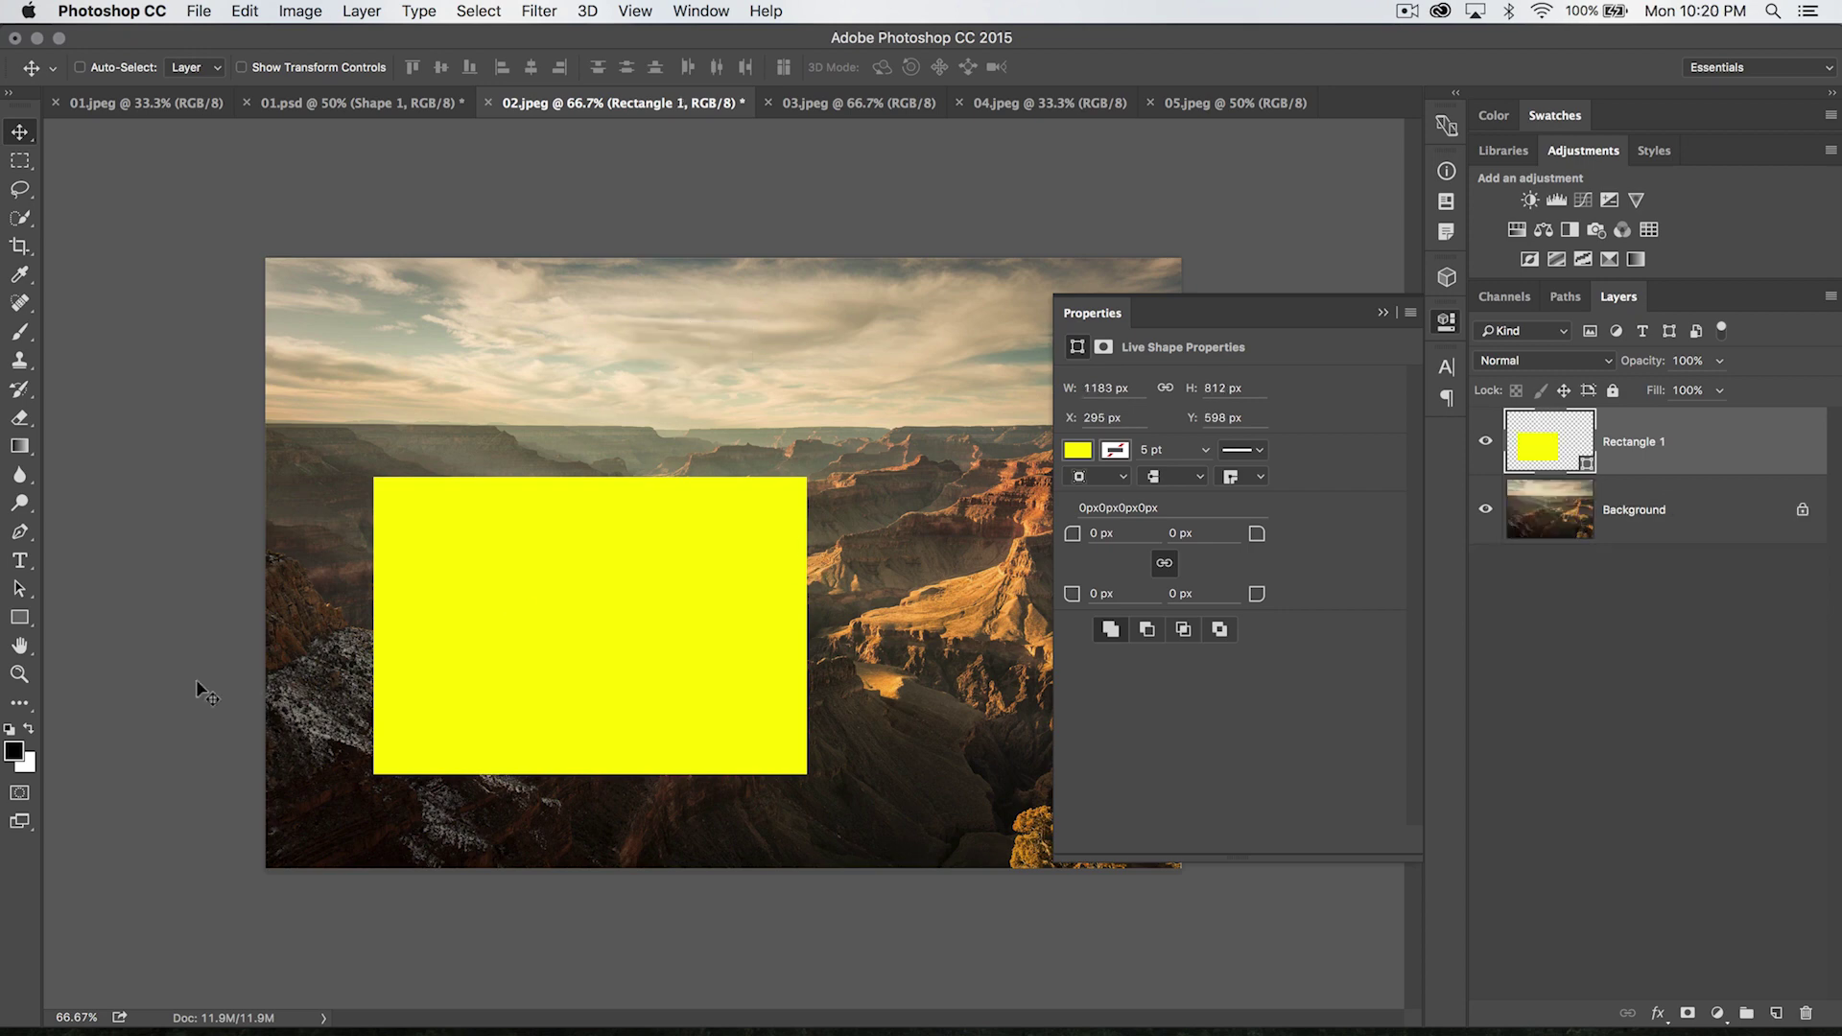
# Step: Switch to the Rounded Rectangle Tool and draw a yellow rounded rectangle on the photo
pyautogui.click(30, 623)
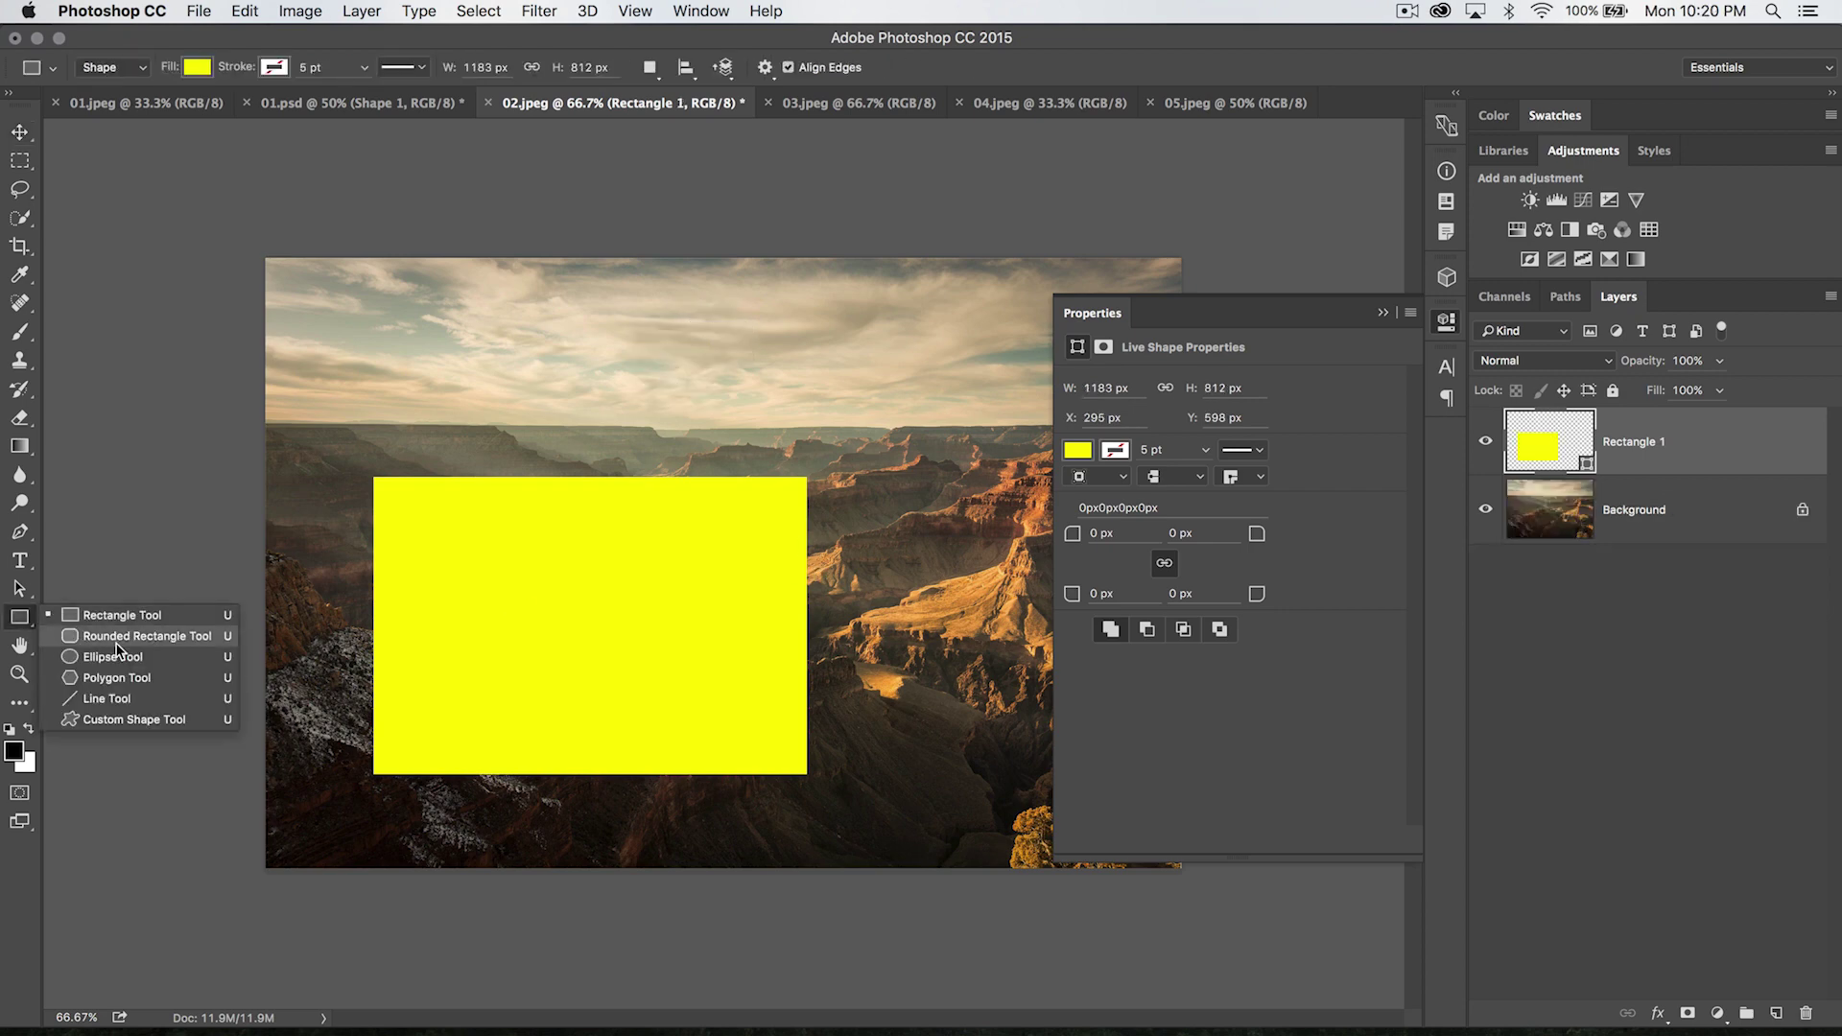
pyautogui.click(120, 638)
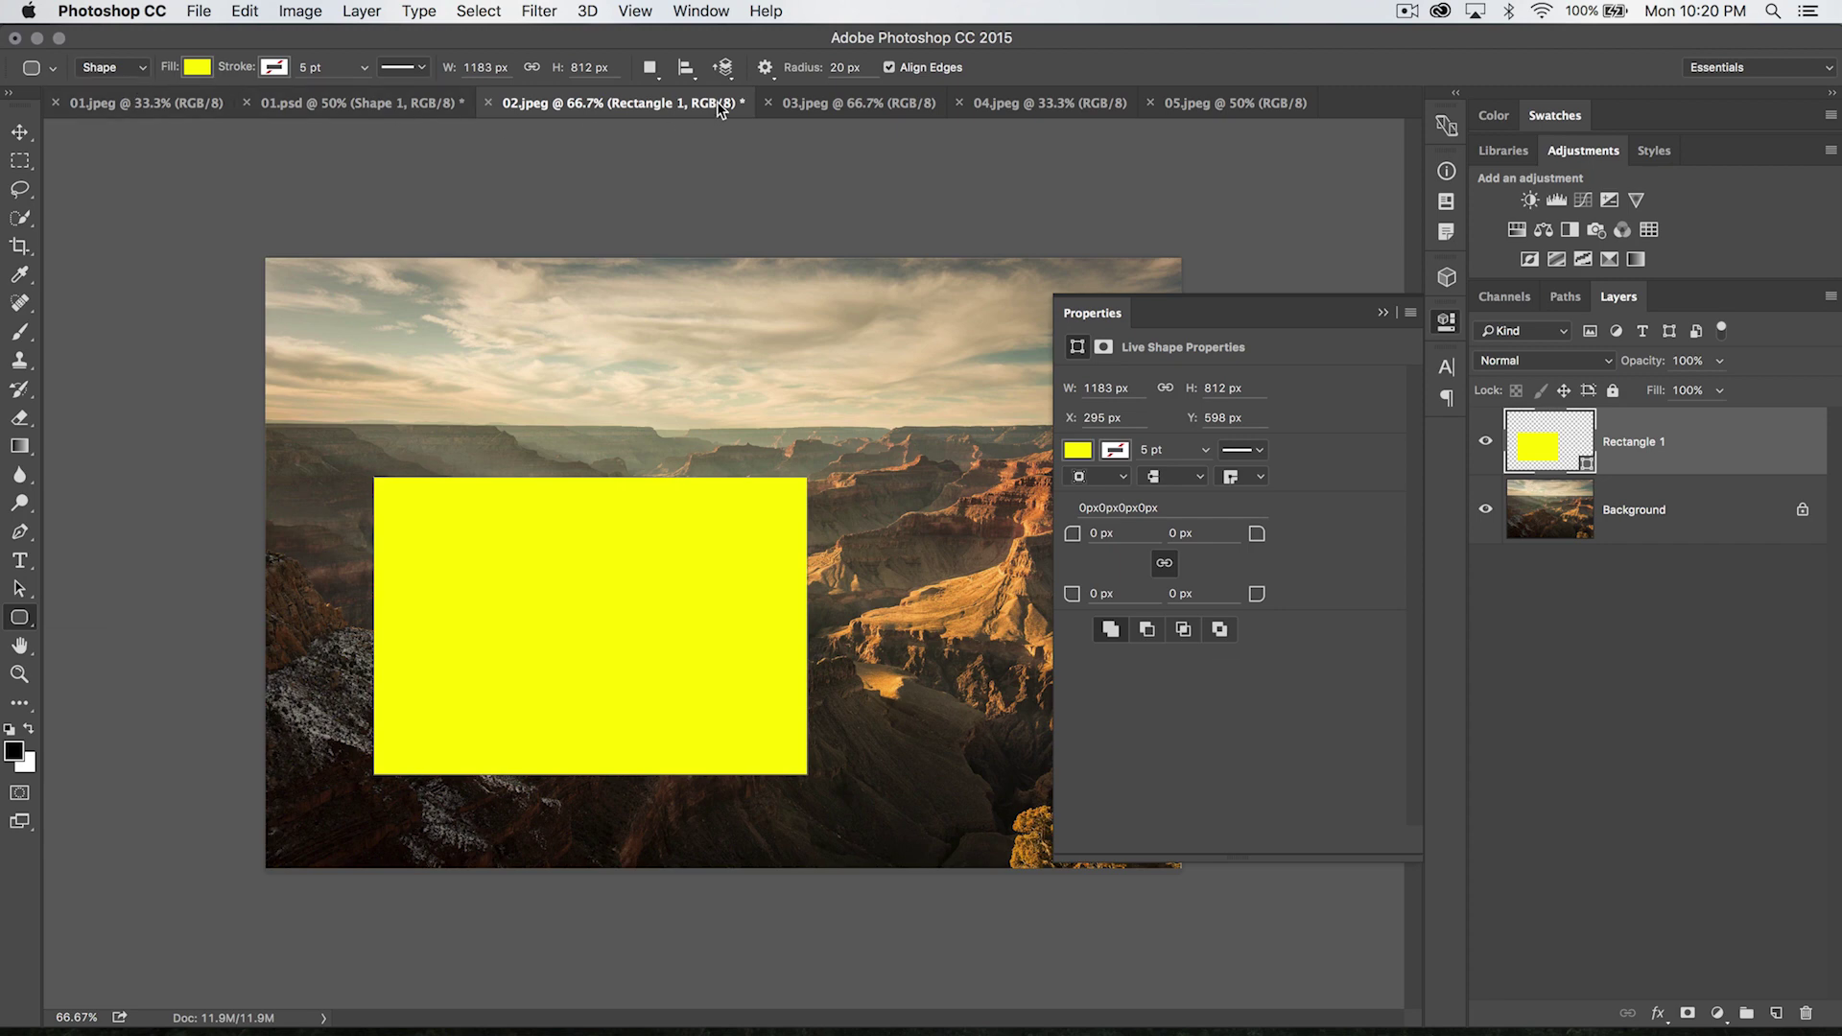
pyautogui.click(763, 67)
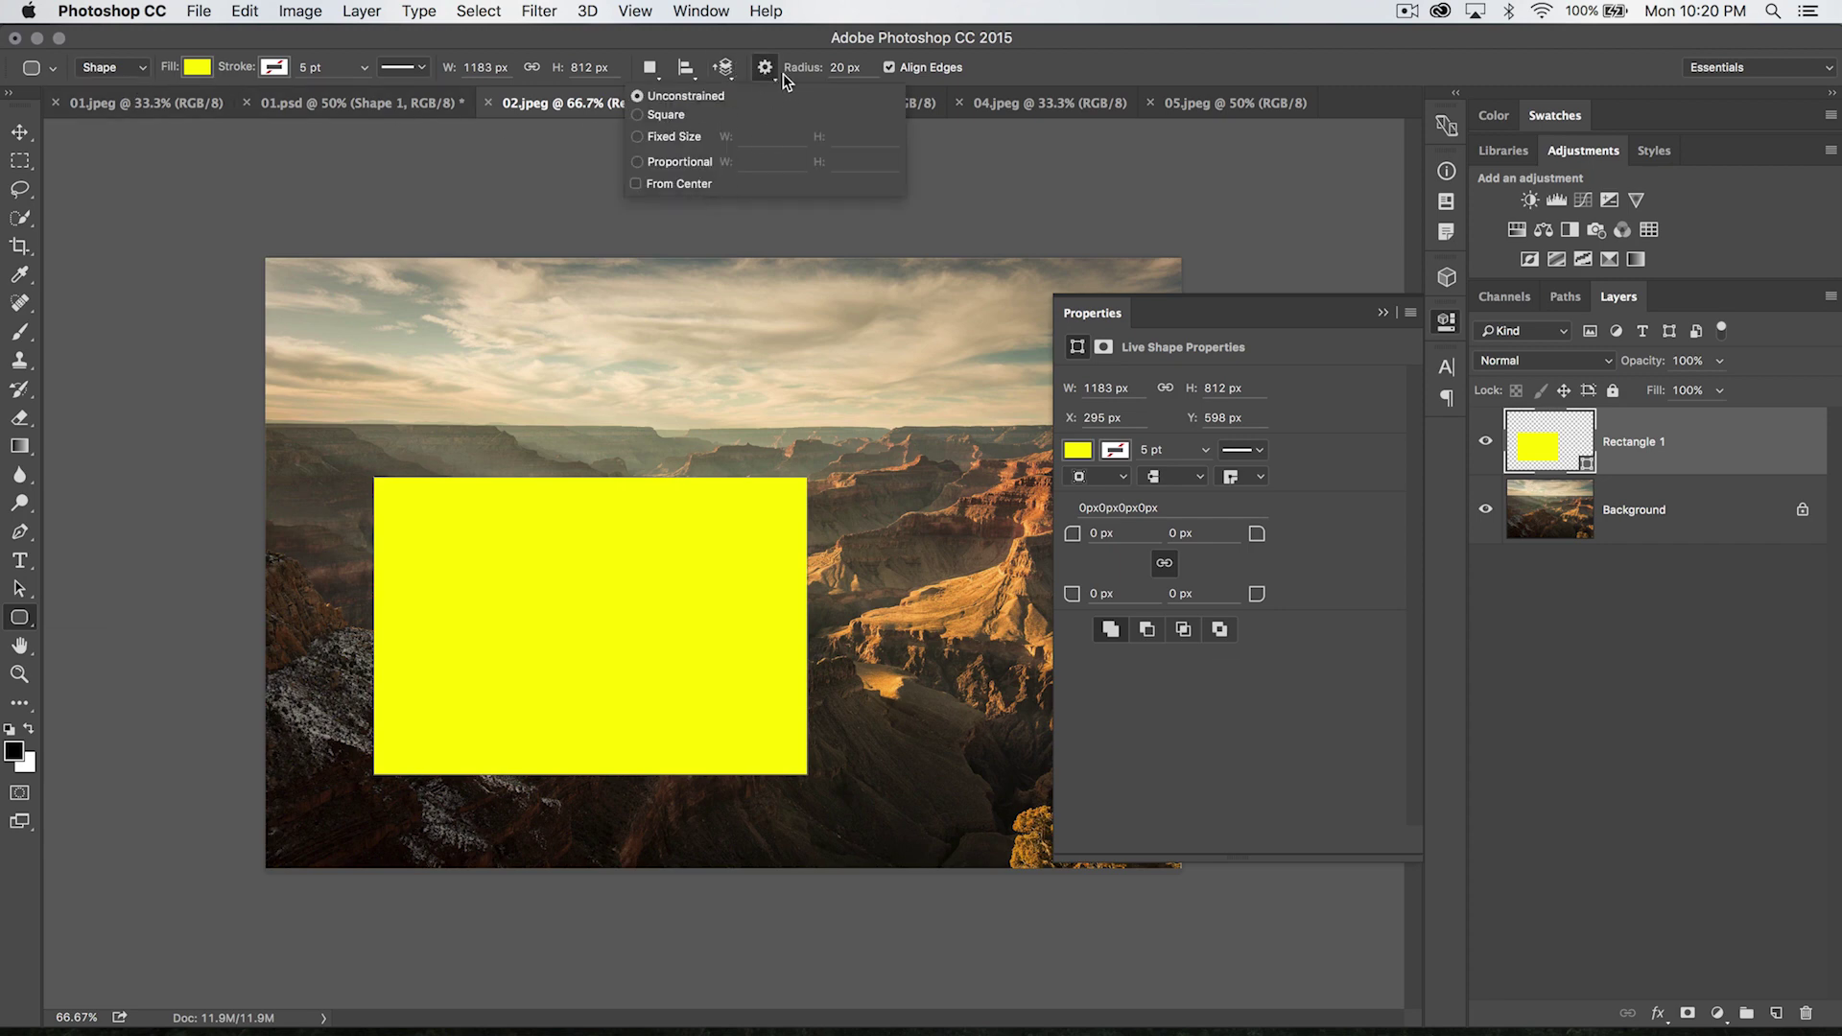
pyautogui.click(768, 69)
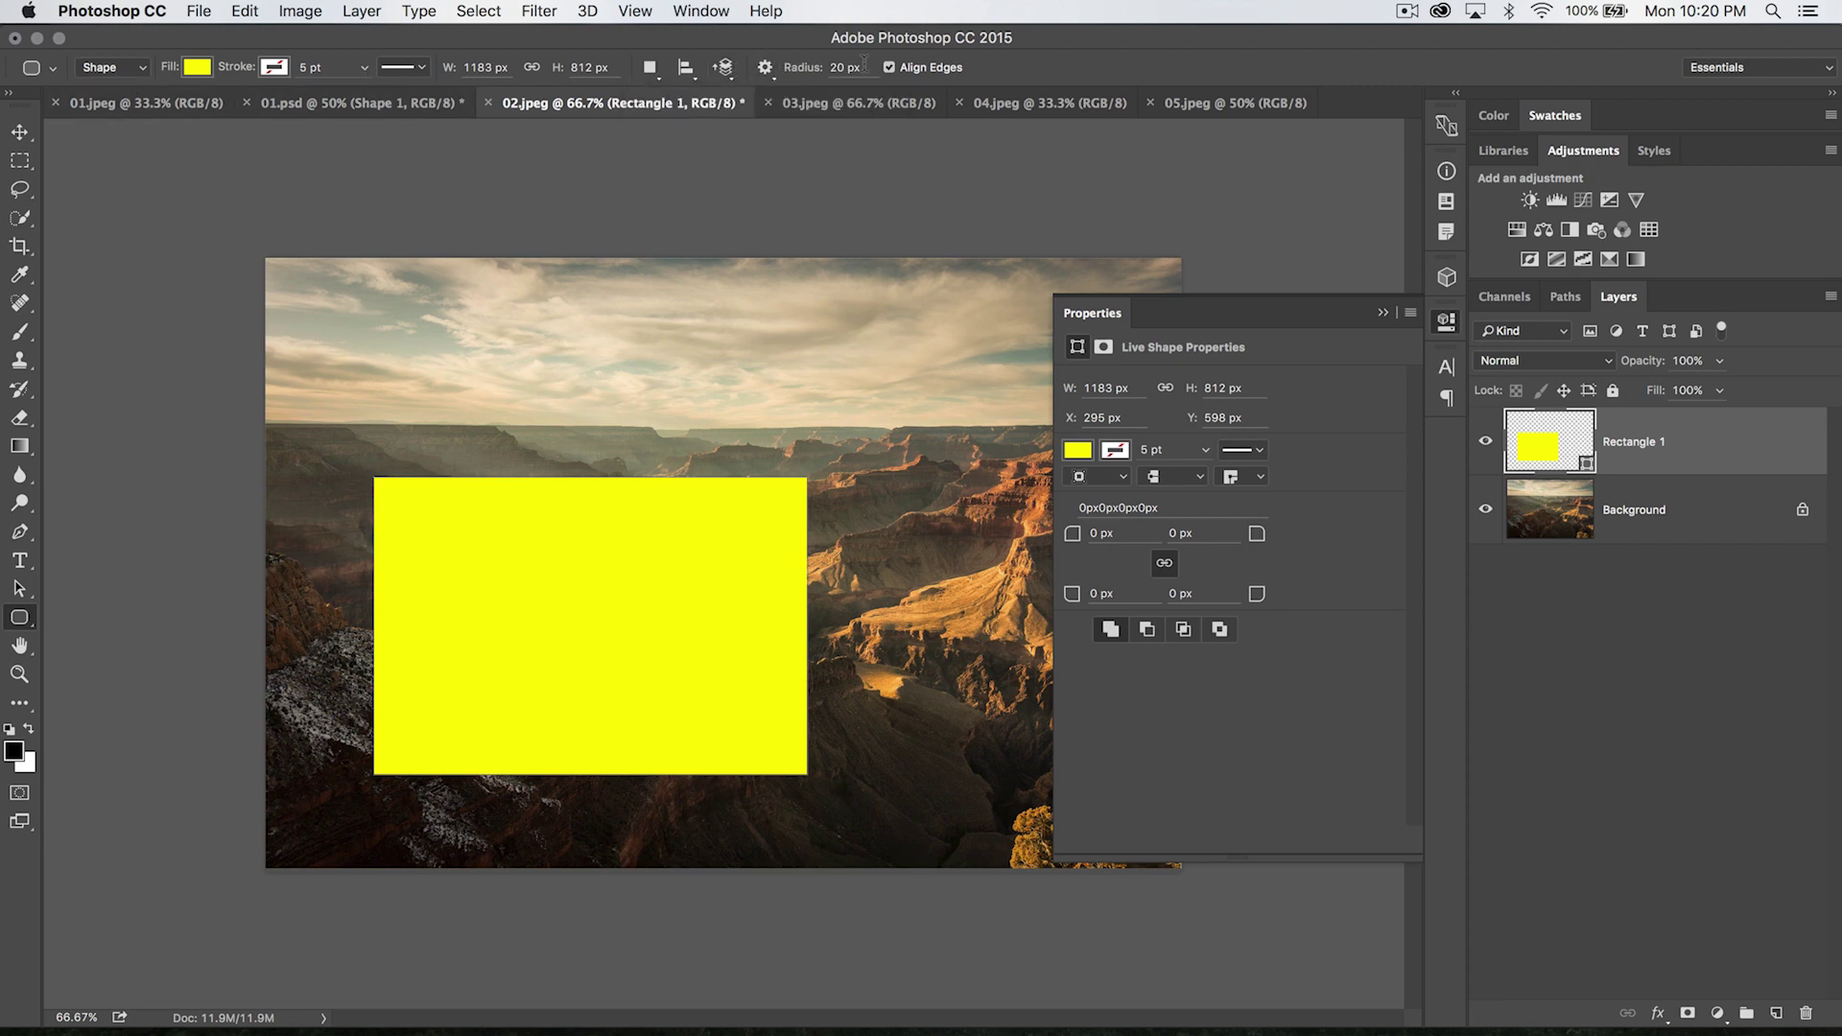
pyautogui.click(788, 67)
pyautogui.moveTo(550, 306)
pyautogui.mouseDown()
pyautogui.moveTo(762, 376)
pyautogui.moveTo(761, 436)
pyautogui.mouseUp()
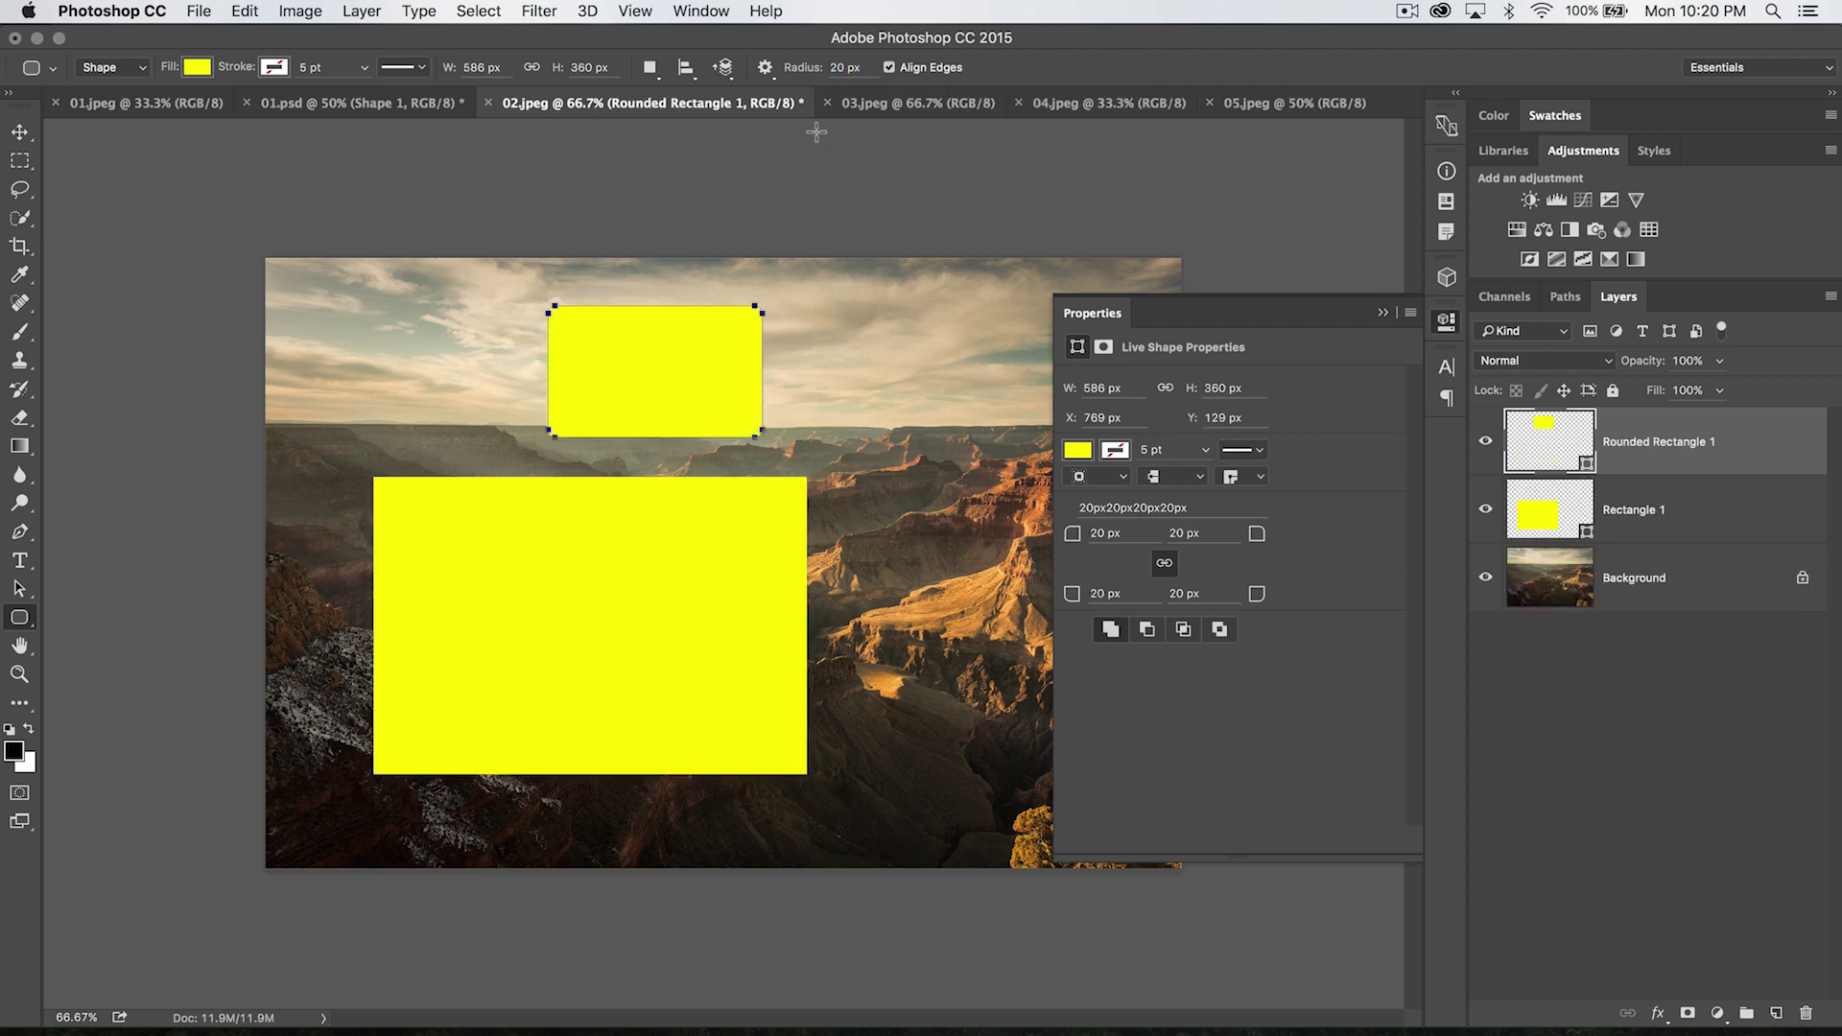
# Step: Set the corner radius to 200 px, draw another rounded rectangle, then undo both
pyautogui.click(844, 65)
pyautogui.write('00')
pyautogui.press('Tab')
pyautogui.moveTo(825, 324); pyautogui.dragTo(1067, 500)
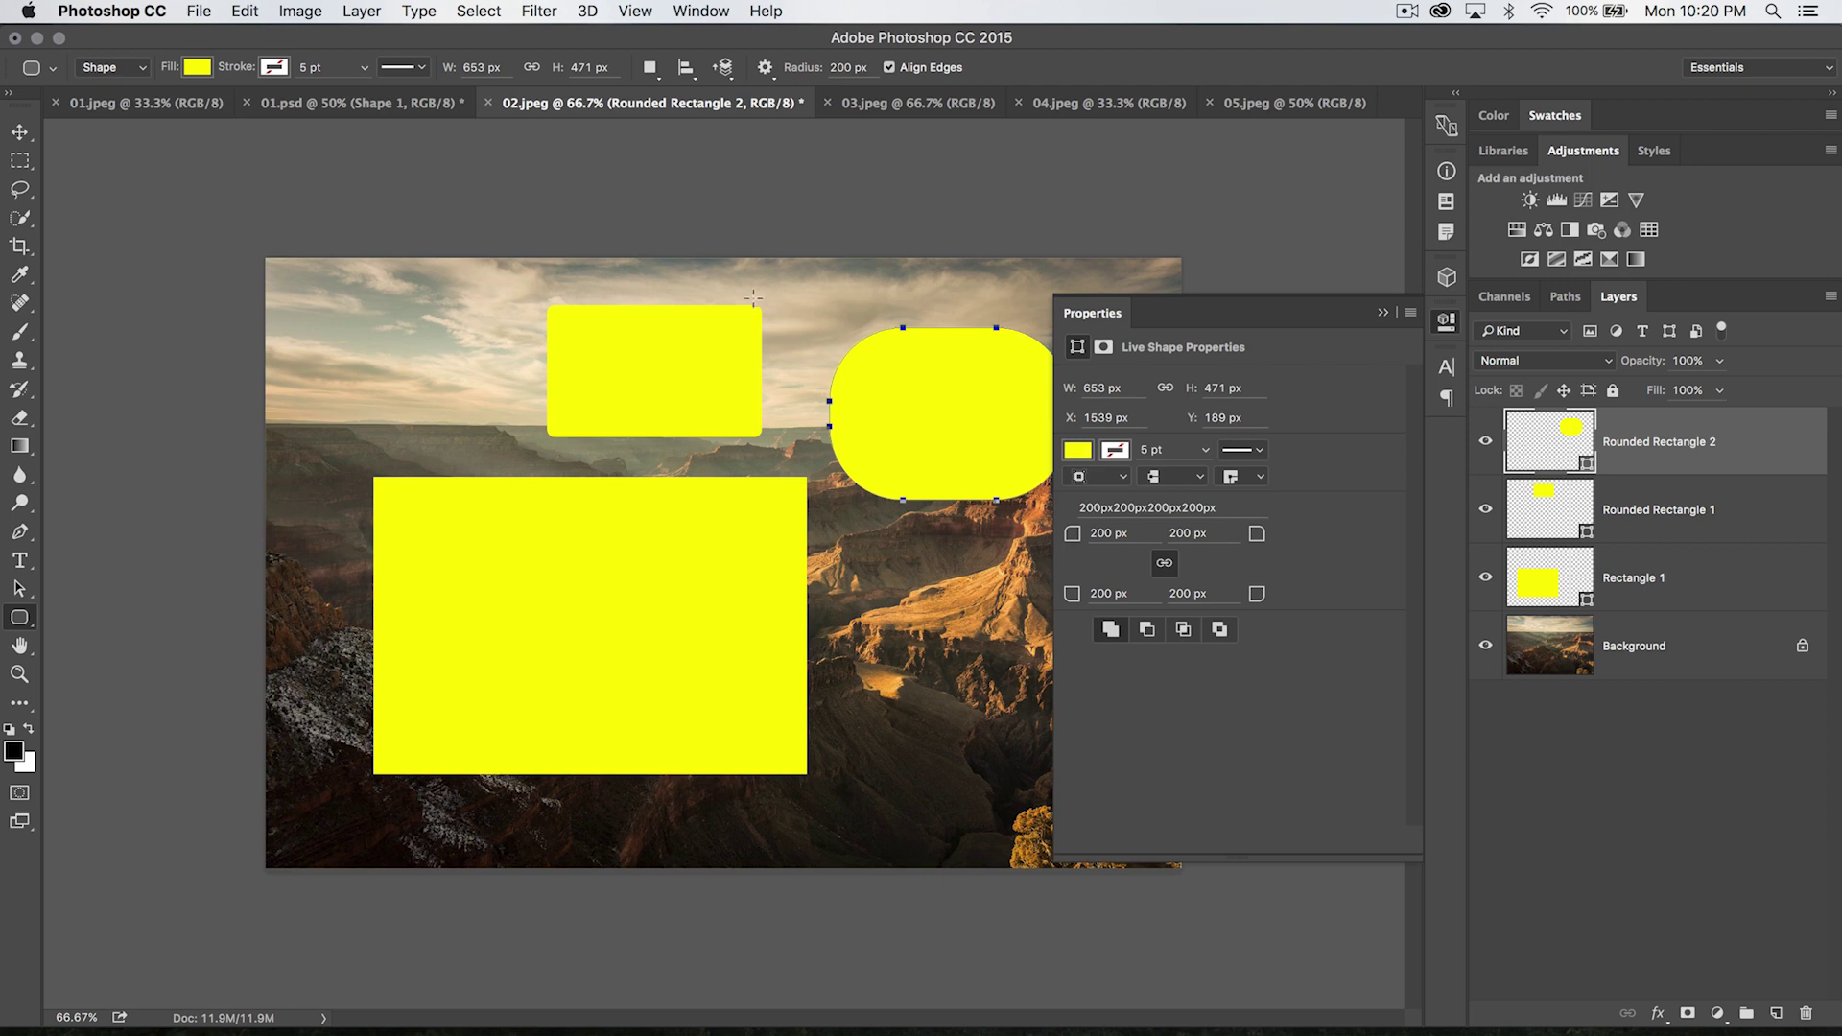
pyautogui.press('alt+super+z')
pyautogui.press('alt+super+z')
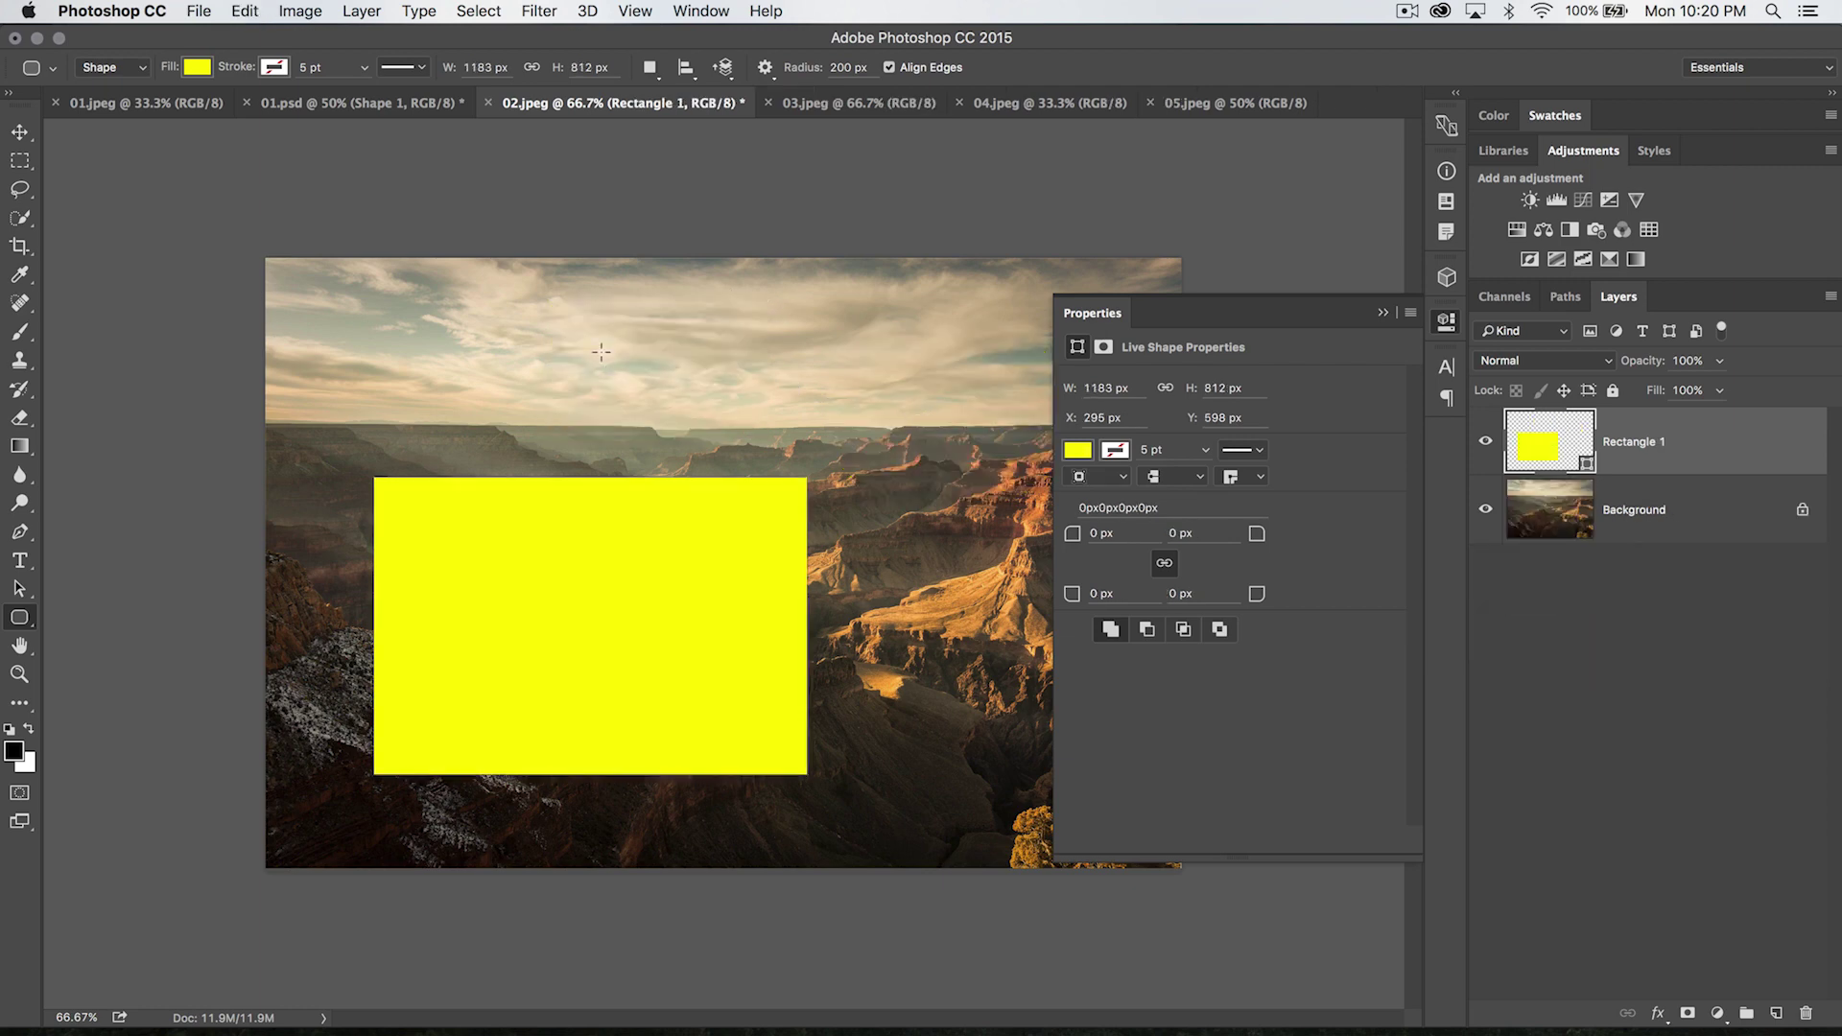
# Step: Draw a large rounded rectangle and give all four corners a 100 px radius in Properties
pyautogui.moveTo(543, 319); pyautogui.dragTo(952, 631)
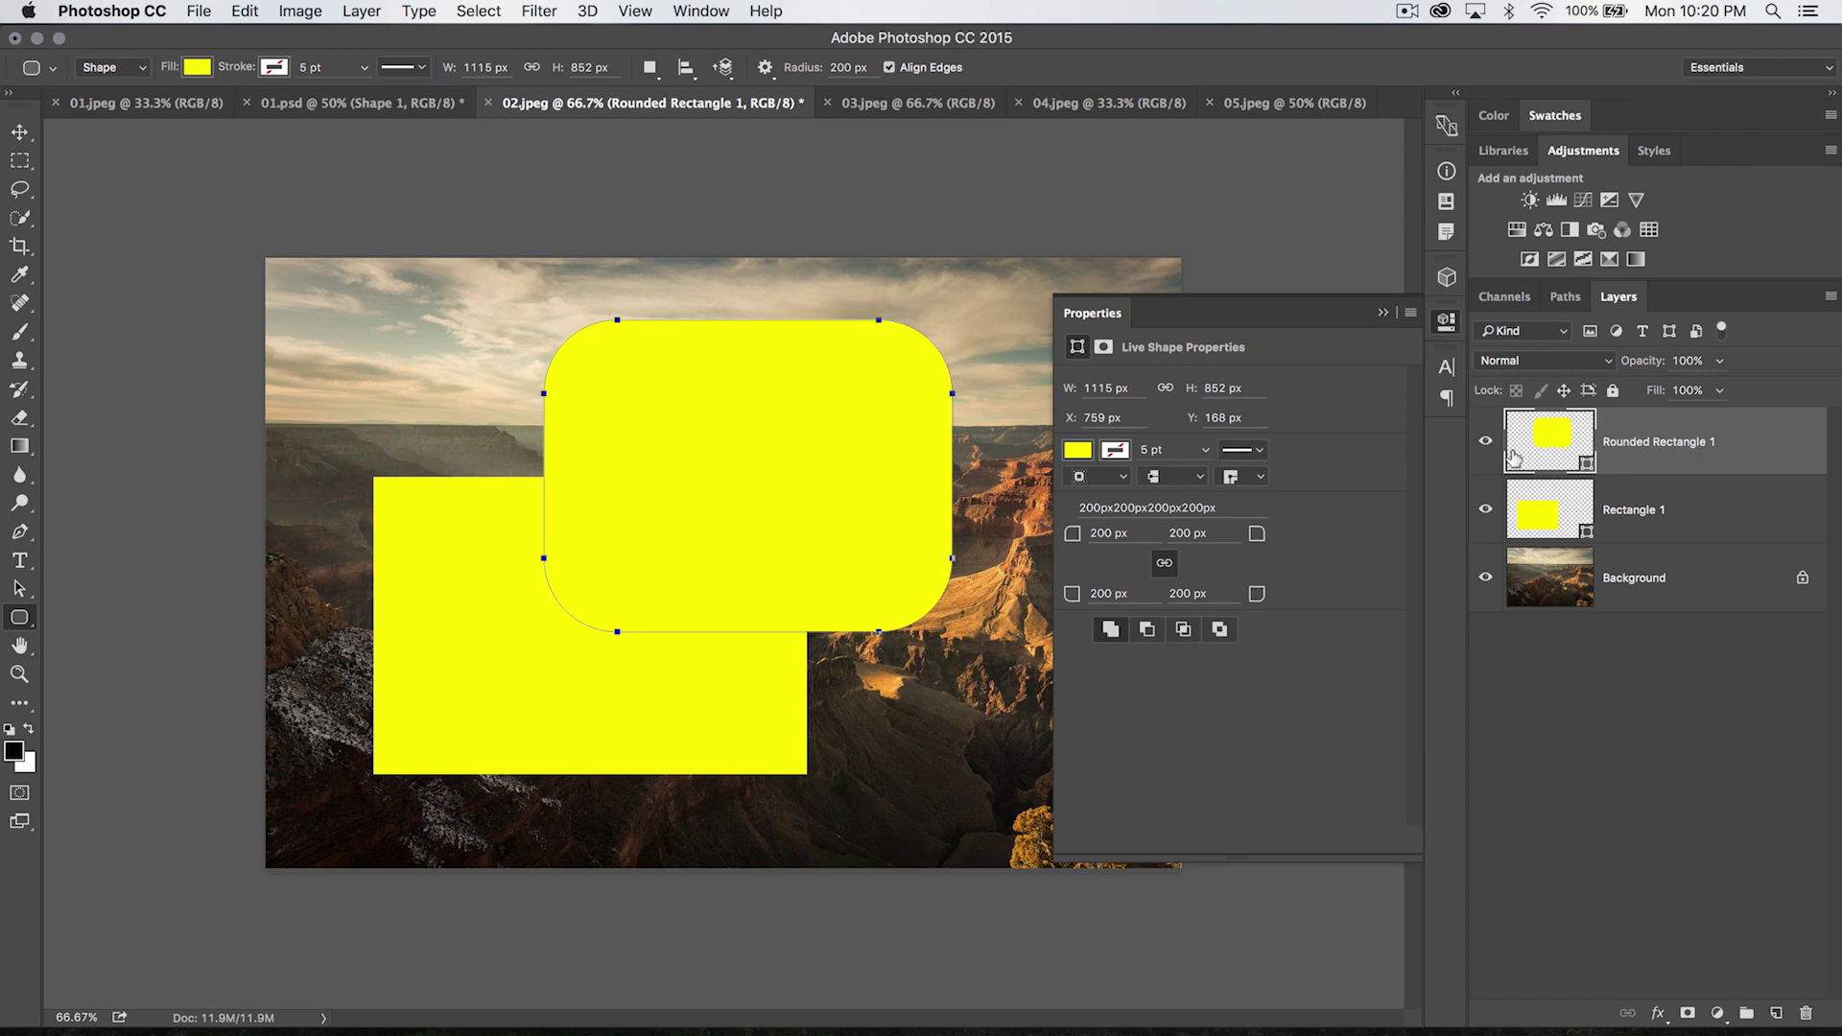
pyautogui.rightClick(1457, 323)
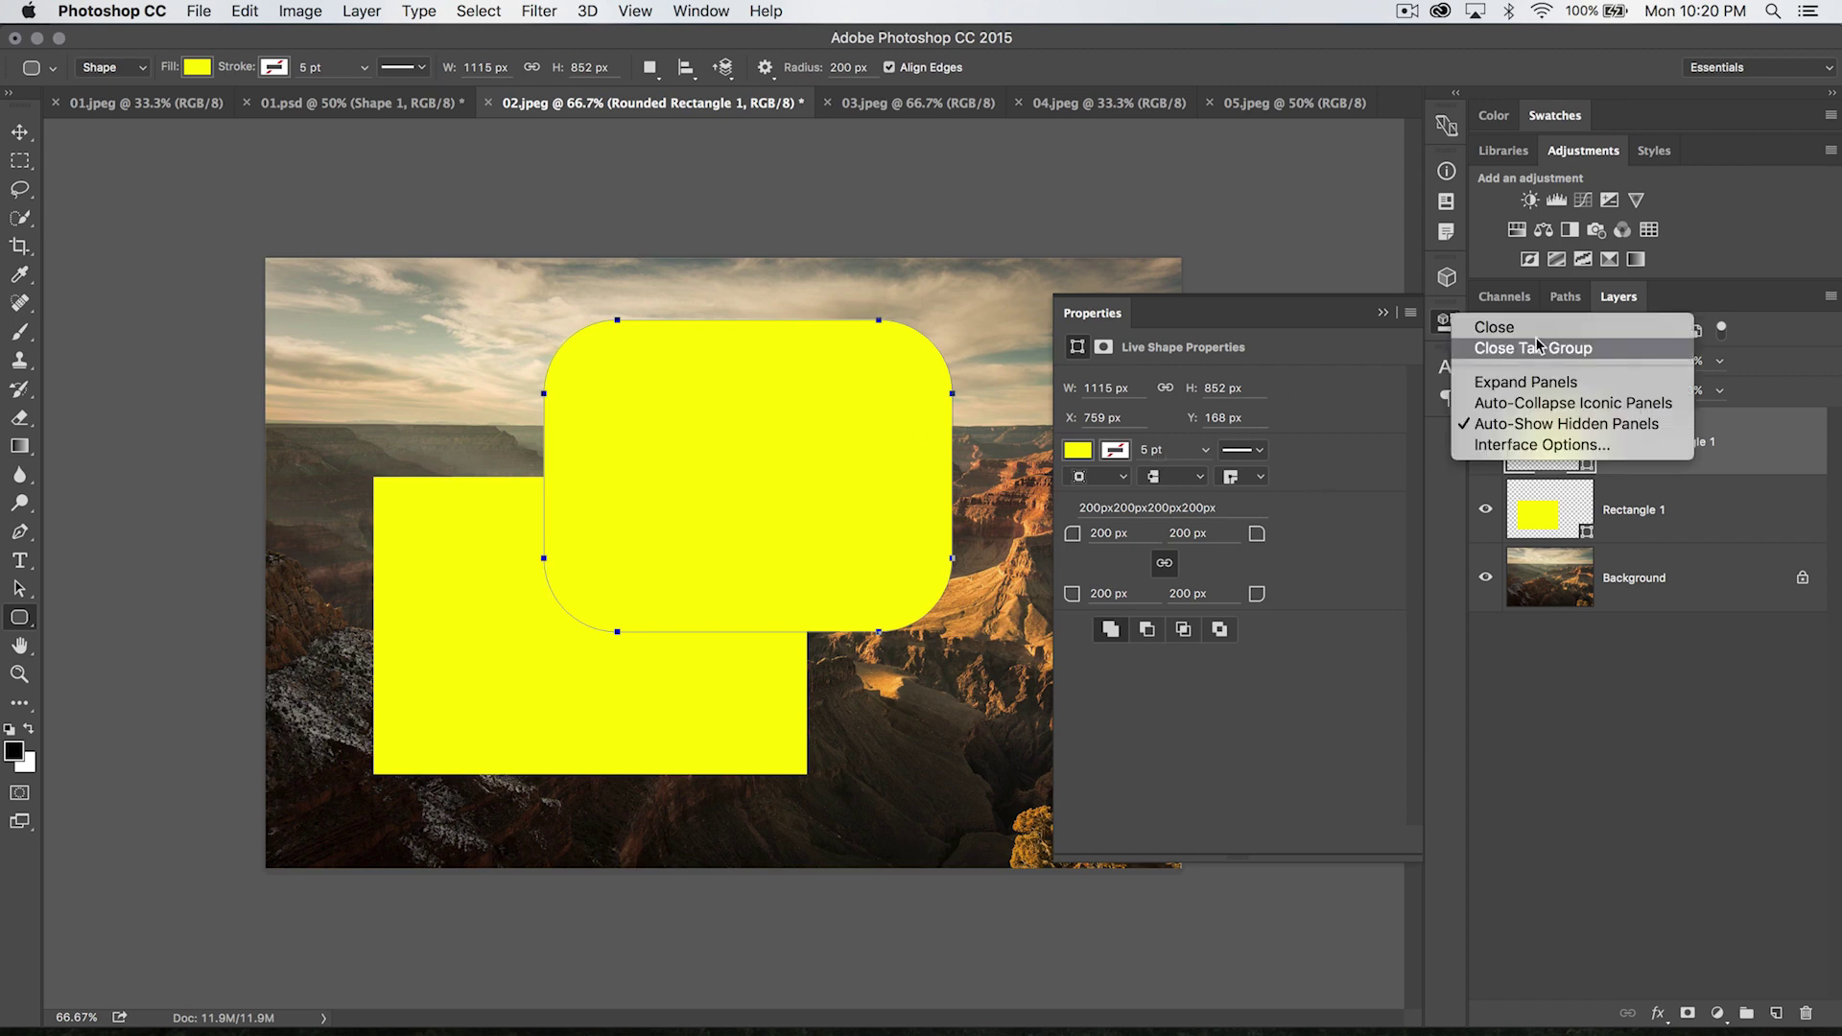
pyautogui.press('Escape')
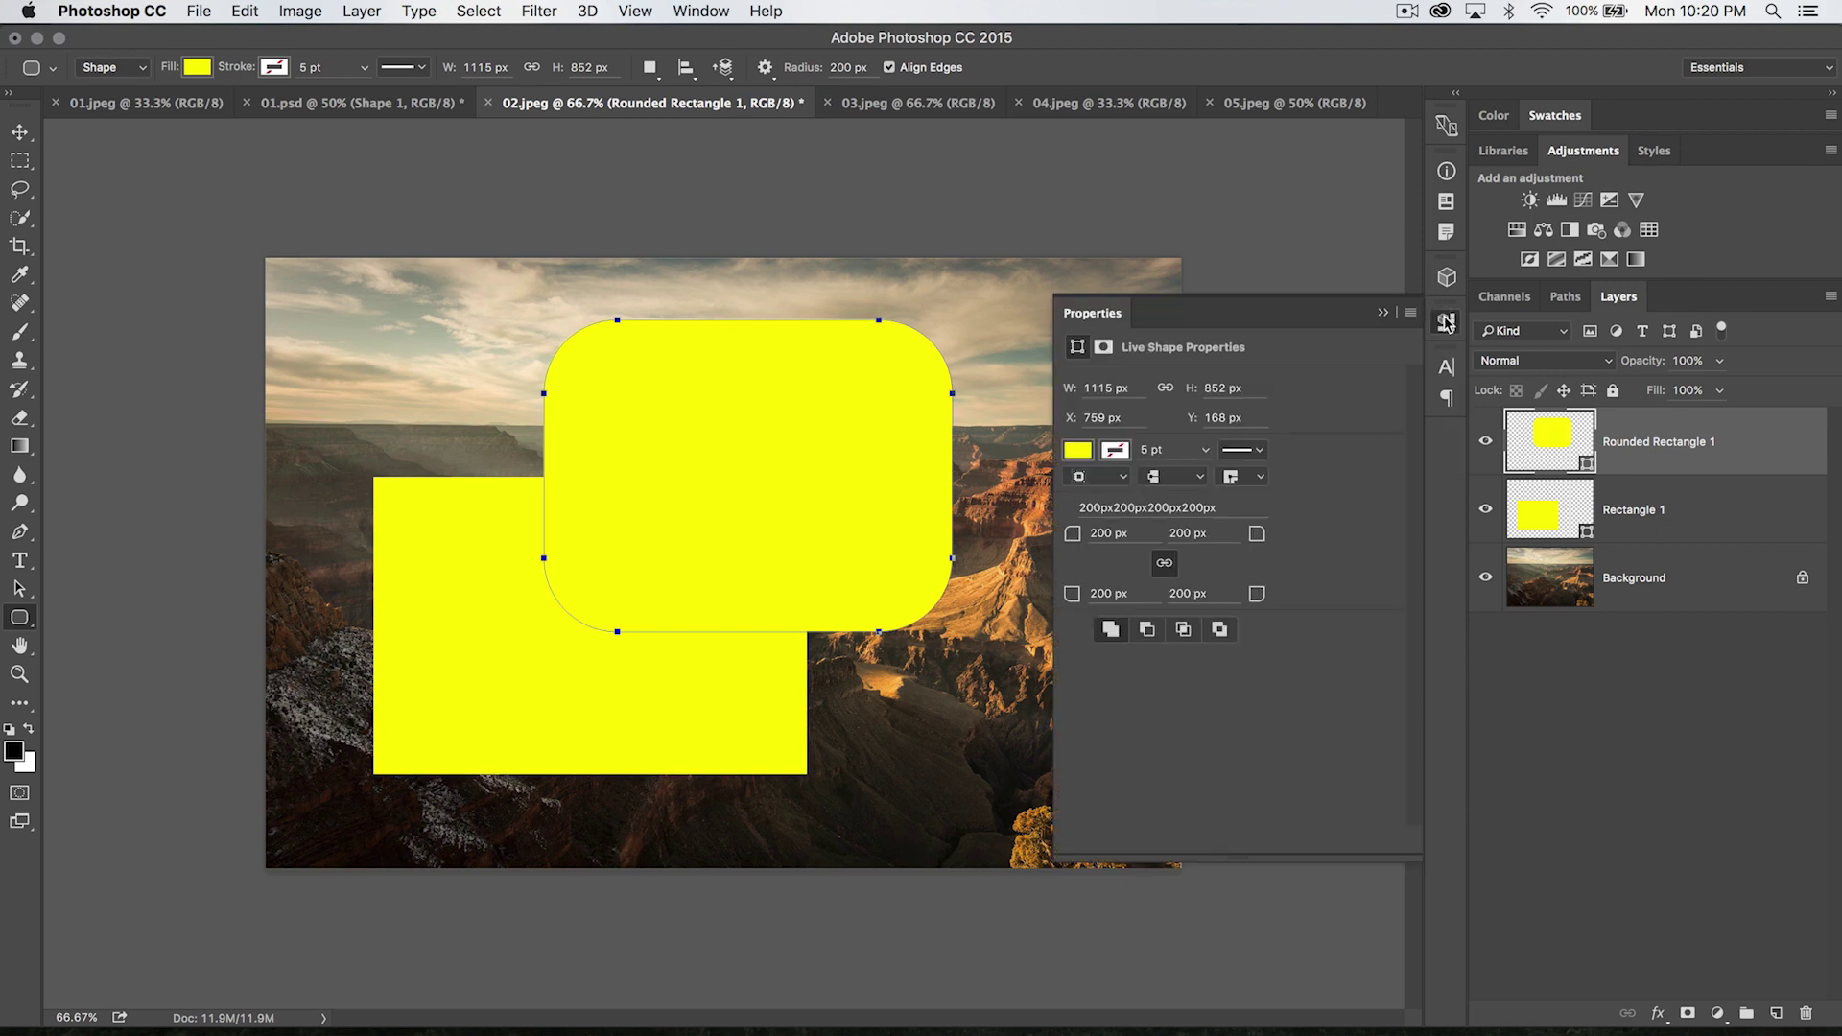
pyautogui.click(1446, 324)
pyautogui.click(1446, 324)
pyautogui.click(1127, 532)
pyautogui.write('100')
pyautogui.press('Tab')
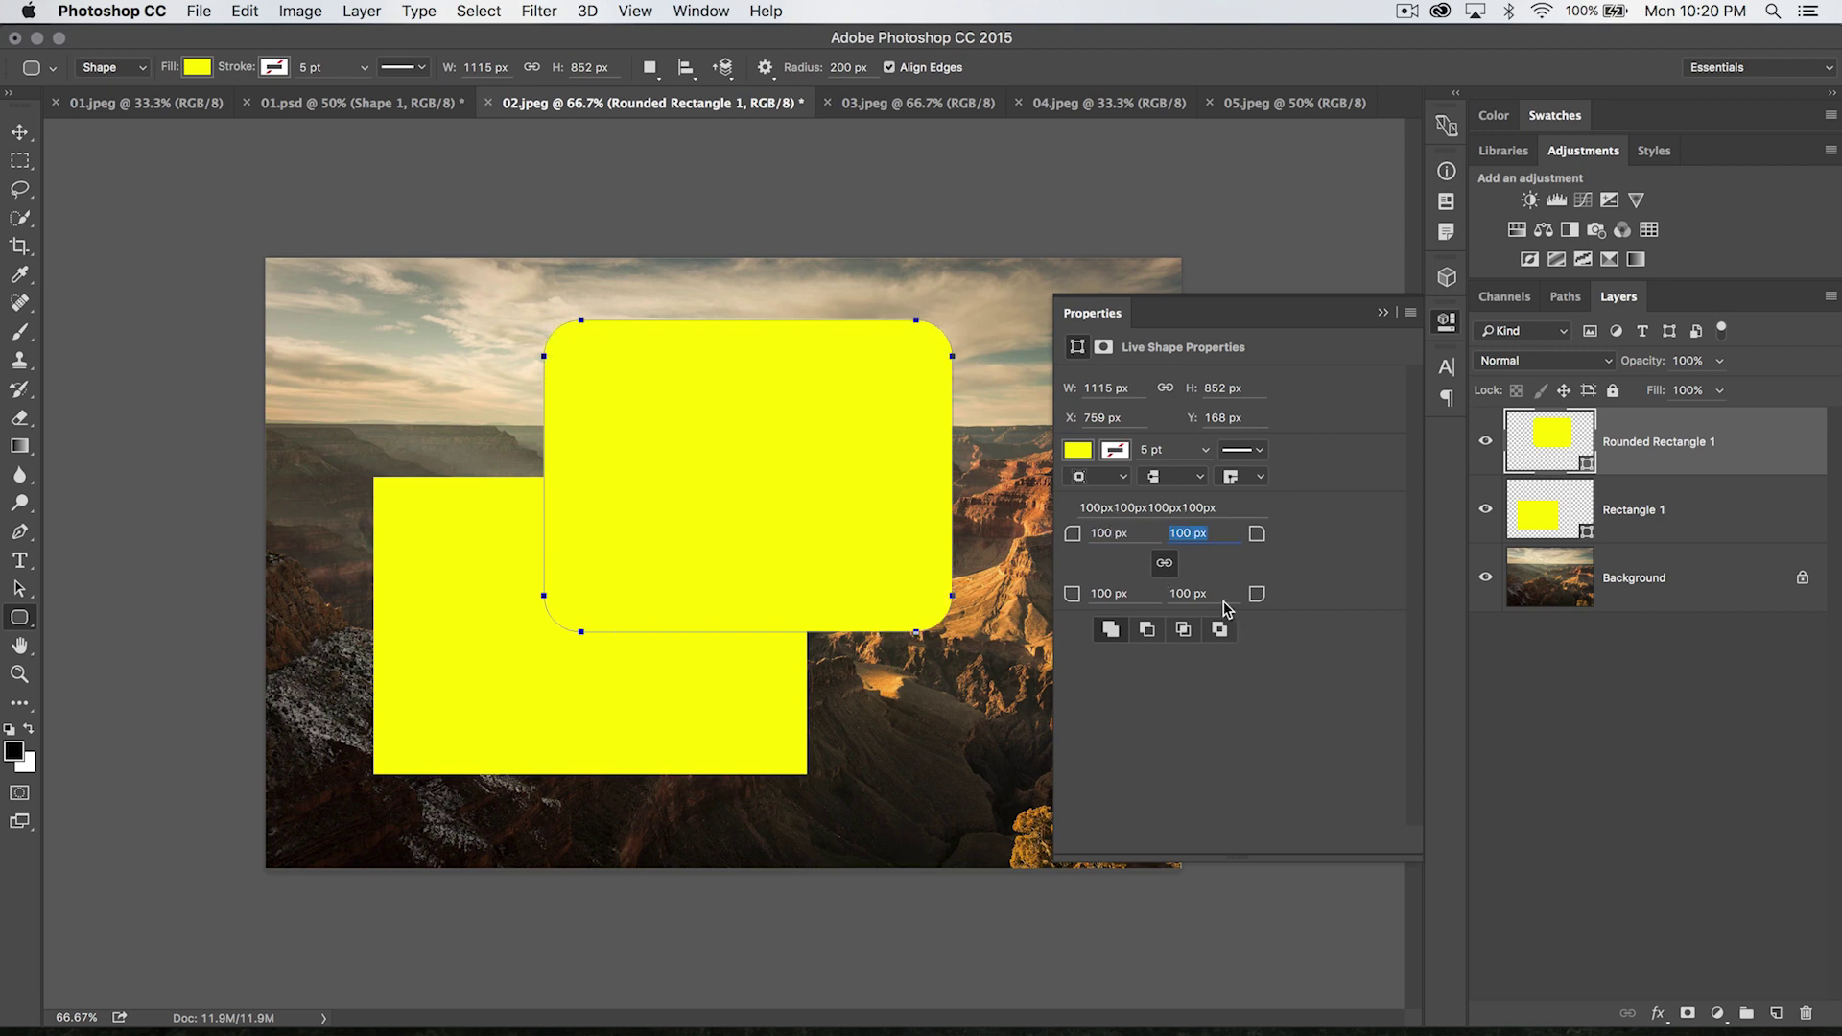
# Step: Unlink the corner radii and set top-right to 0 px; the 2000 px bottom-left value is rejected
pyautogui.click(1164, 563)
pyautogui.click(1132, 533)
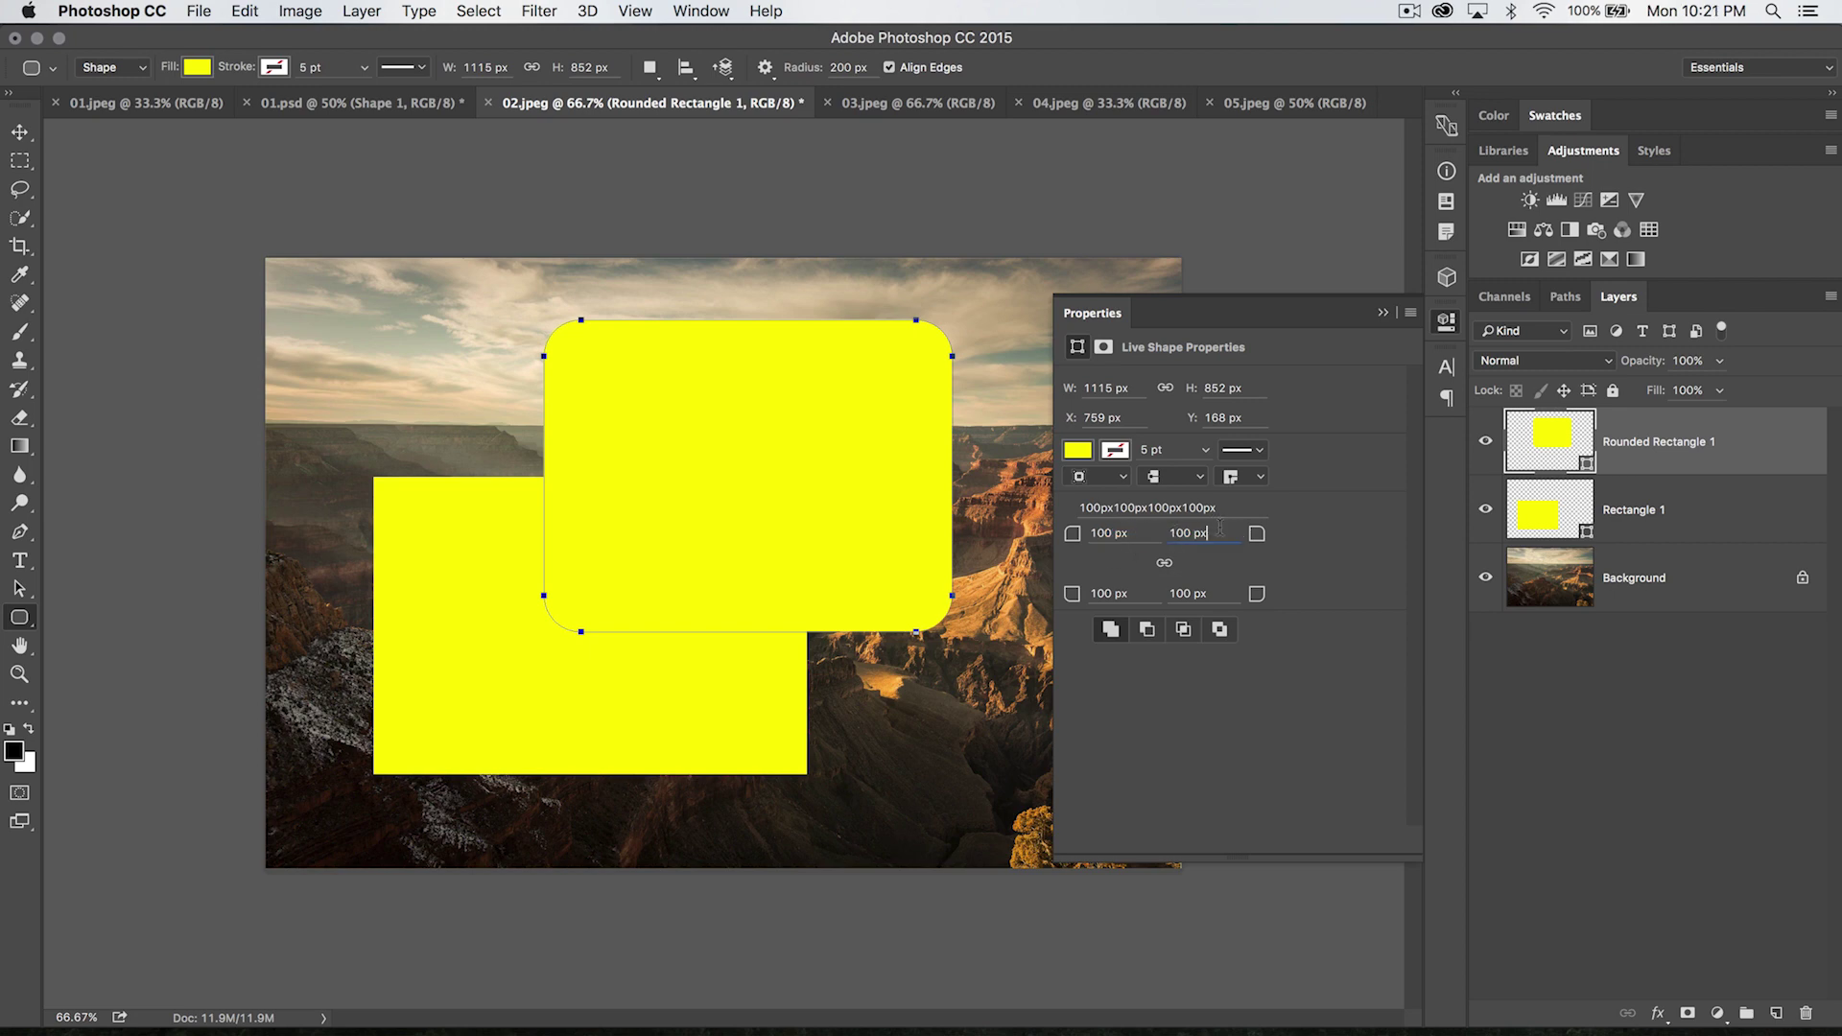
pyautogui.doubleClick(1187, 533)
pyautogui.write('0')
pyautogui.press('Tab')
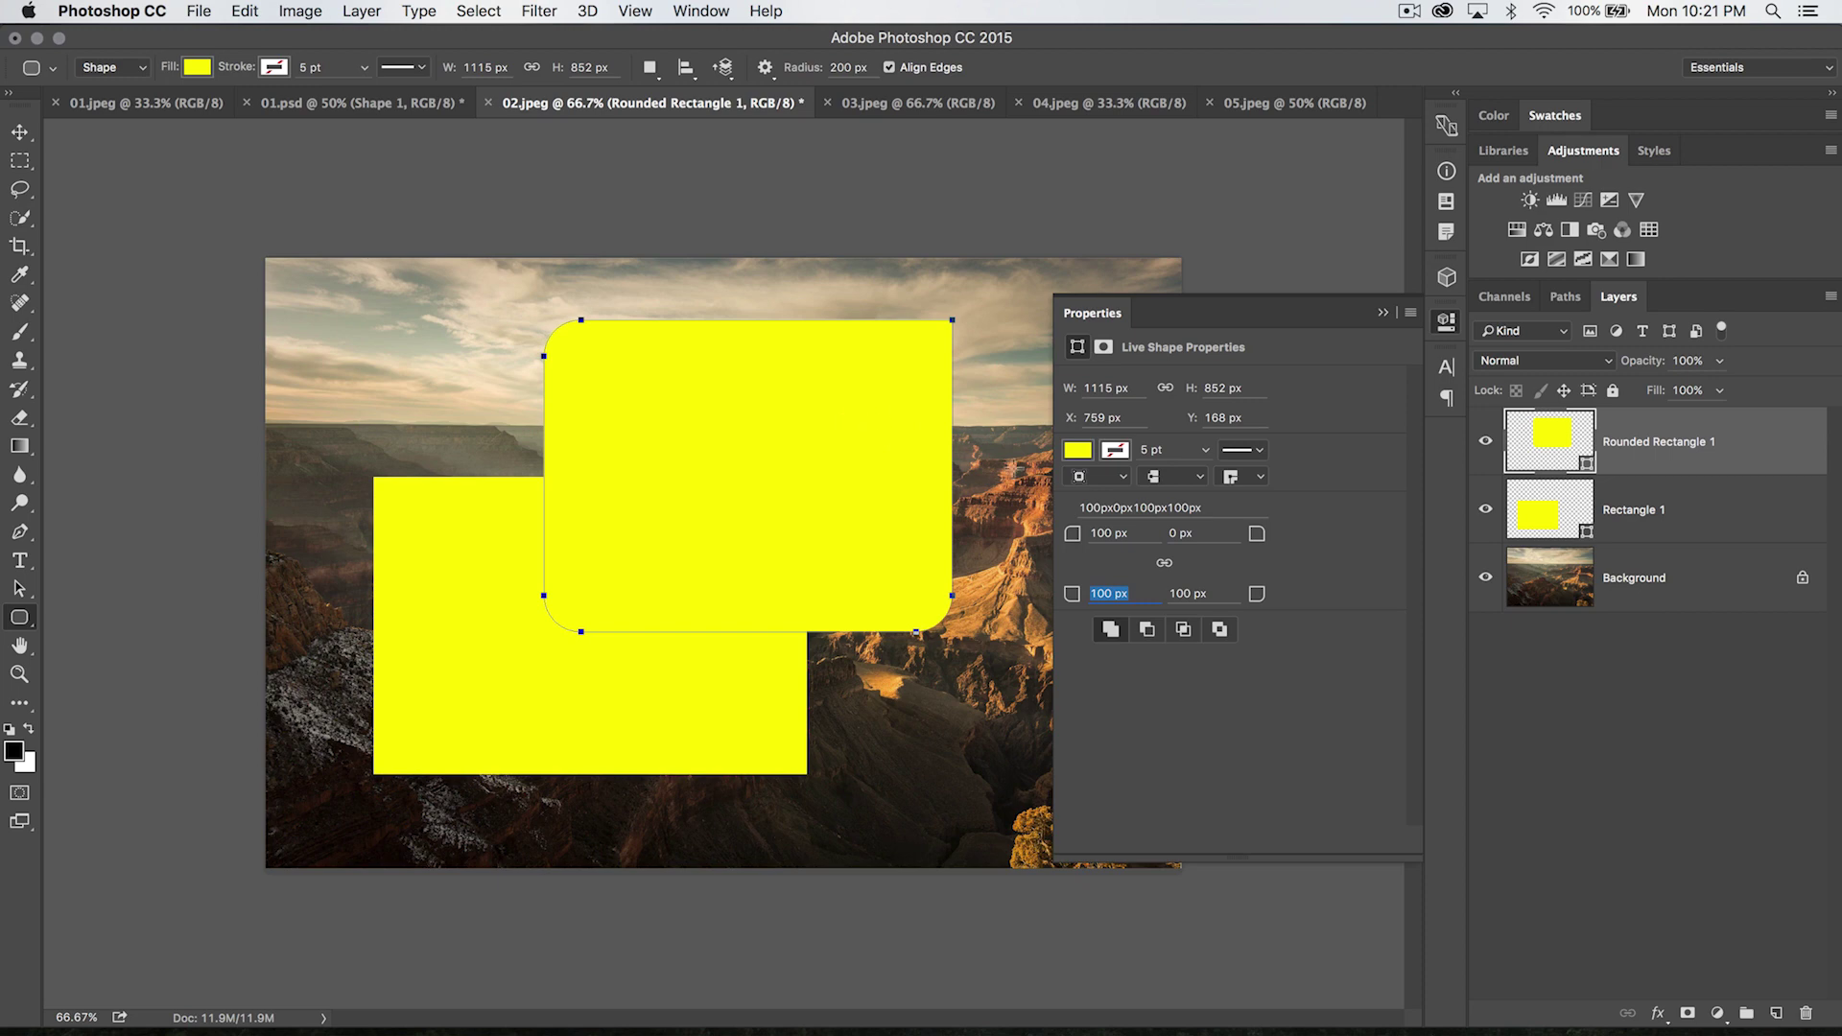
pyautogui.write('2000')
pyautogui.press('Return')
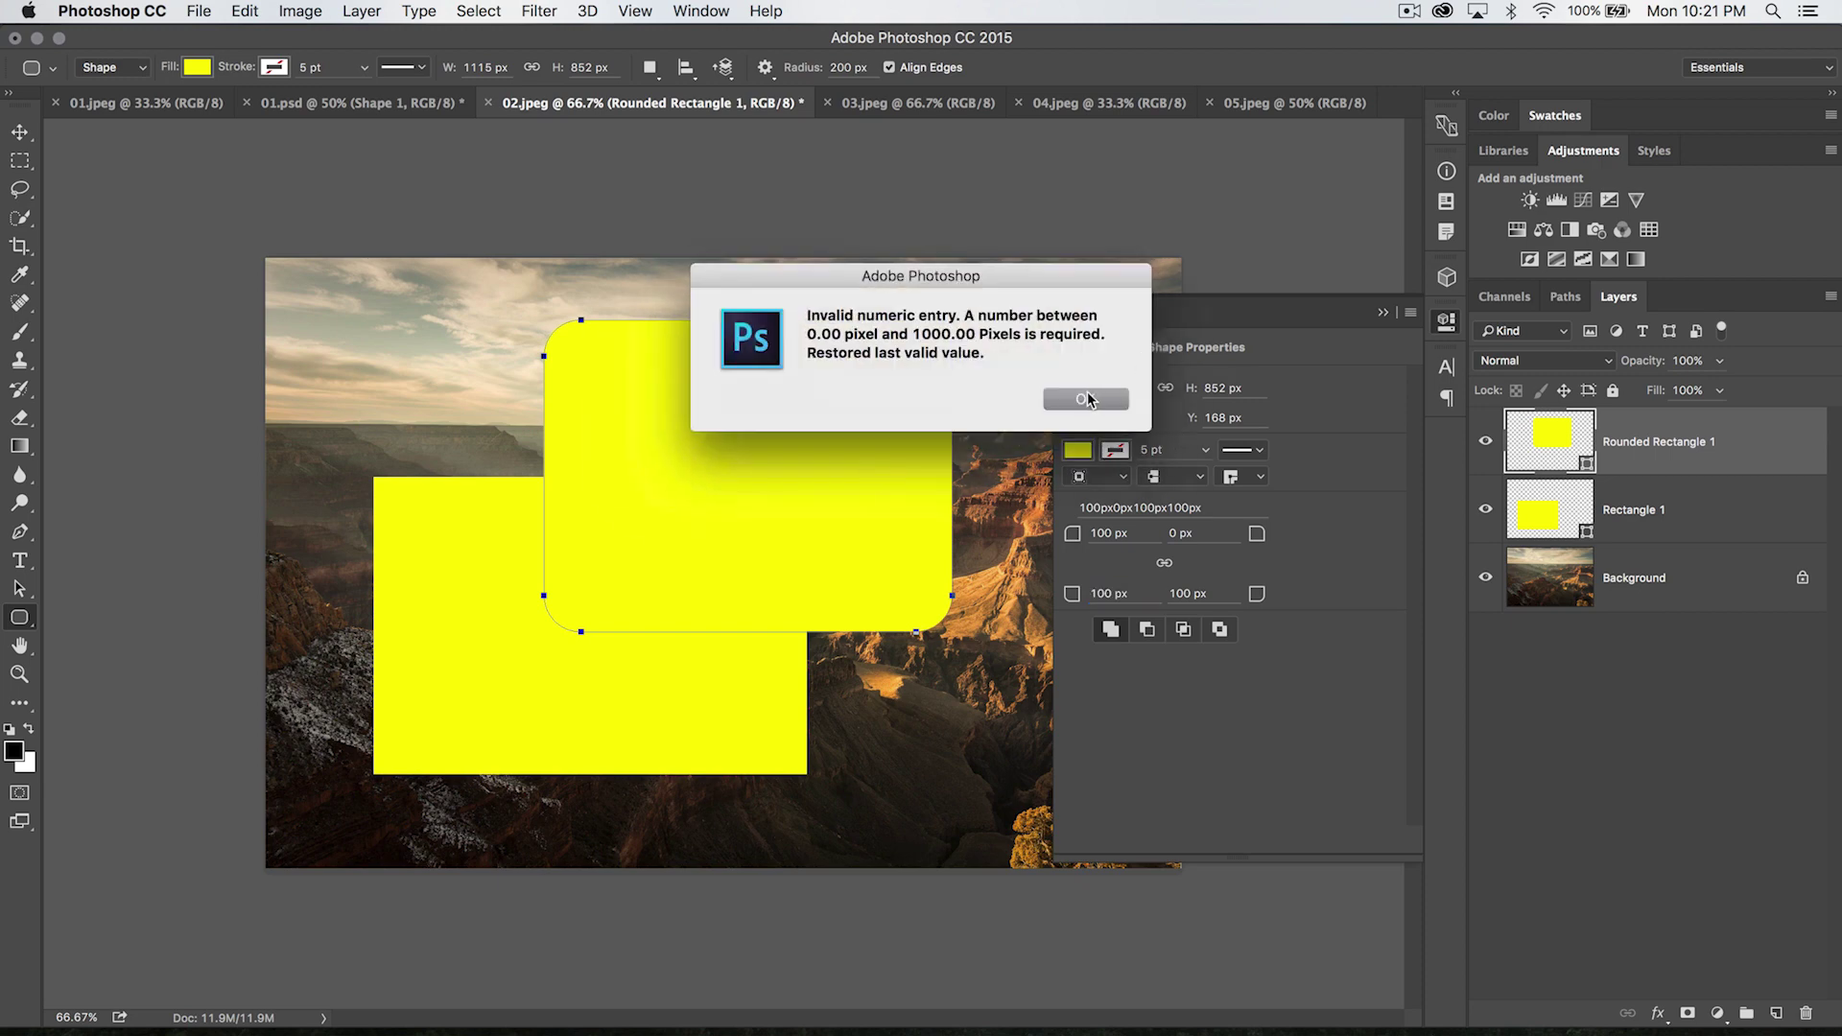
pyautogui.click(1086, 399)
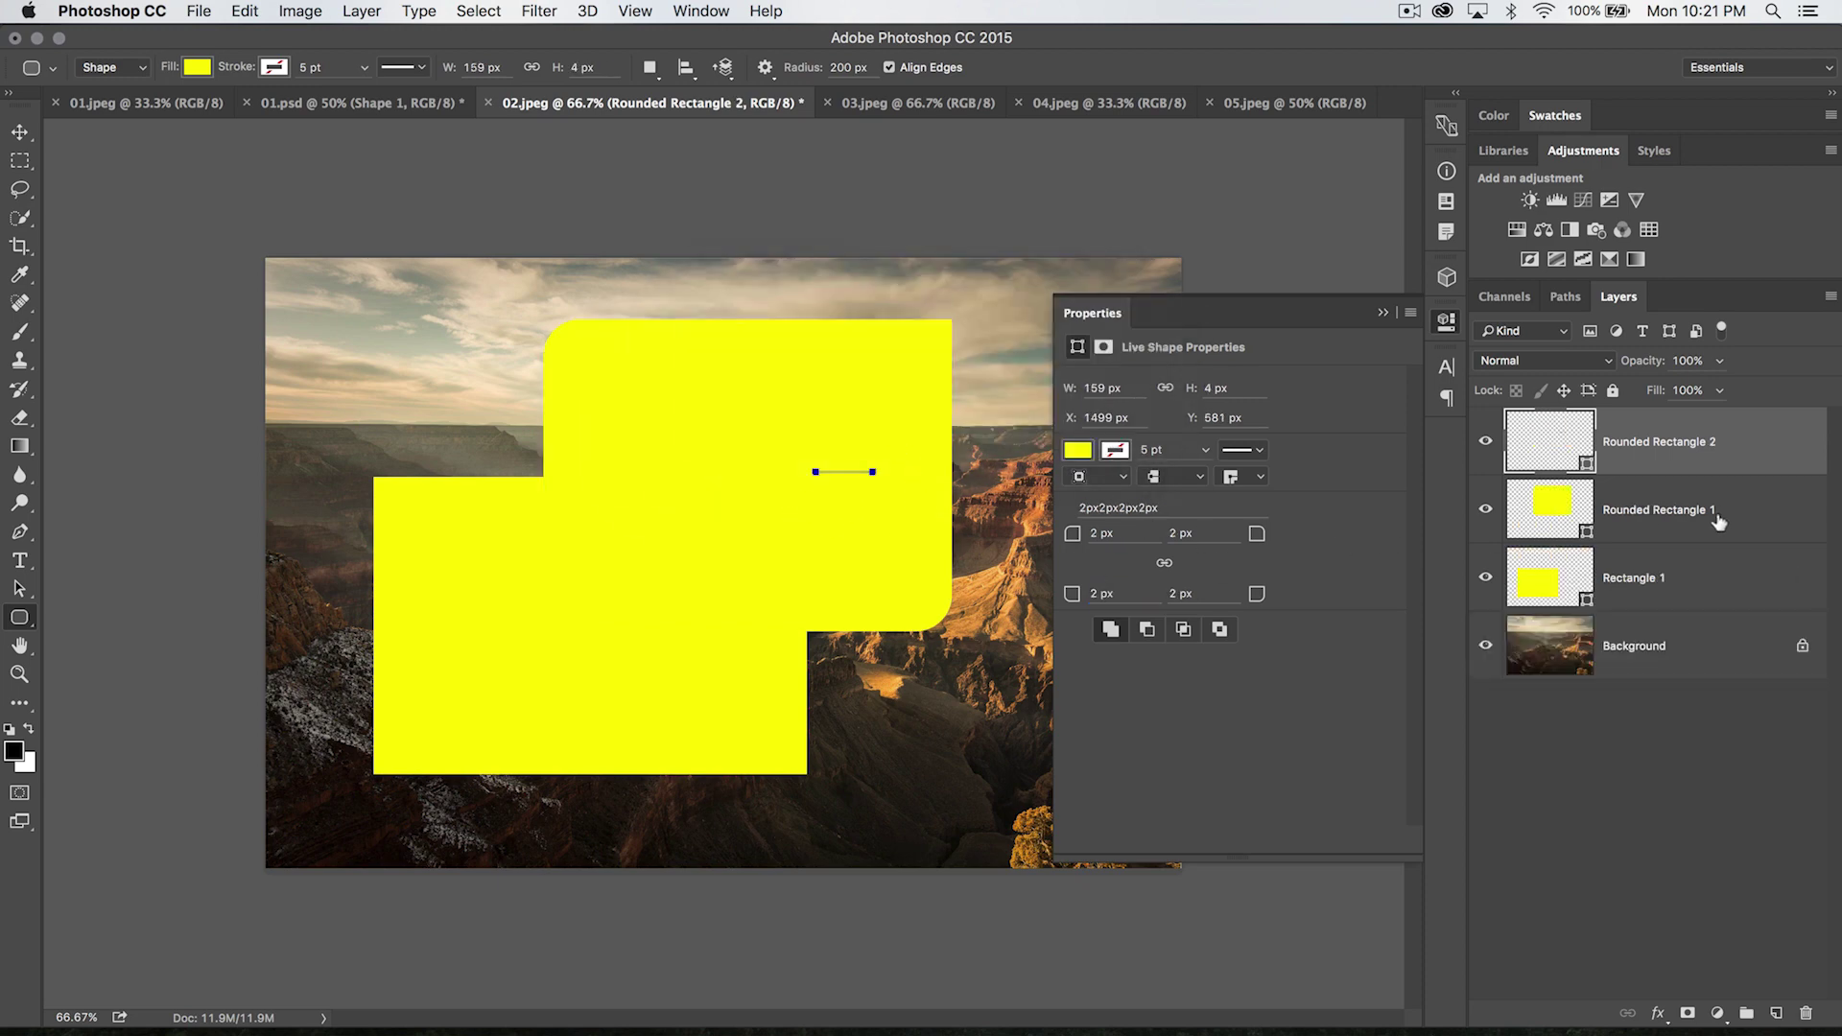
# Step: Delete the tiny accidental shape layer
pyautogui.click(1657, 510)
pyautogui.click(1655, 431)
pyautogui.press('Delete')
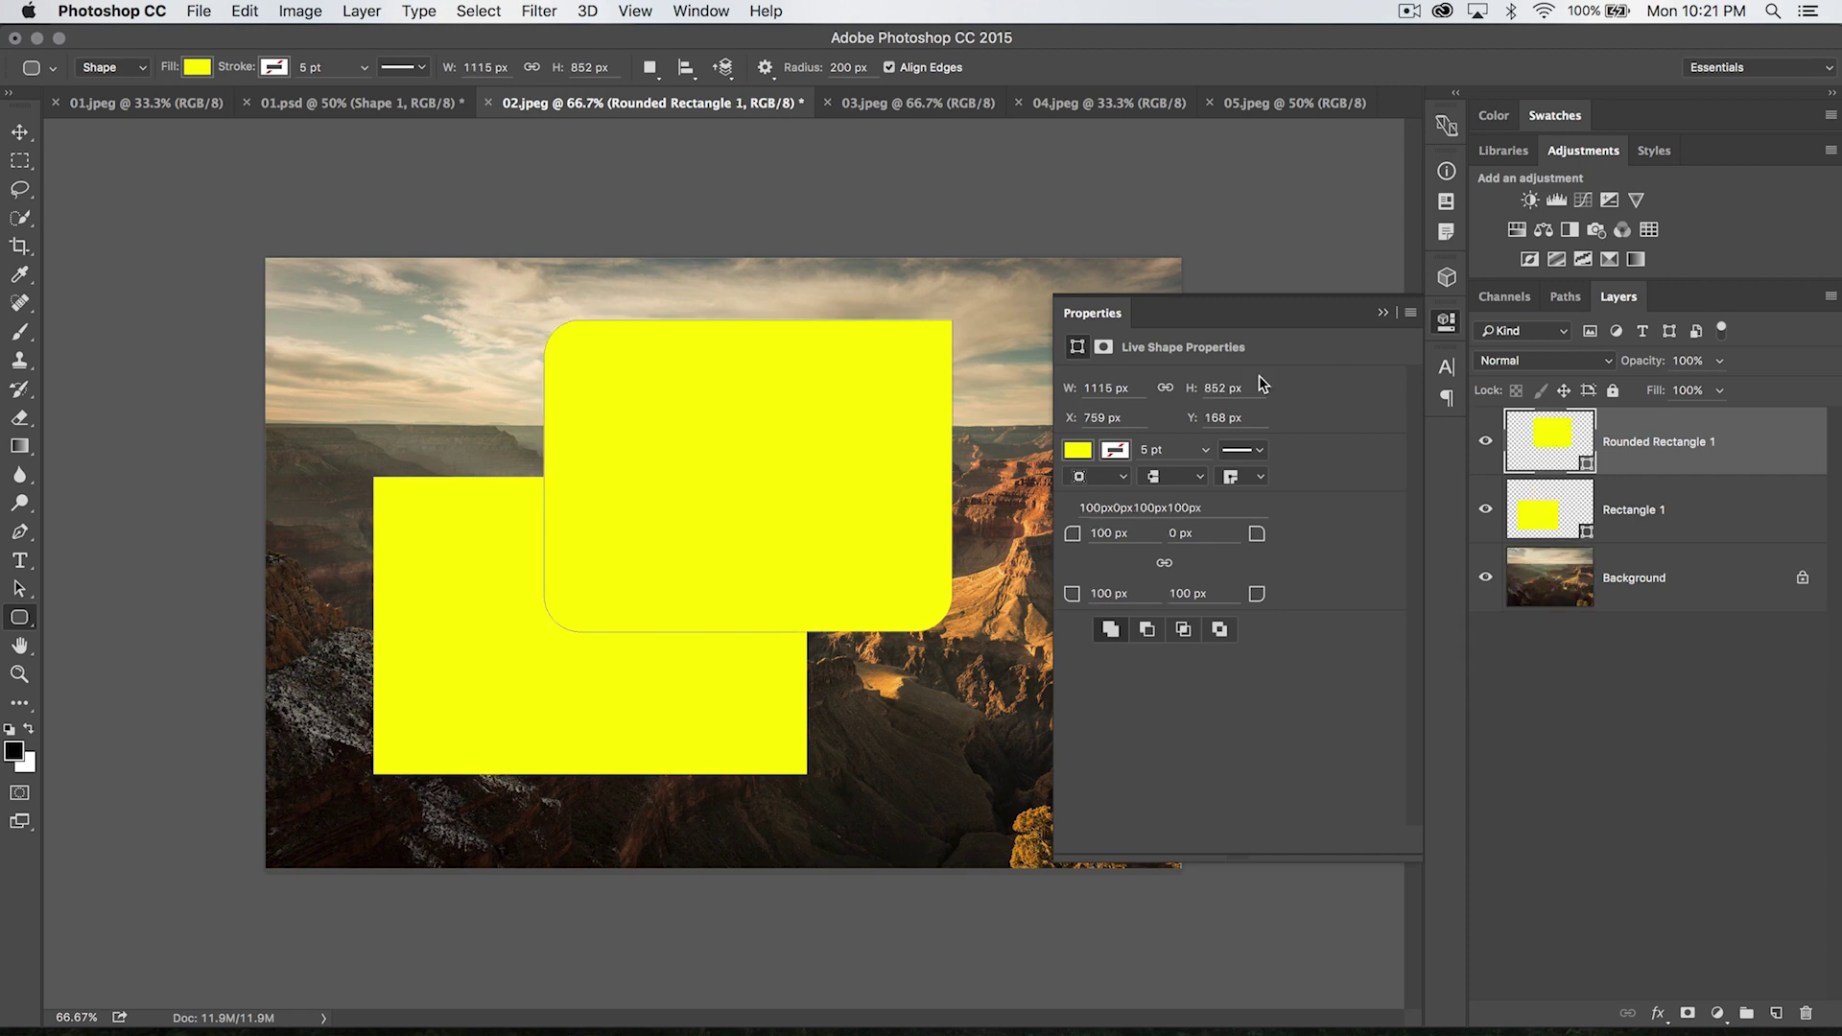
# Step: Delete the plain yellow Rectangle 1, moving the rounded rectangle aside and back with the Move tool
pyautogui.press('v')
pyautogui.moveTo(781, 411); pyautogui.dragTo(923, 369)
pyautogui.click(1630, 506)
pyautogui.press('Delete')
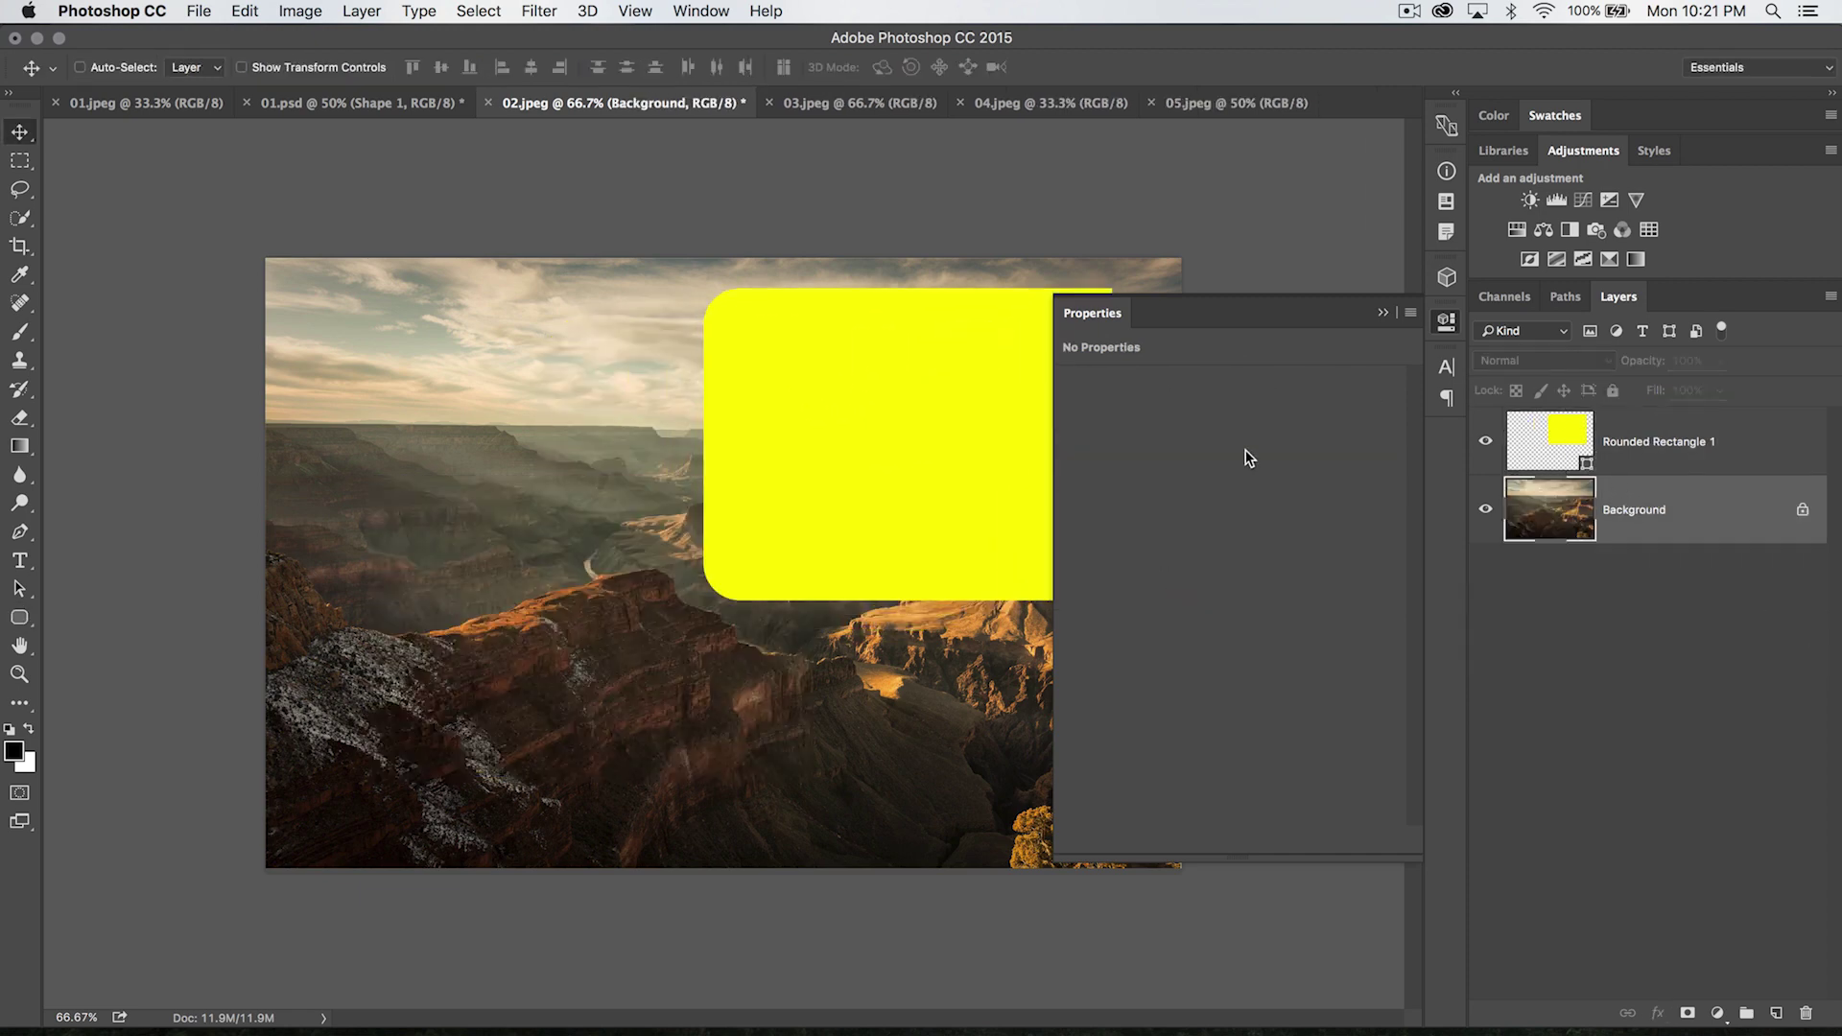
pyautogui.click(1700, 447)
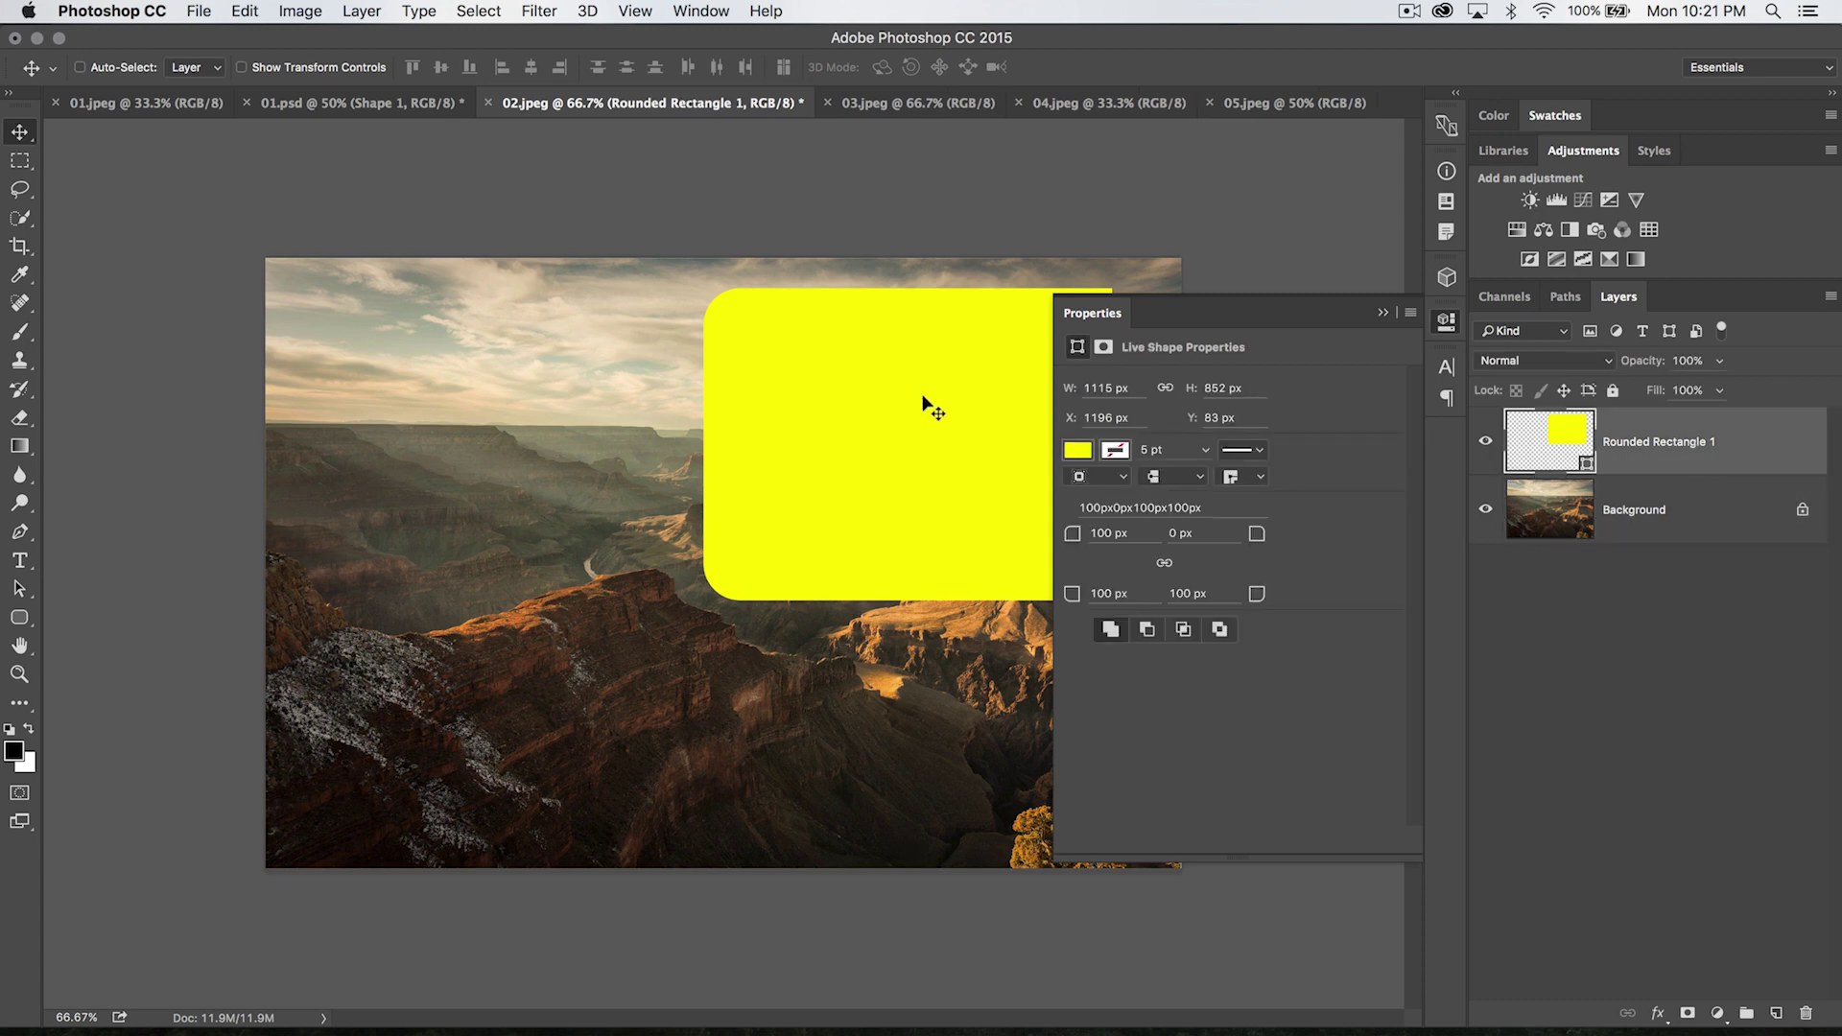
pyautogui.moveTo(924, 399); pyautogui.dragTo(757, 445)
# Step: Set the bottom-left corner radius of Rounded Rectangle 1 to 0 px
pyautogui.click(1109, 593)
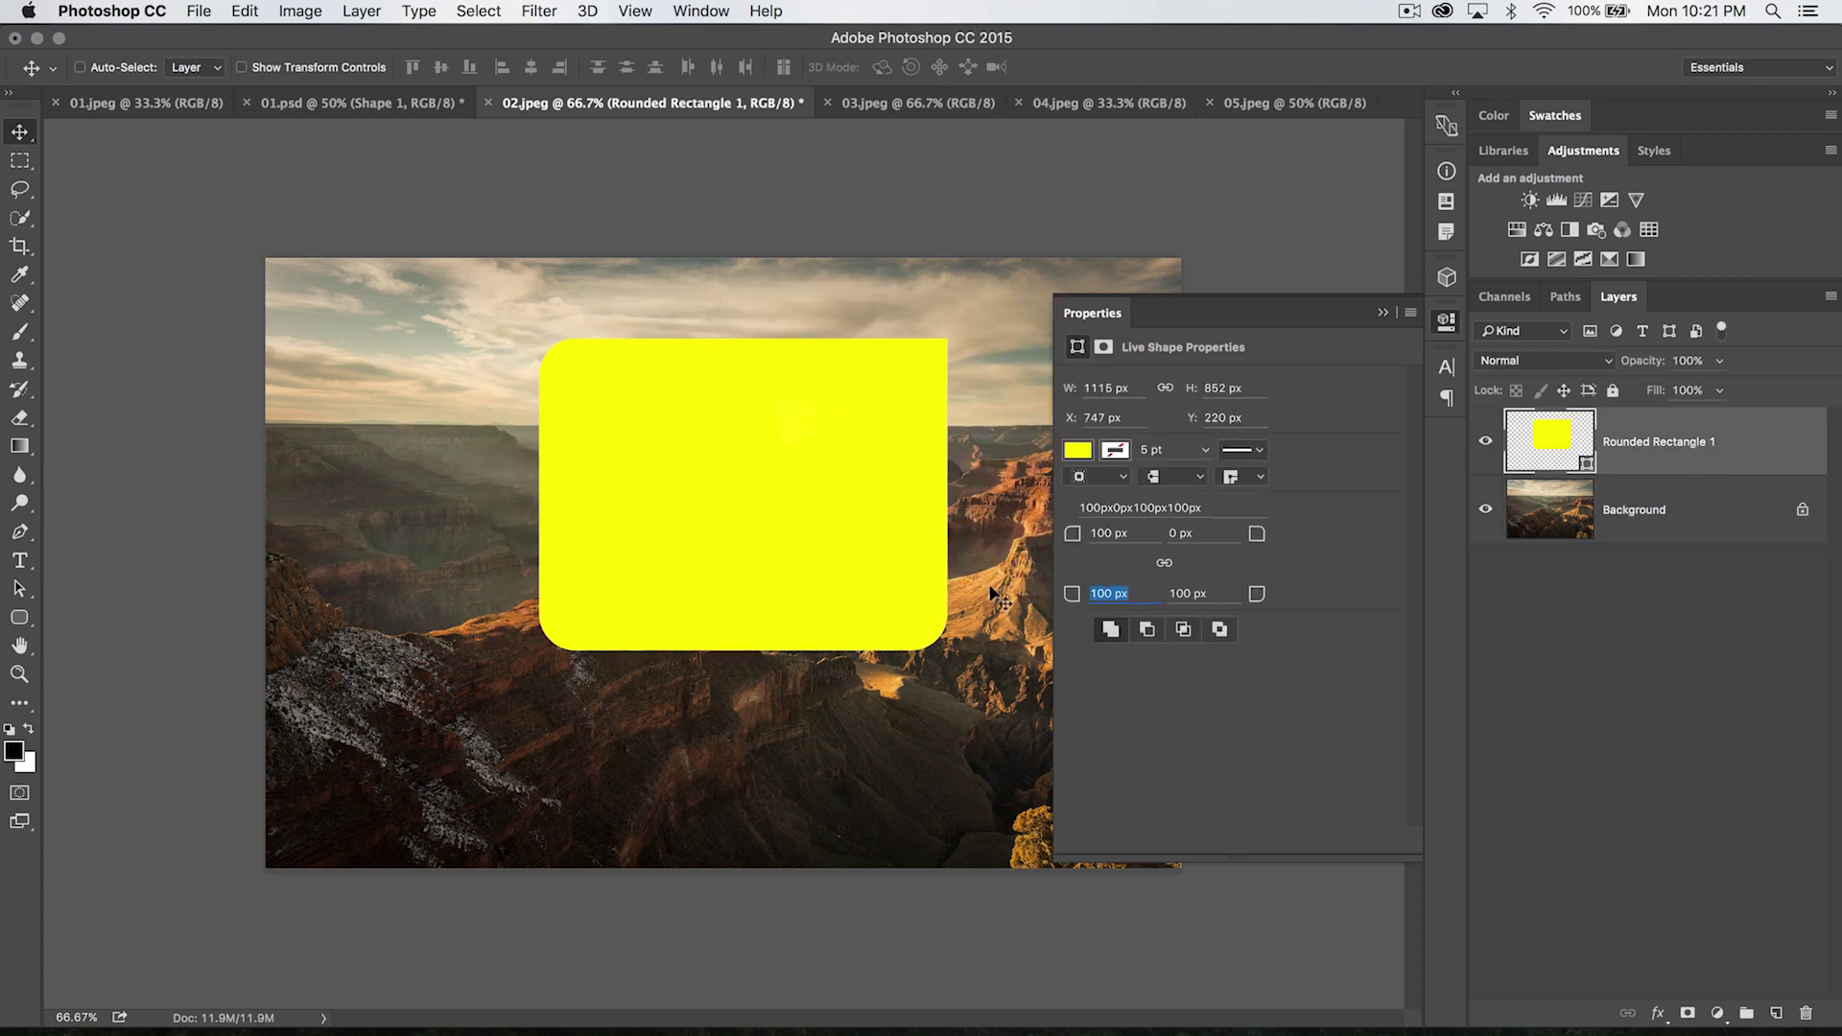
pyautogui.write('0')
pyautogui.press('Tab')
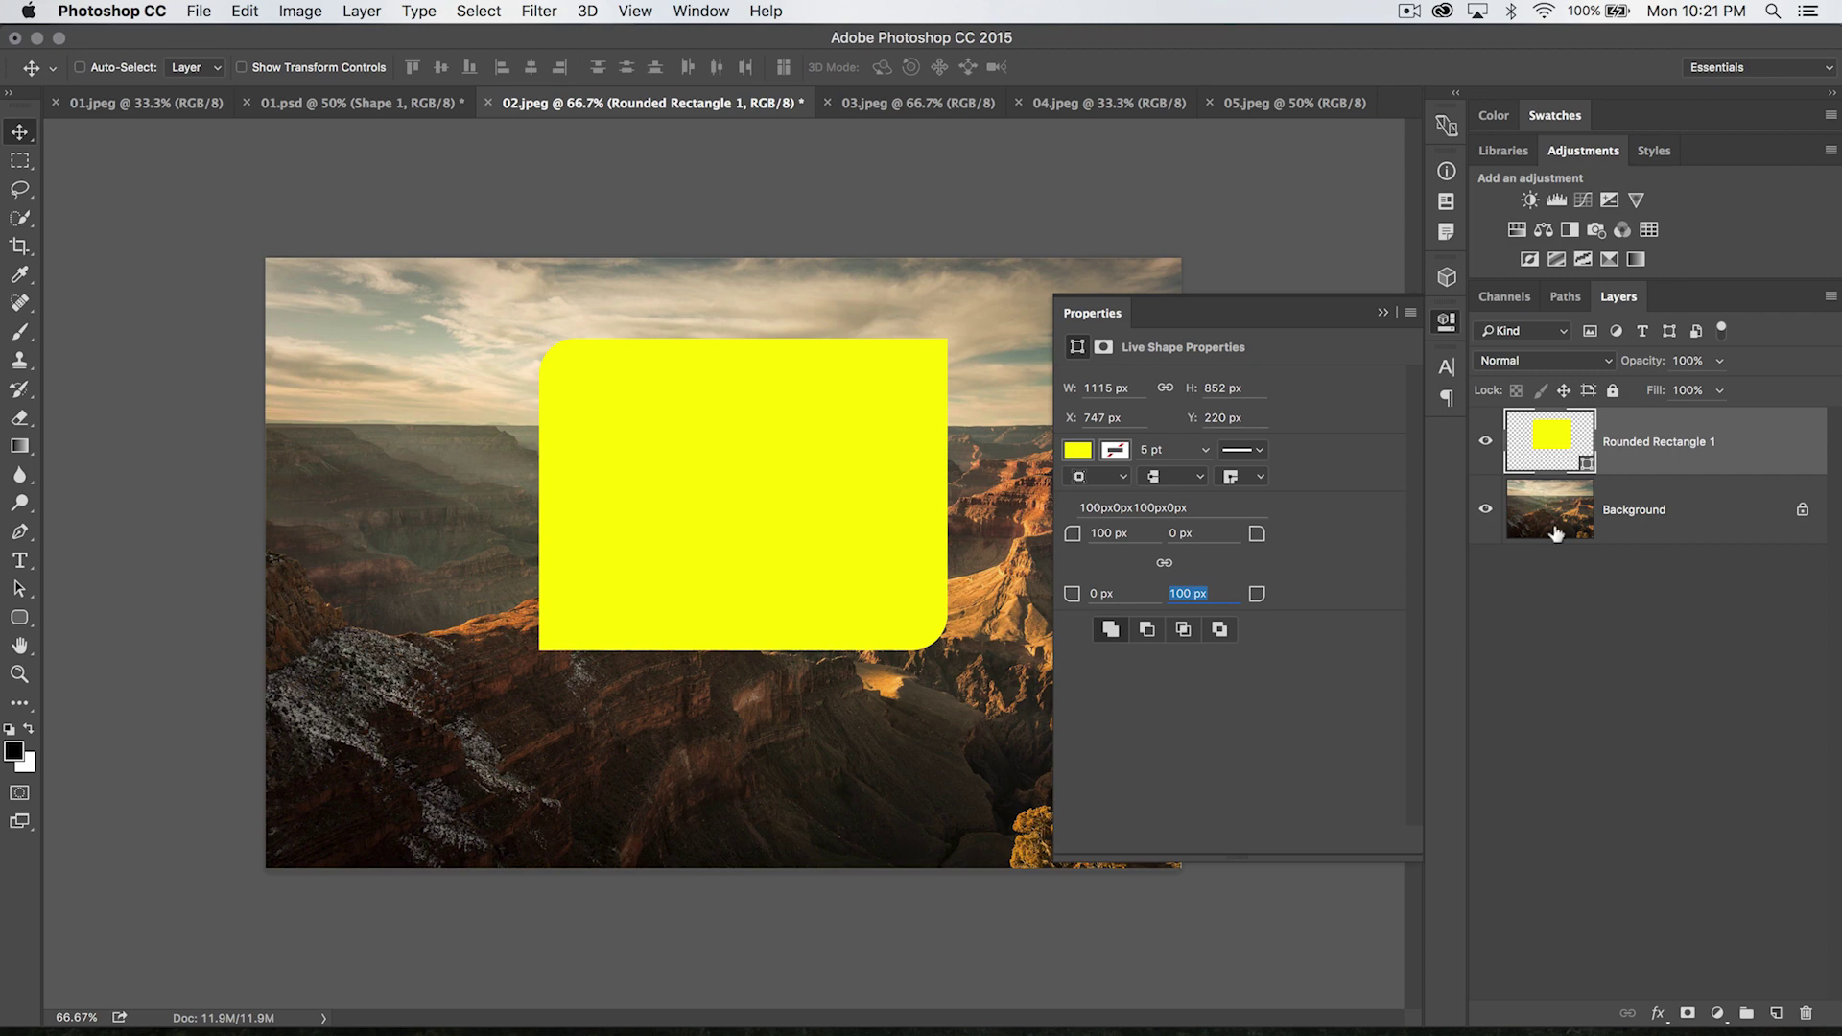
pyautogui.click(1634, 442)
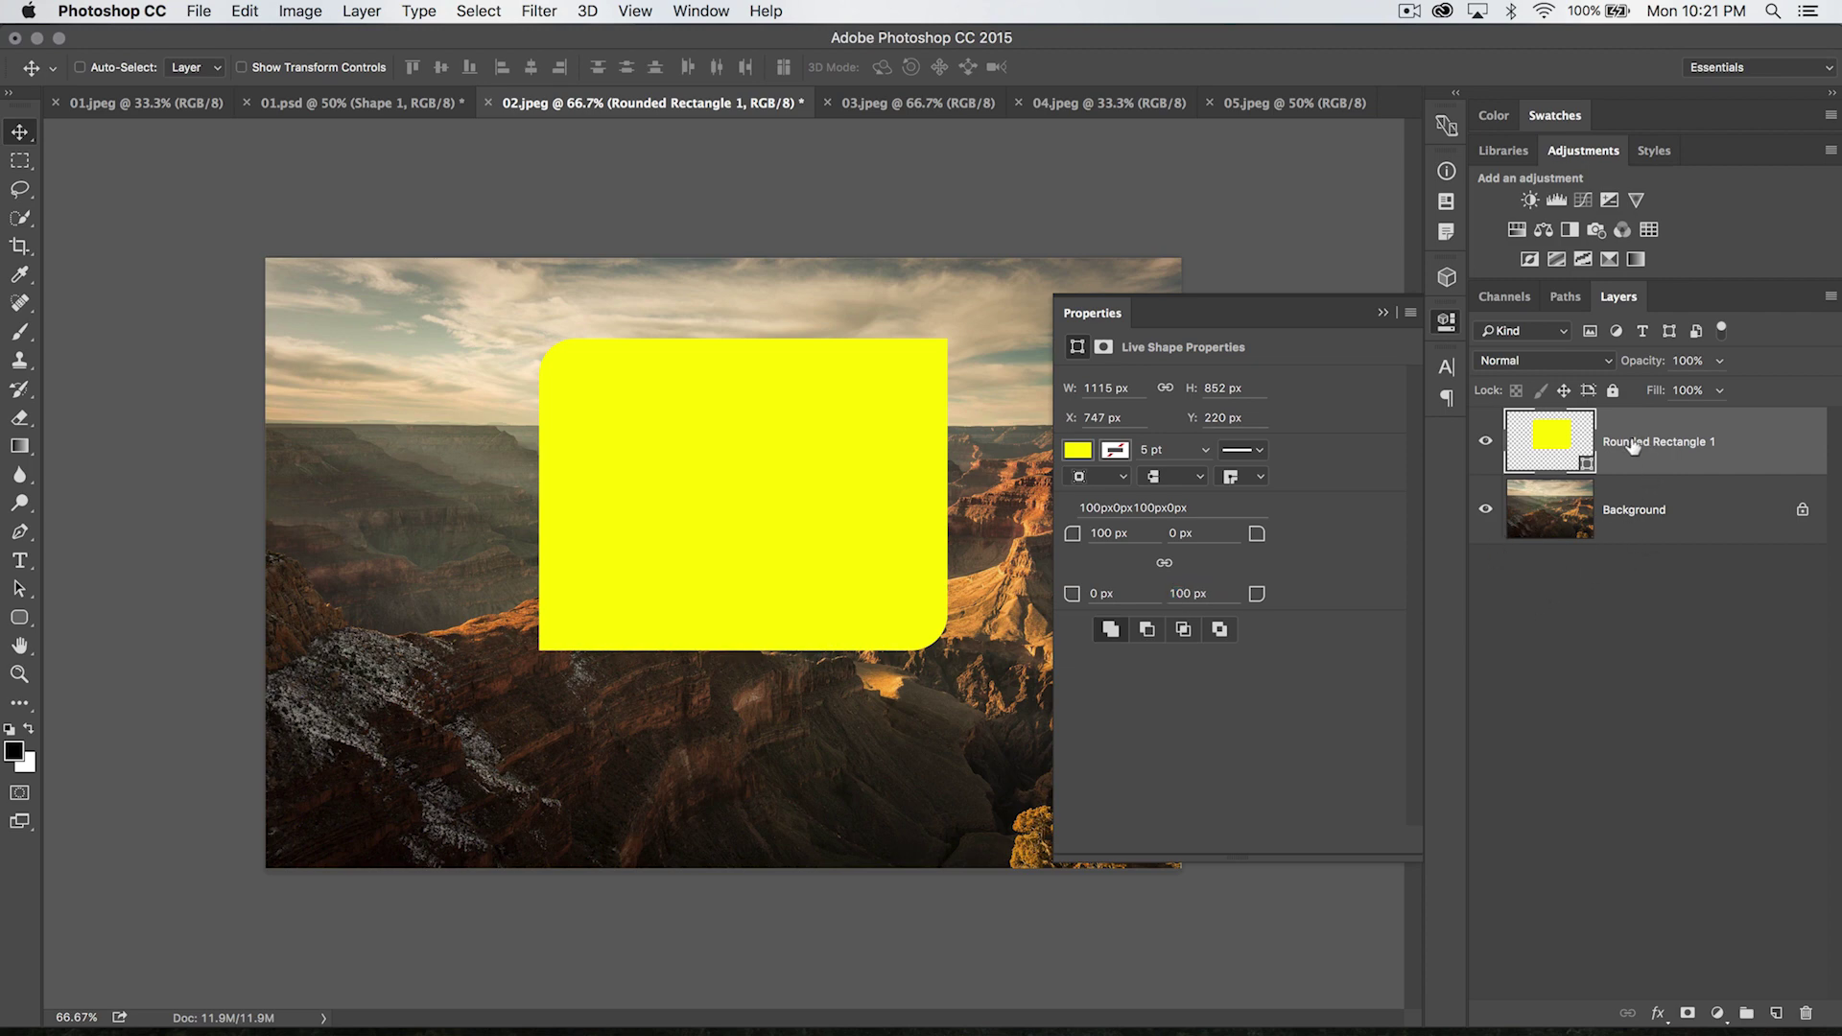
pyautogui.click(20, 616)
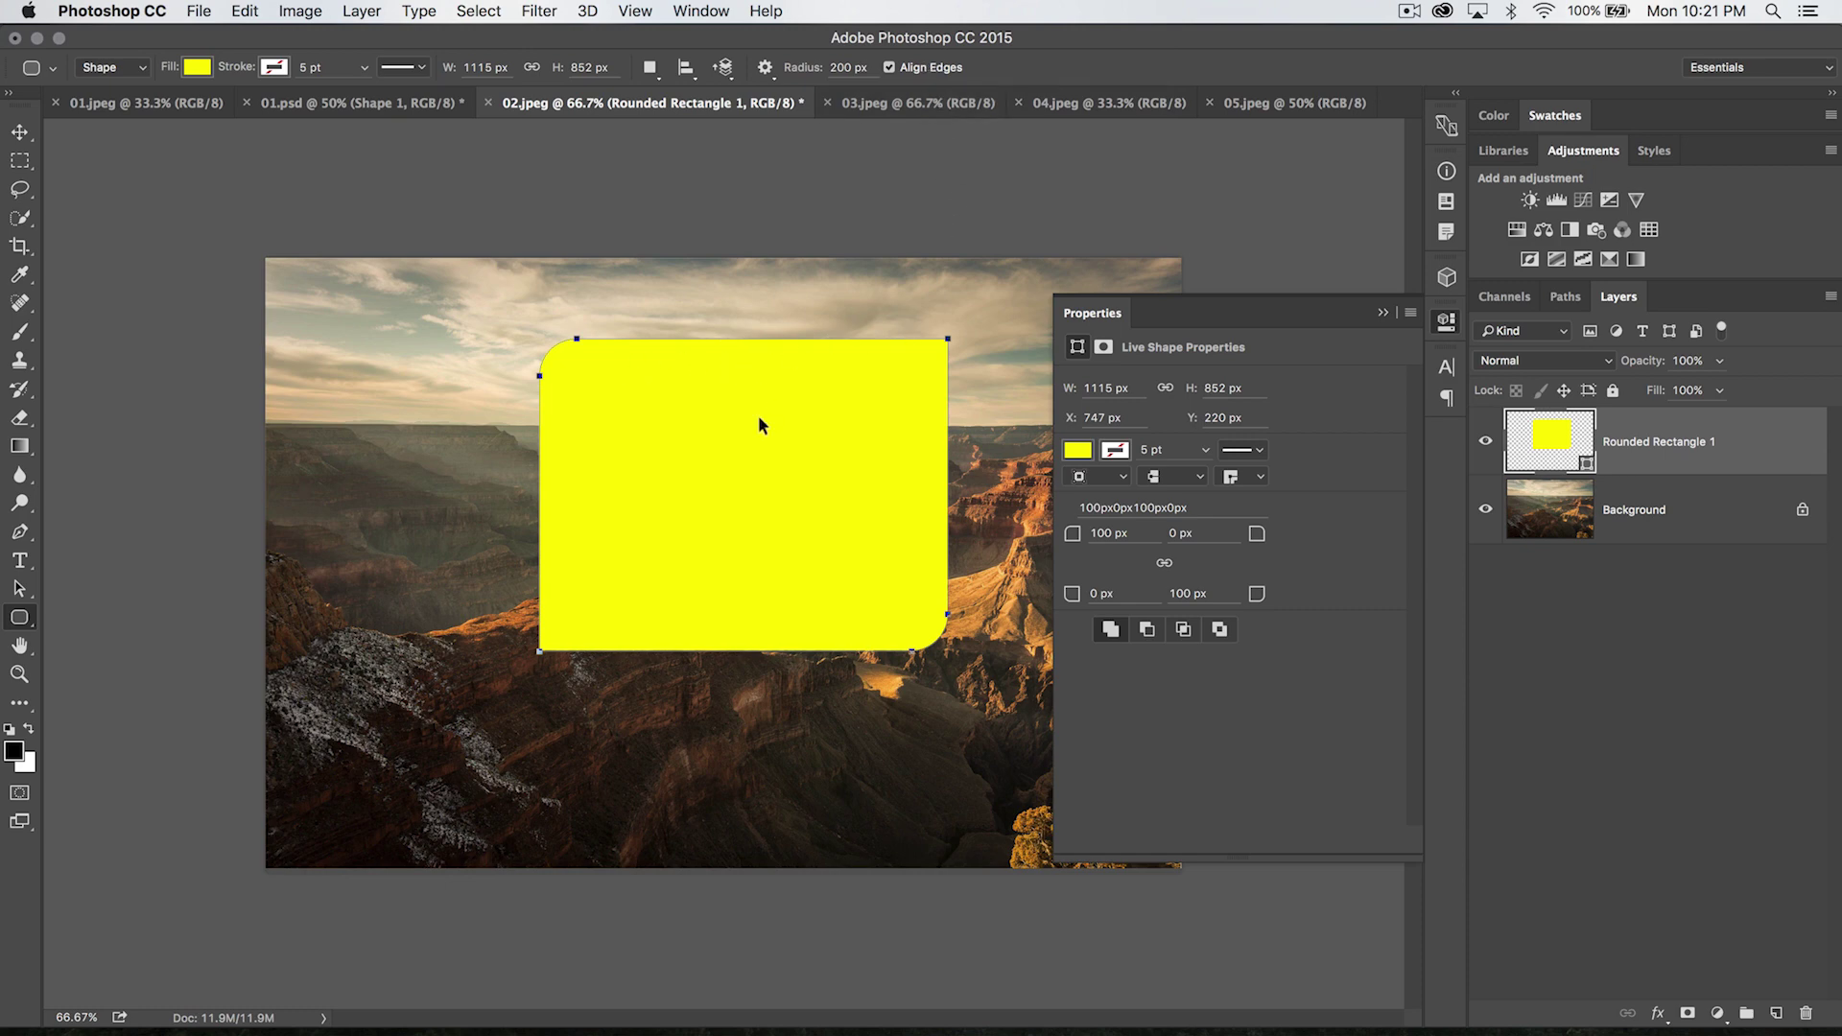
pyautogui.press('super+k')
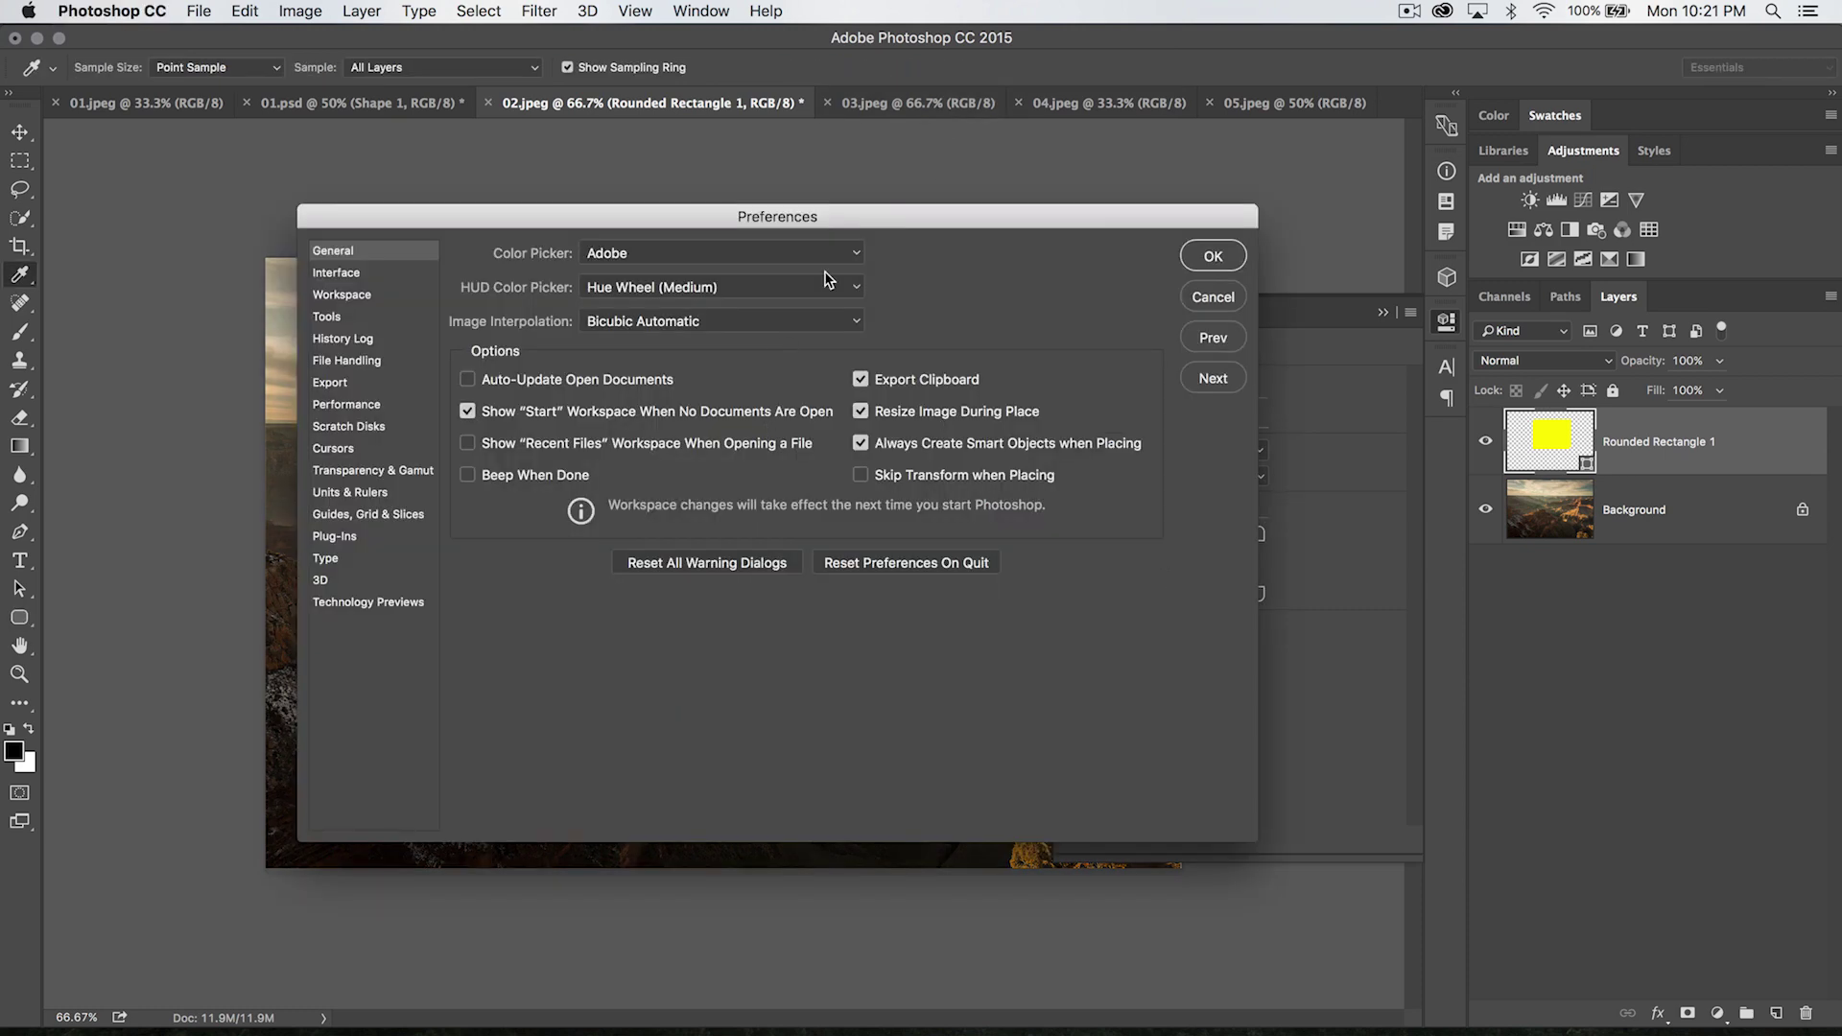
pyautogui.click(328, 317)
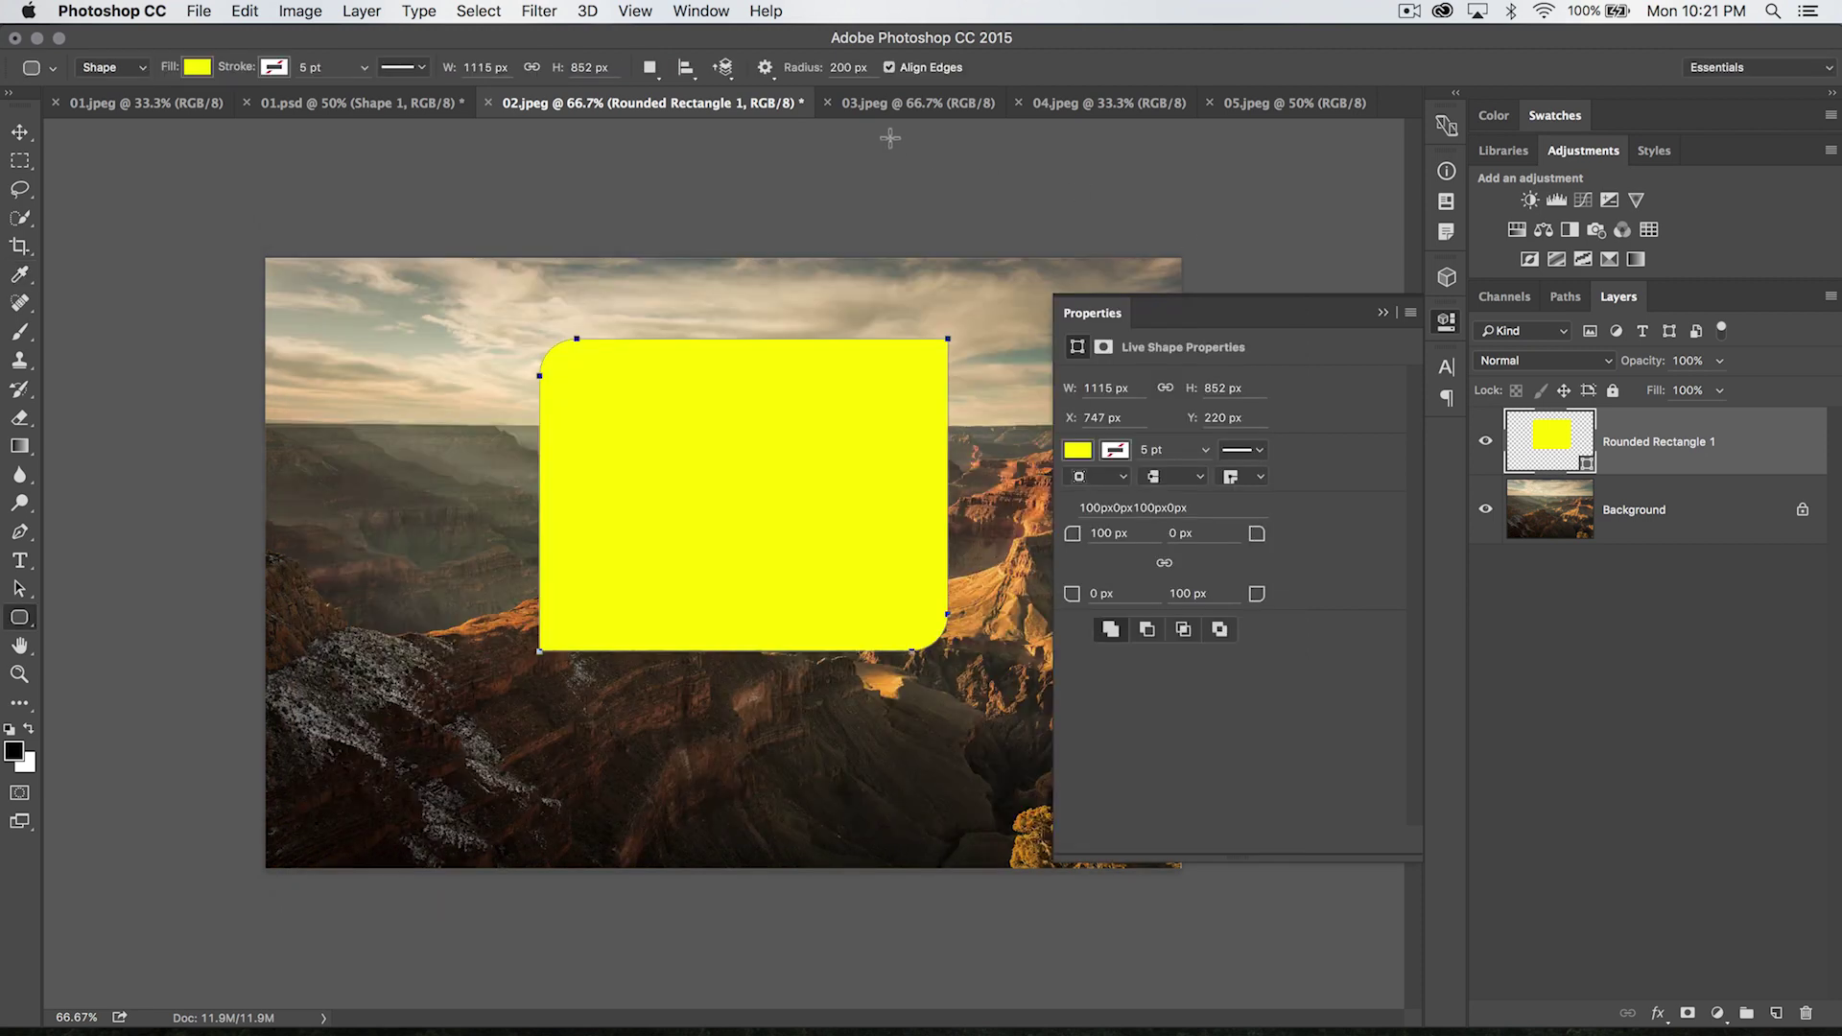
pyautogui.click(1214, 257)
pyautogui.press('i')
pyautogui.press('super+k')
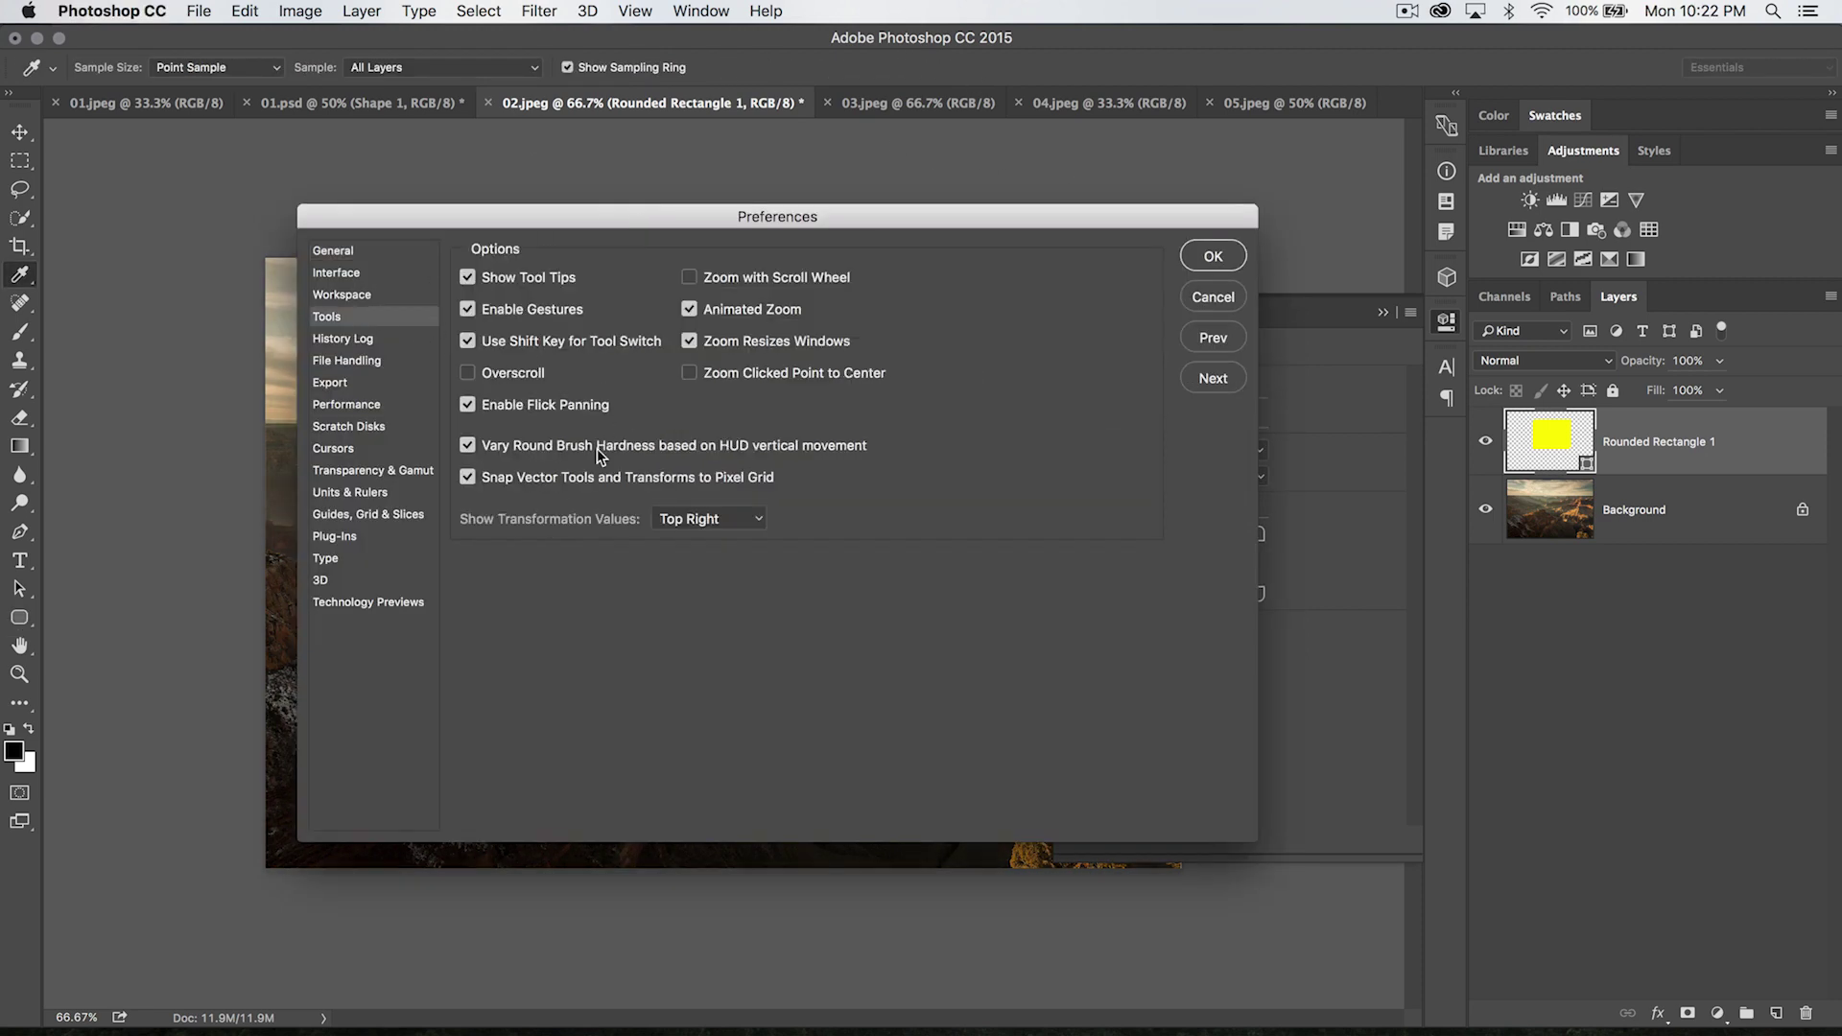
pyautogui.click(1213, 257)
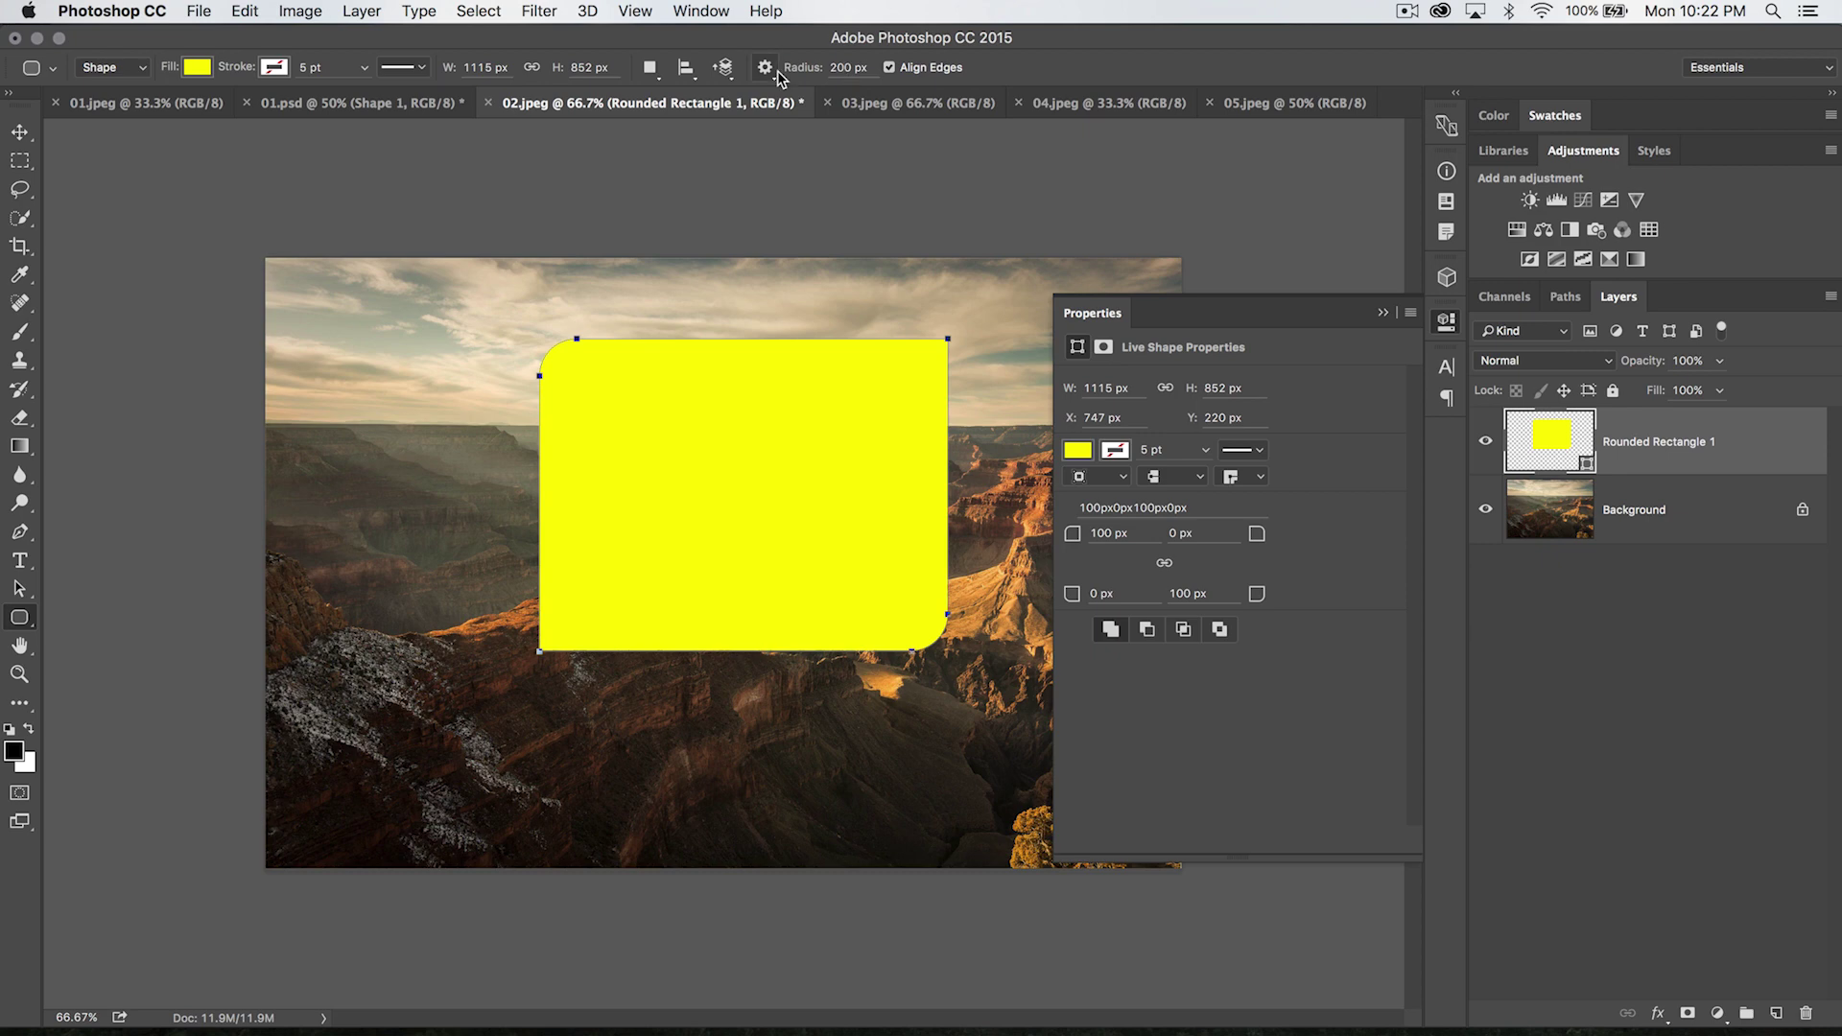
pyautogui.press('super+k')
pyautogui.click(347, 316)
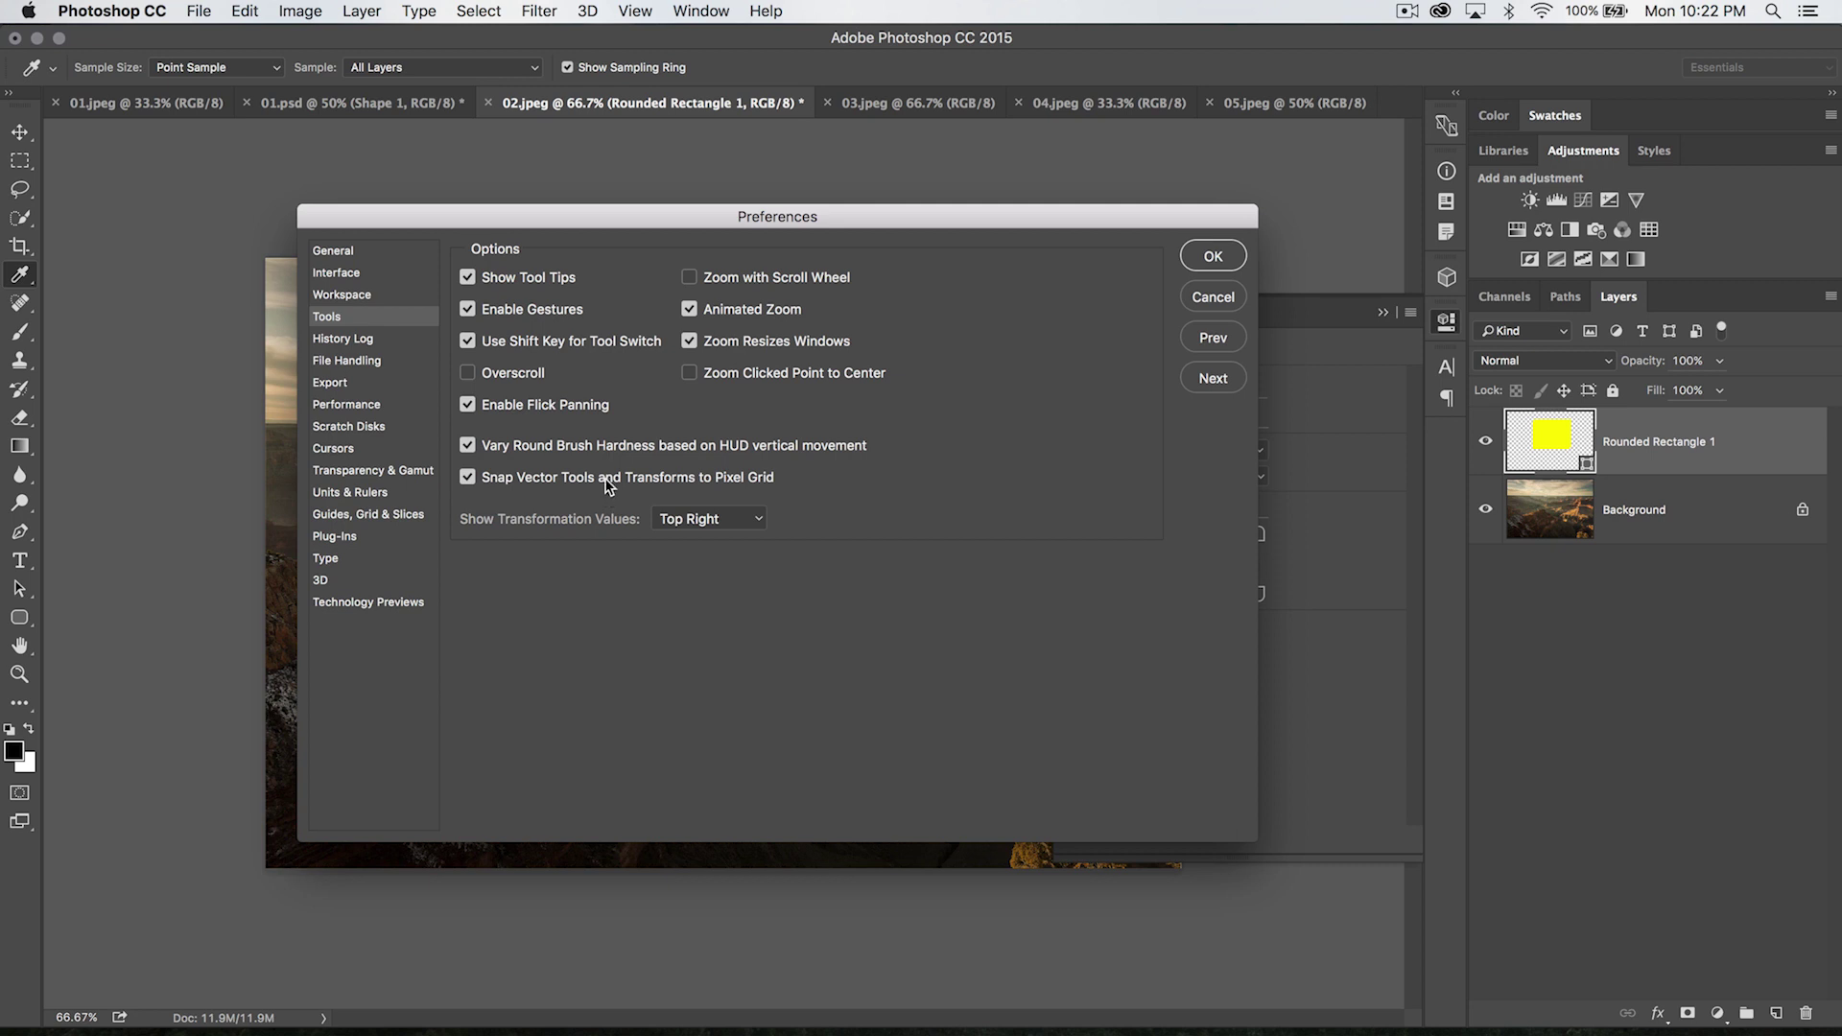
# Step: Close Preferences with OK and collapse the Properties panel into the dock
pyautogui.click(1211, 257)
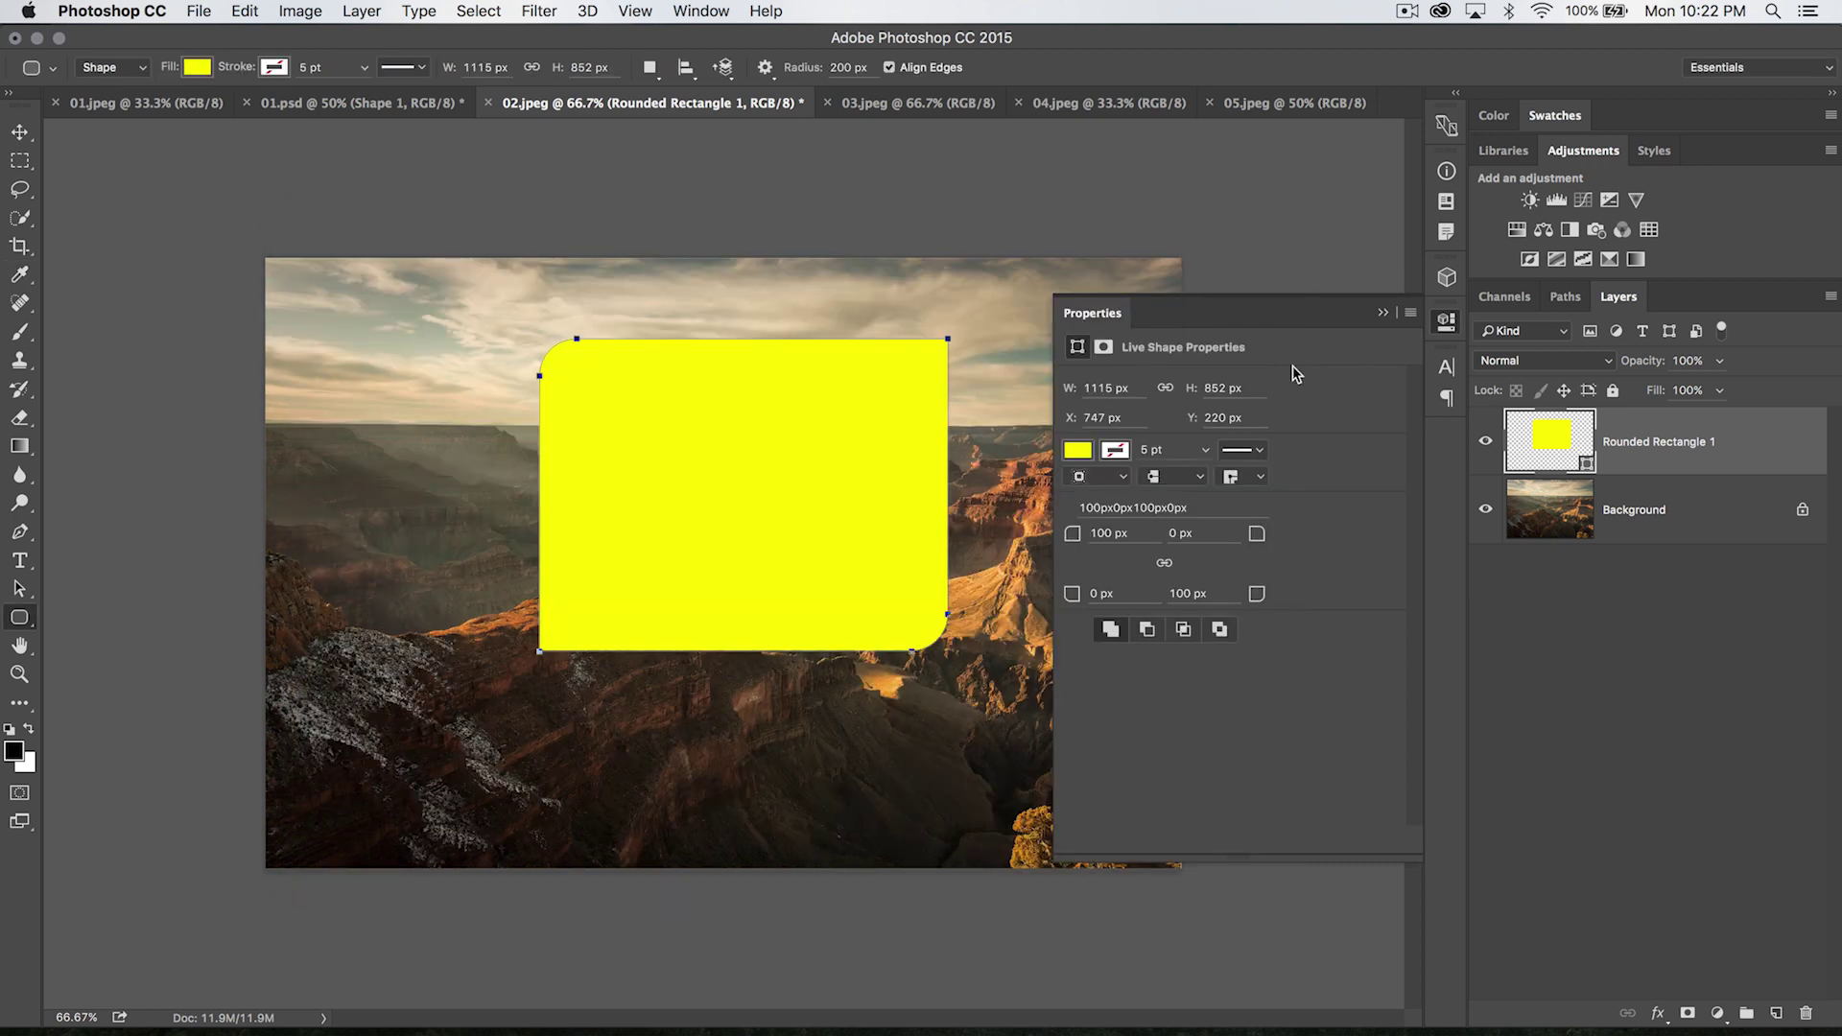
pyautogui.click(1445, 321)
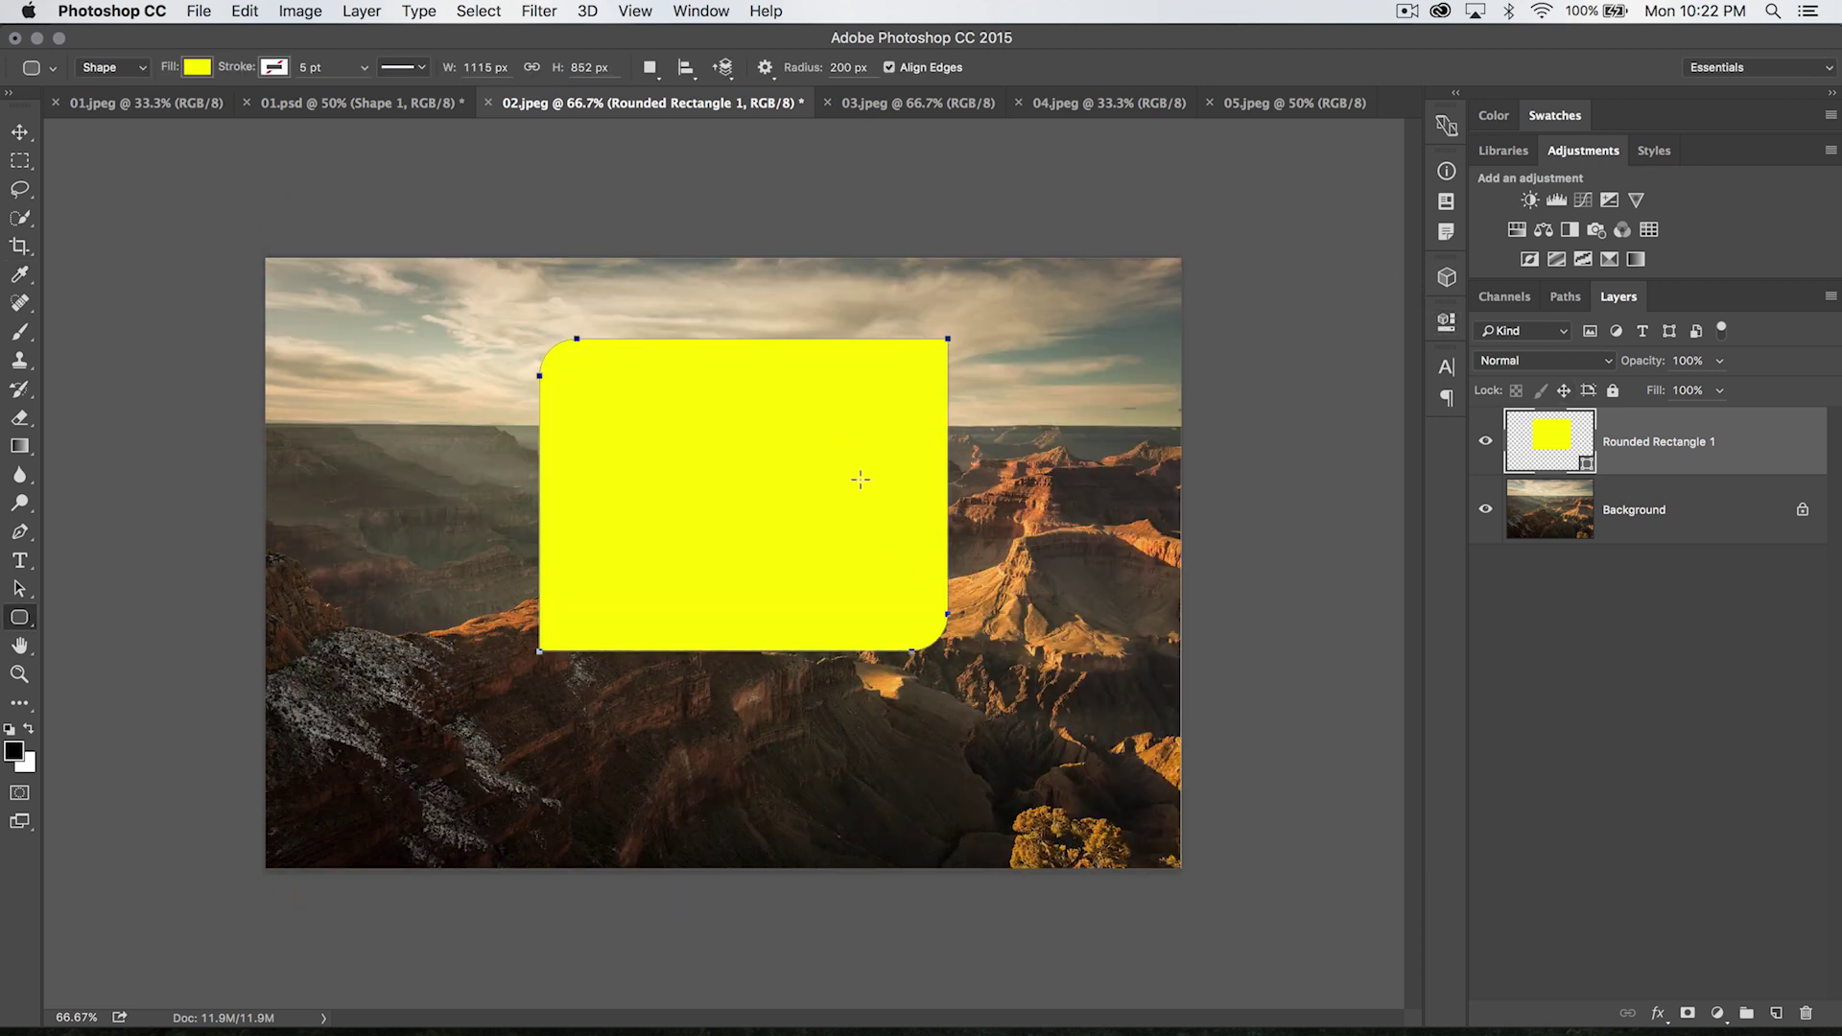